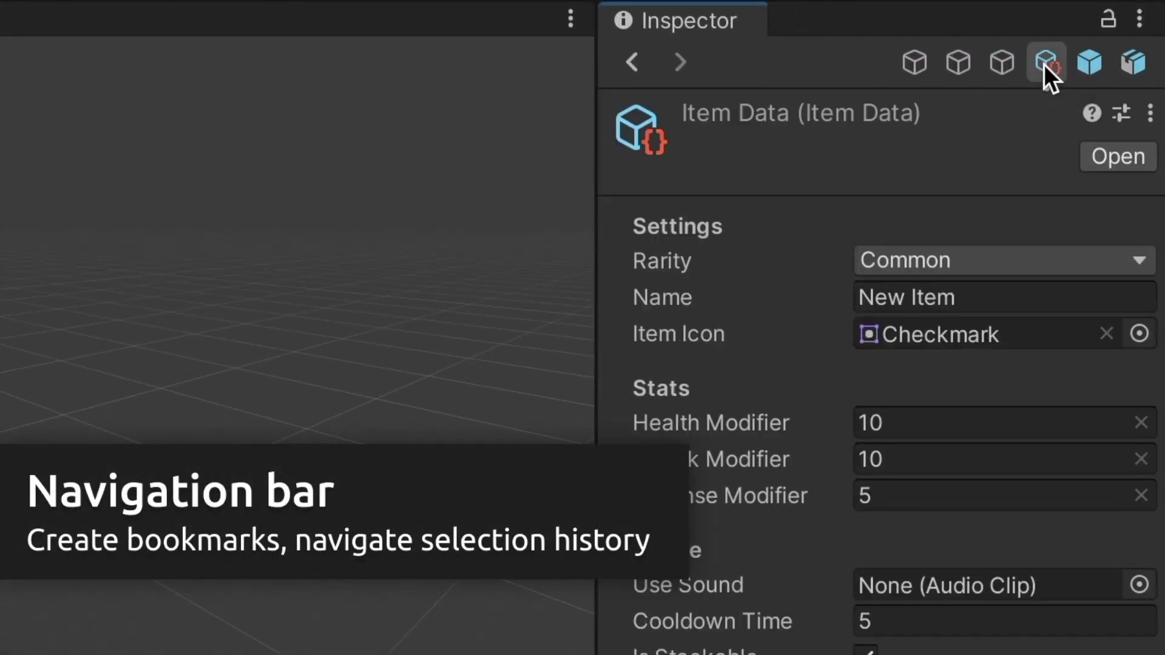
Step: Step back to Camera and forward to Item Data, then float Player Controller in its own window
{"action": "left_click", "coordinate": [631, 61]}
{"action": "left_click", "coordinate": [680, 62]}
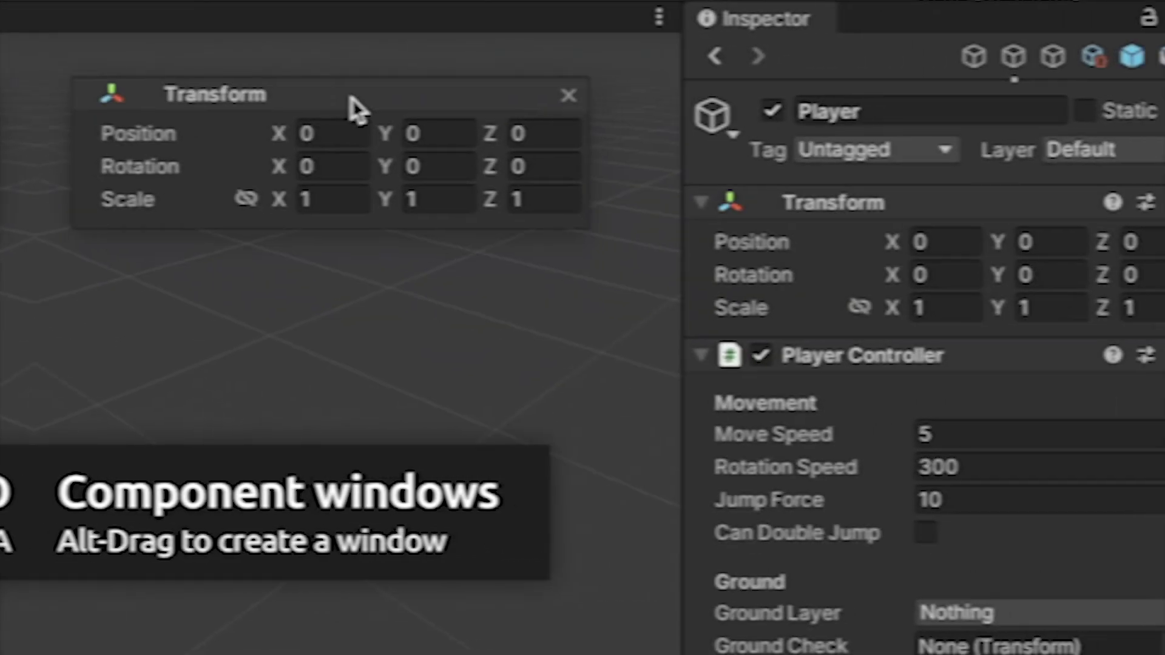
{"action": "left_click_drag", "start_coordinate": [861, 355], "coordinate": [403, 314], "text": "alt"}
Step: Add Camera Controller to the copied components and paste all three onto Camera 2
{"action": "left_click", "coordinate": [1068, 474]}
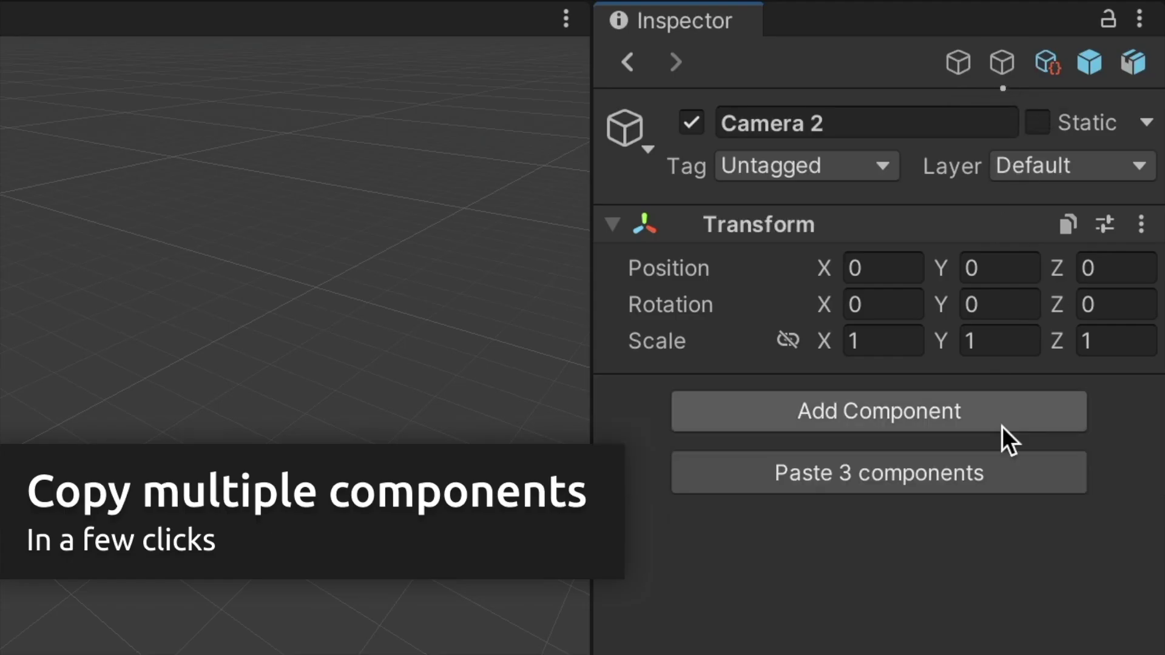
{"action": "left_click", "coordinate": [971, 472]}
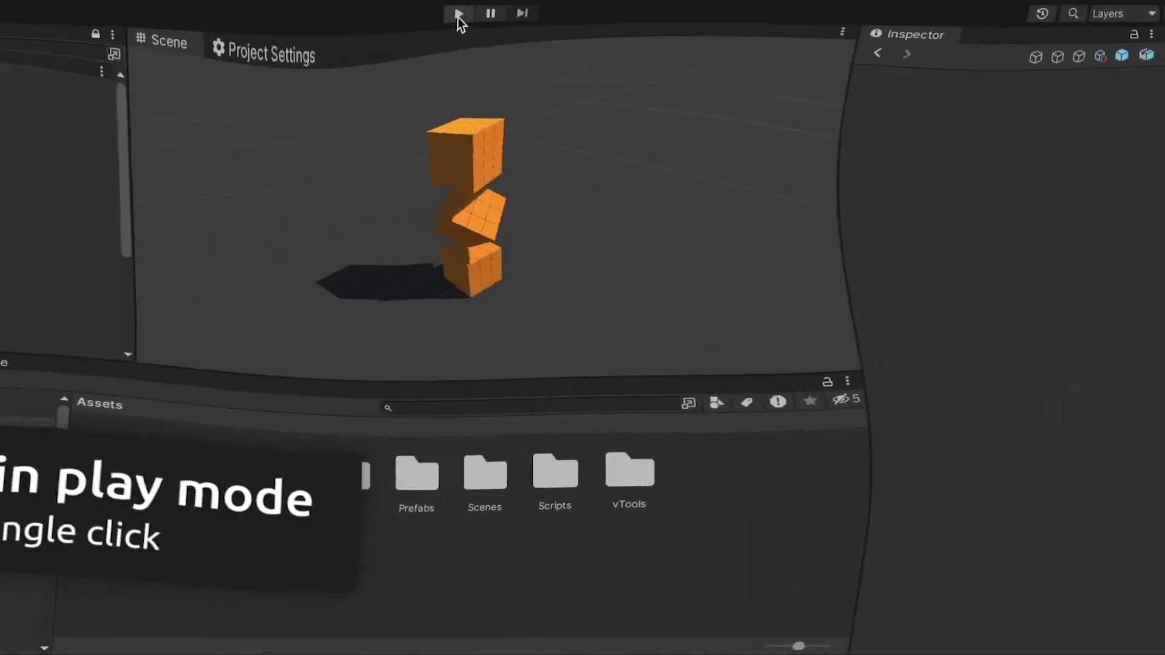
{"action": "left_click", "coordinate": [553, 13]}
Step: Save a scattered cube's Transform values in play mode and keep them after stopping
{"action": "left_click", "coordinate": [498, 233]}
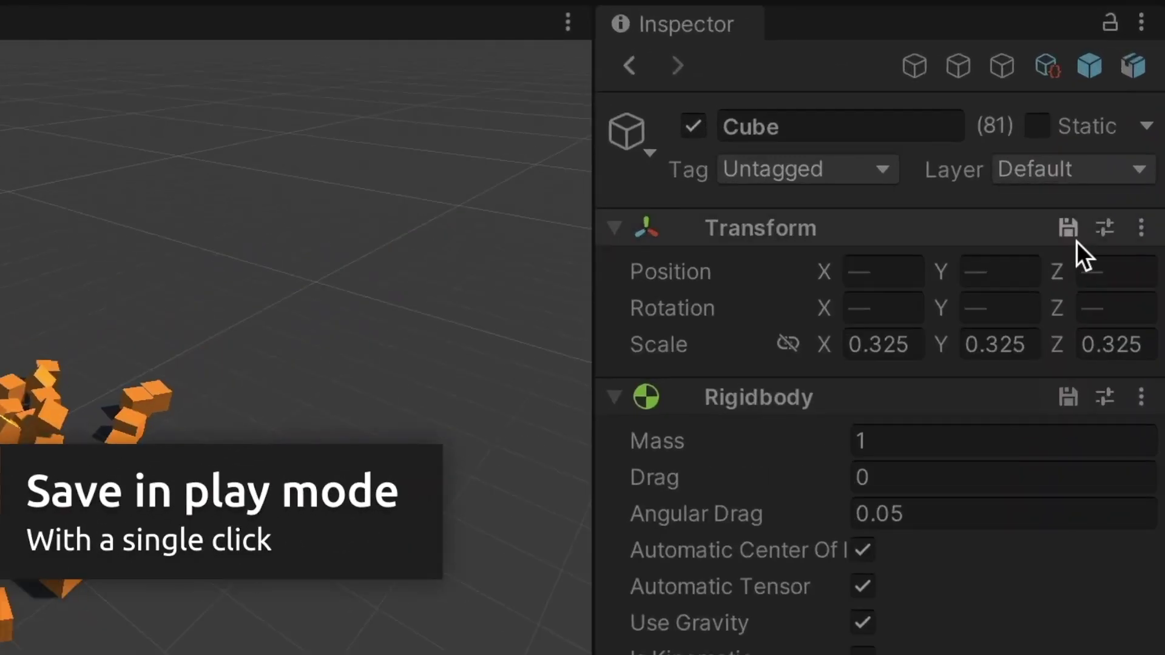
{"action": "left_click", "coordinate": [1122, 104]}
{"action": "left_click", "coordinate": [552, 13]}
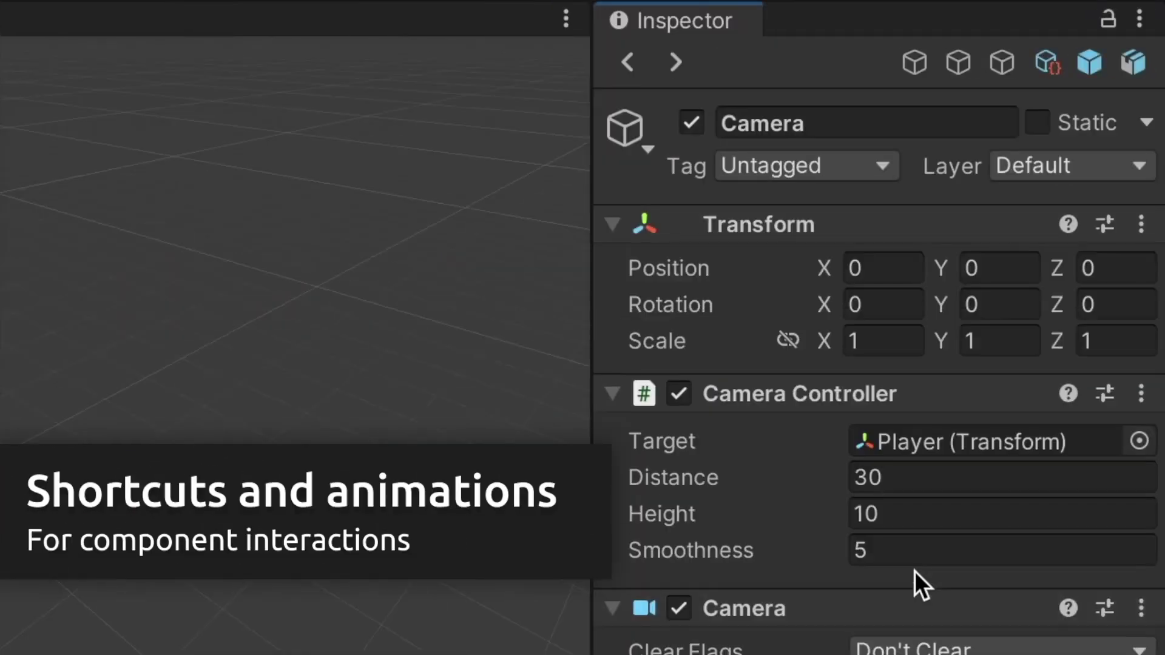
Step: Collapse the Camera to show only Transform, then spawn more enemies with the Count option
{"action": "left_click", "coordinate": [916, 607], "text": "ctrl"}
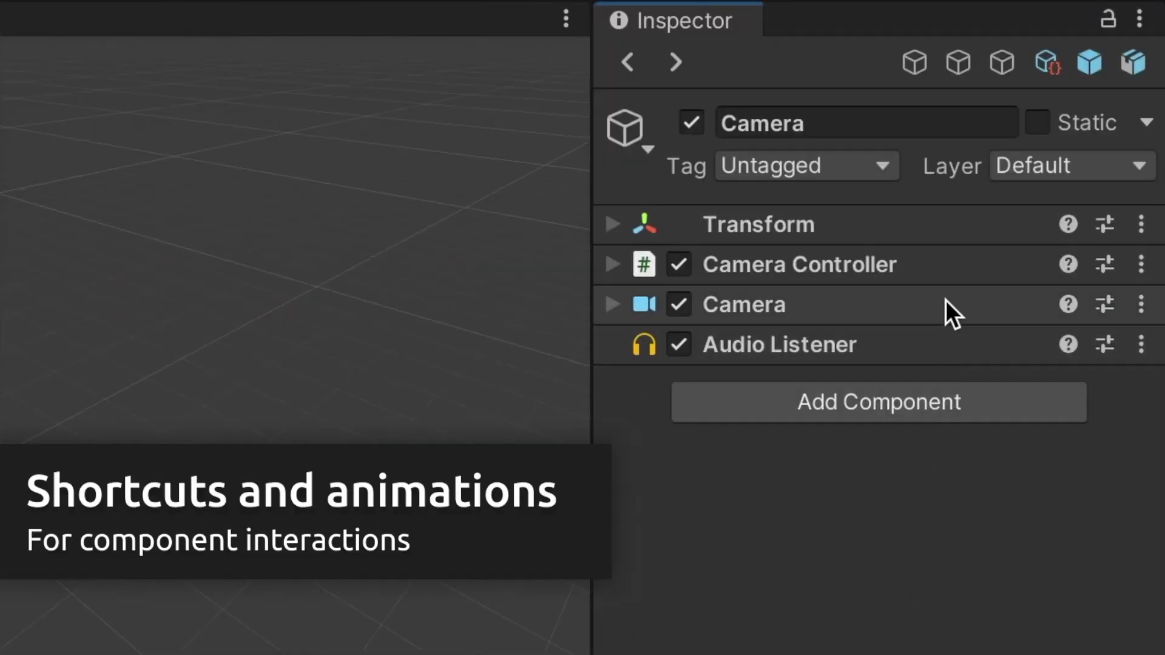
{"action": "left_click", "coordinate": [943, 227]}
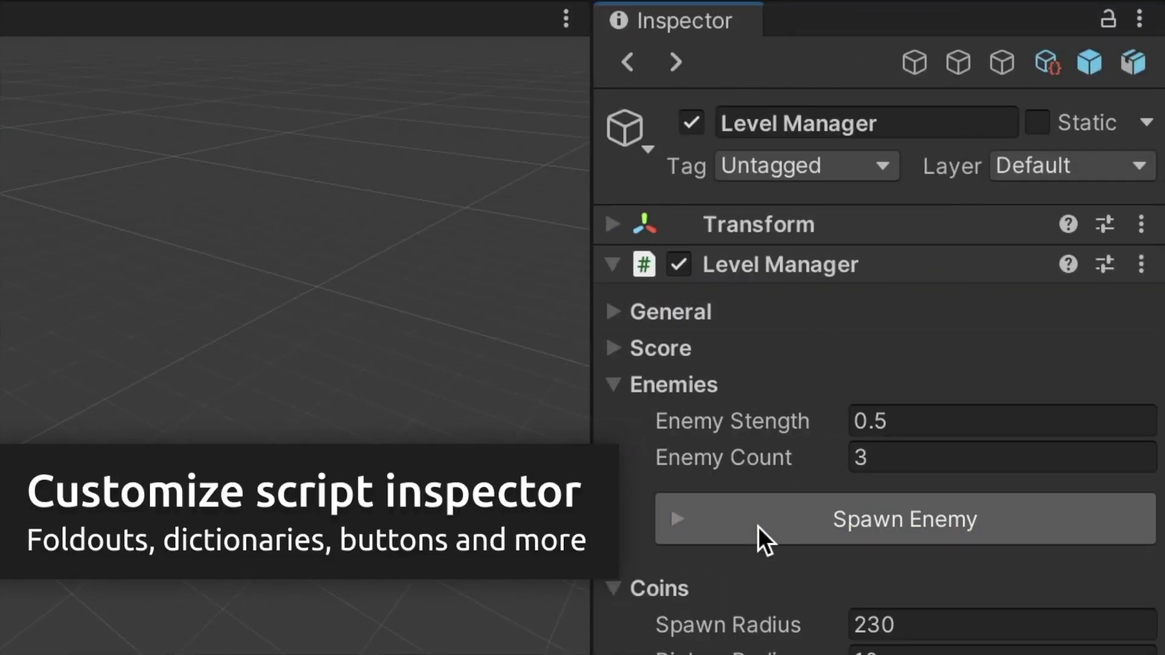
{"action": "left_click", "coordinate": [758, 527]}
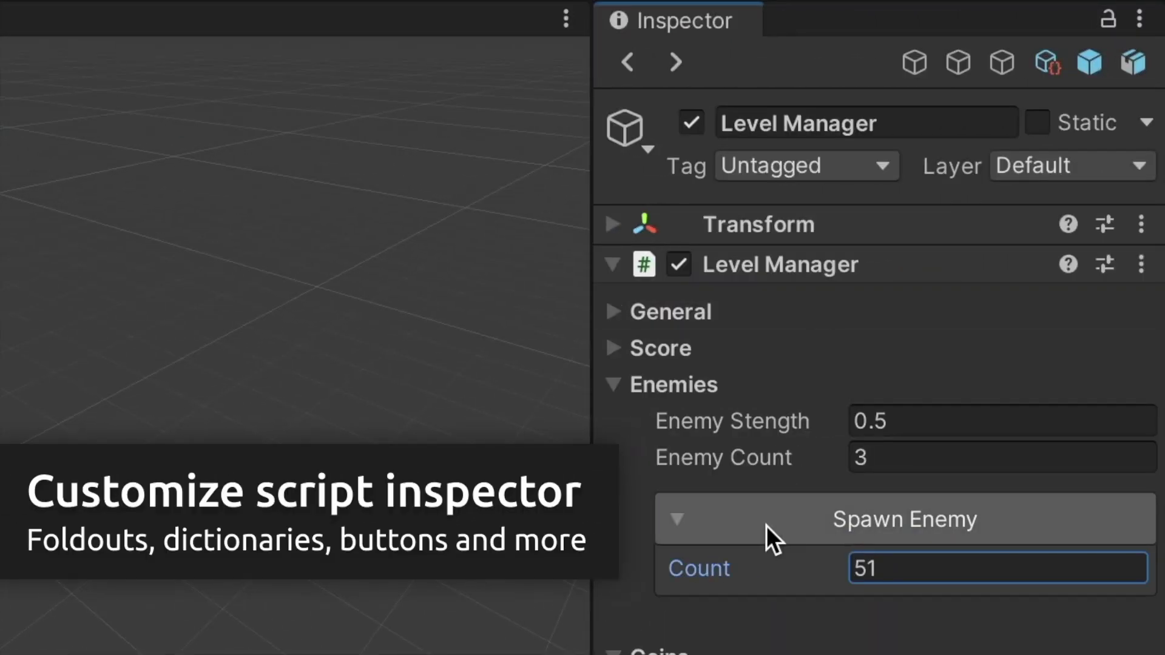
{"action": "left_click", "coordinate": [765, 522]}
{"action": "left_click", "coordinate": [764, 522]}
{"action": "left_click", "coordinate": [765, 522]}
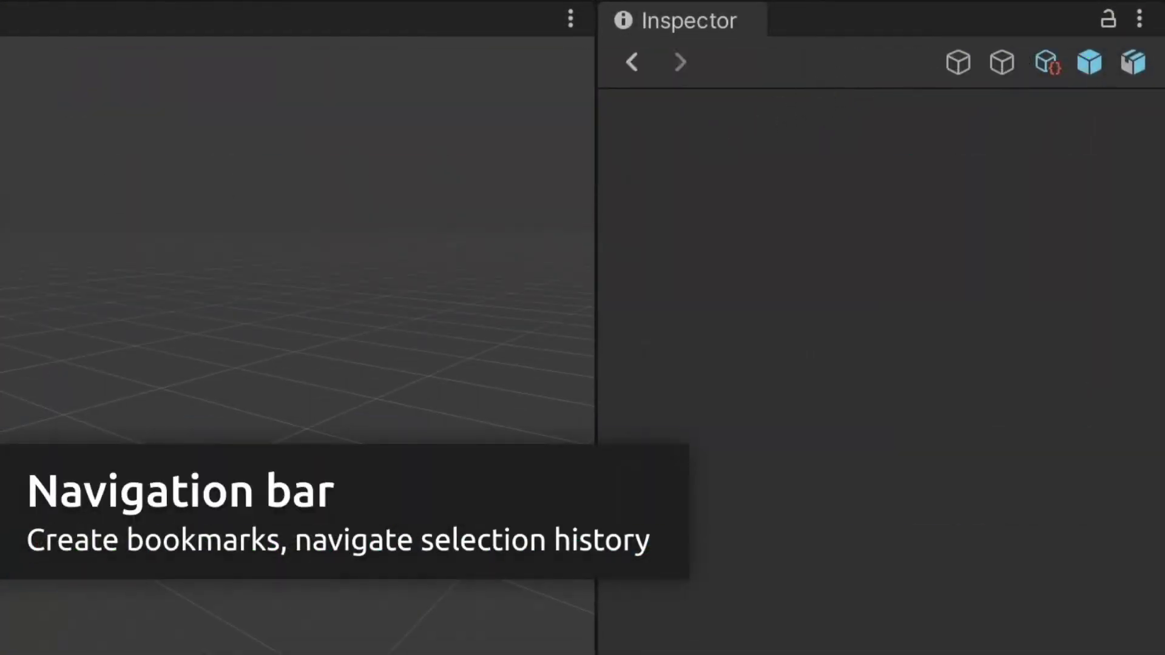
Step: Bookmark Light, then copy Audio Listener and Camera Controller onto bookmarked Camera 2
{"action": "left_click_drag", "start_coordinate": [1, 151], "coordinate": [810, 61]}
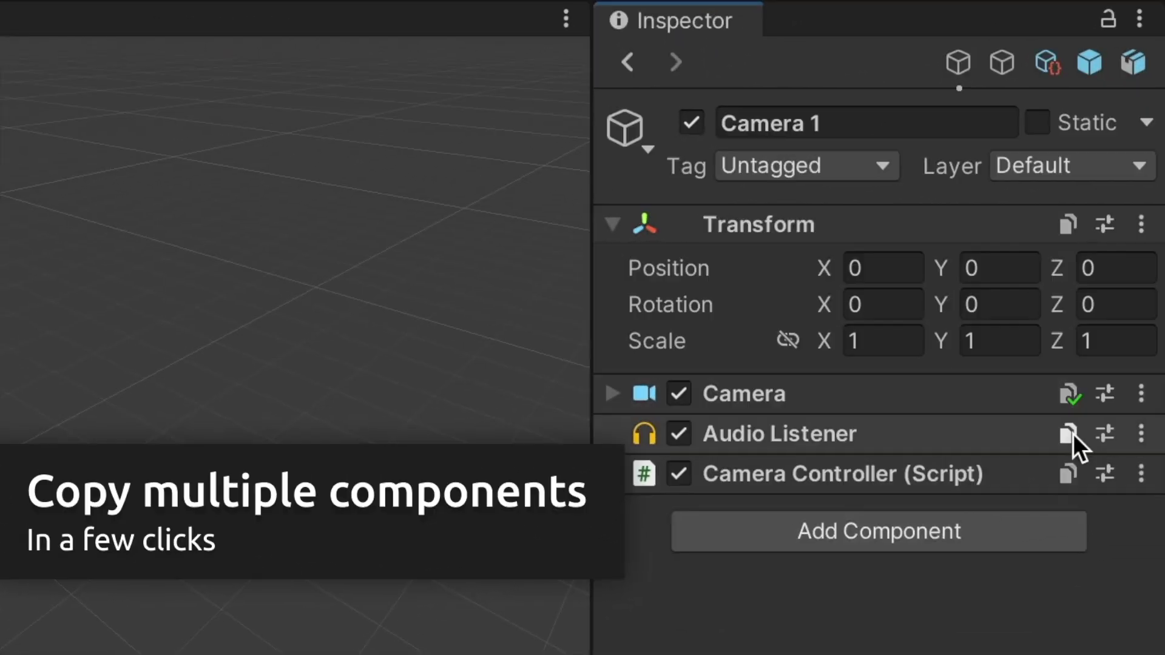
{"action": "left_click", "coordinate": [1069, 435]}
{"action": "left_click", "coordinate": [1069, 475]}
{"action": "left_click", "coordinate": [1000, 63]}
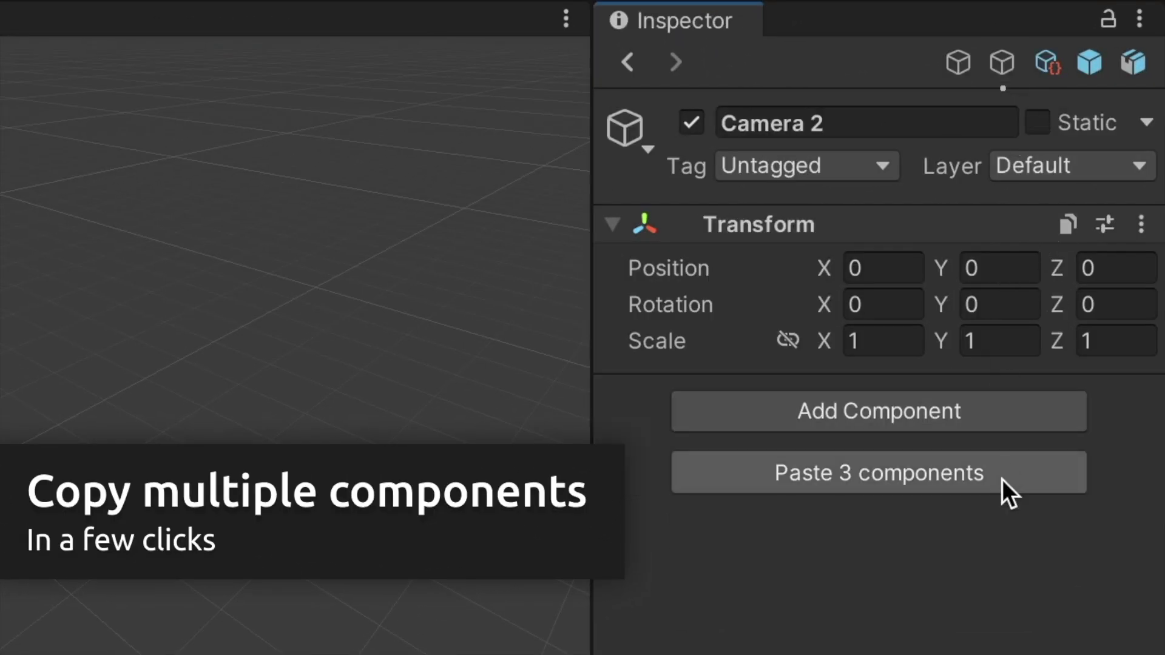
{"action": "left_click", "coordinate": [1002, 479]}
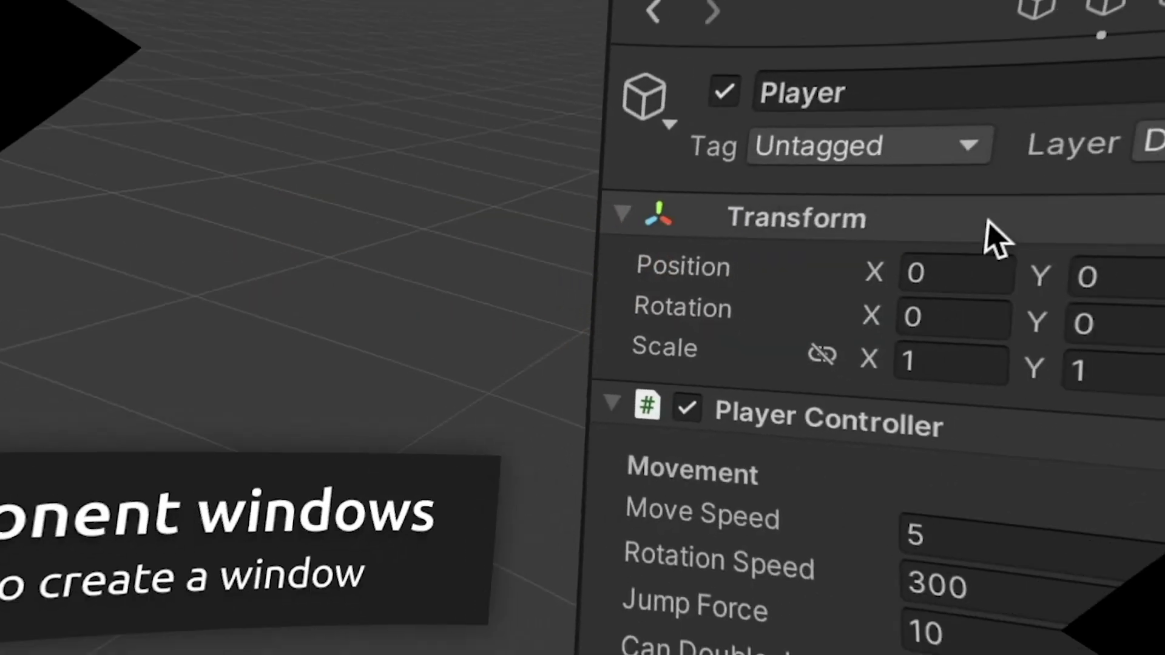
Step: Pop Transform and Player Controller into floating windows and expand the Camera component
{"action": "left_click_drag", "start_coordinate": [941, 206], "coordinate": [322, 109], "text": "alt"}
{"action": "left_click_drag", "start_coordinate": [874, 353], "coordinate": [406, 315], "text": "alt"}
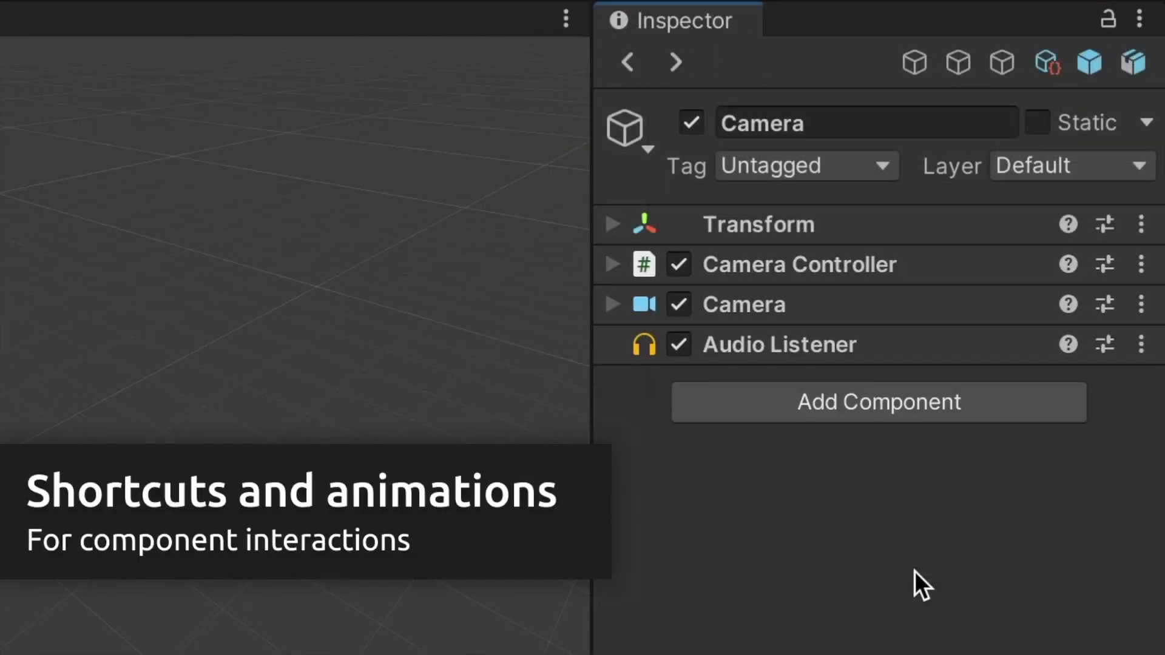
{"action": "left_click", "coordinate": [953, 308]}
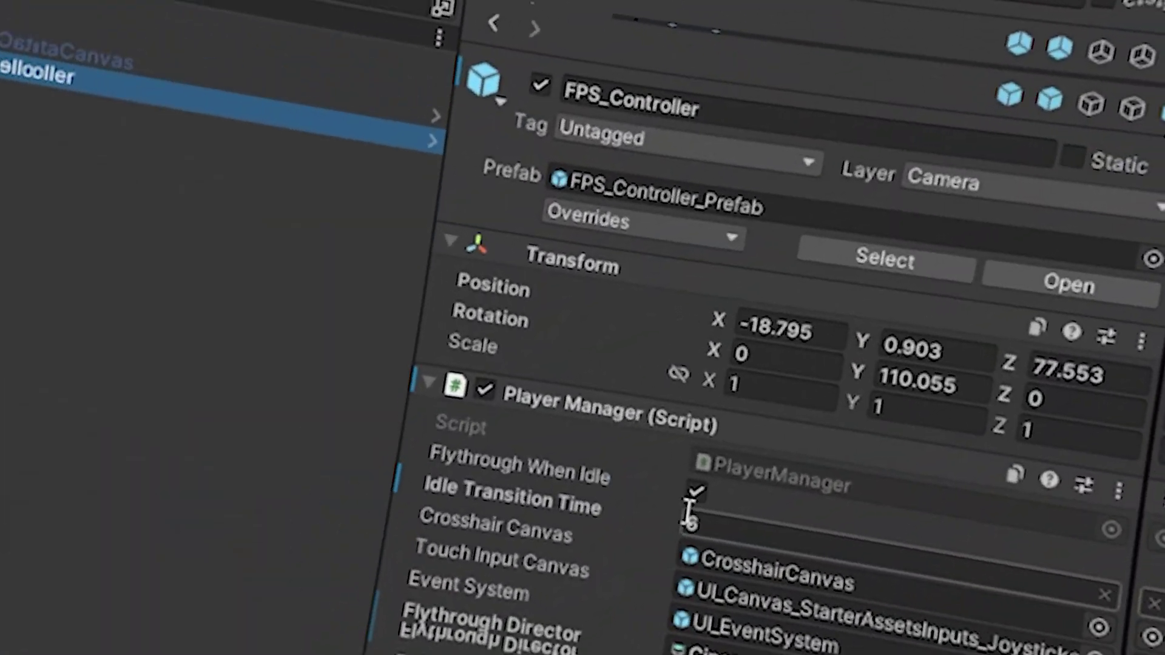
Step: Reset Idle Transition Time from 555555 to 6, then delete the Camera Controller and Camera components
{"action": "type", "text": "555555"}
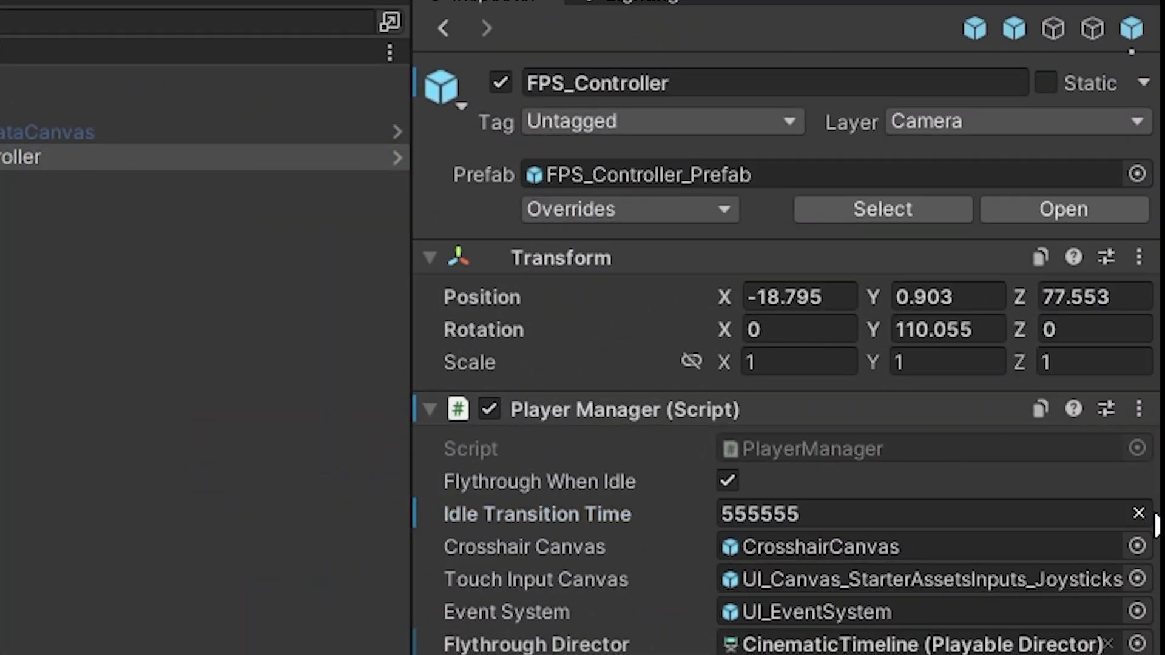
{"action": "left_click", "coordinate": [1141, 513]}
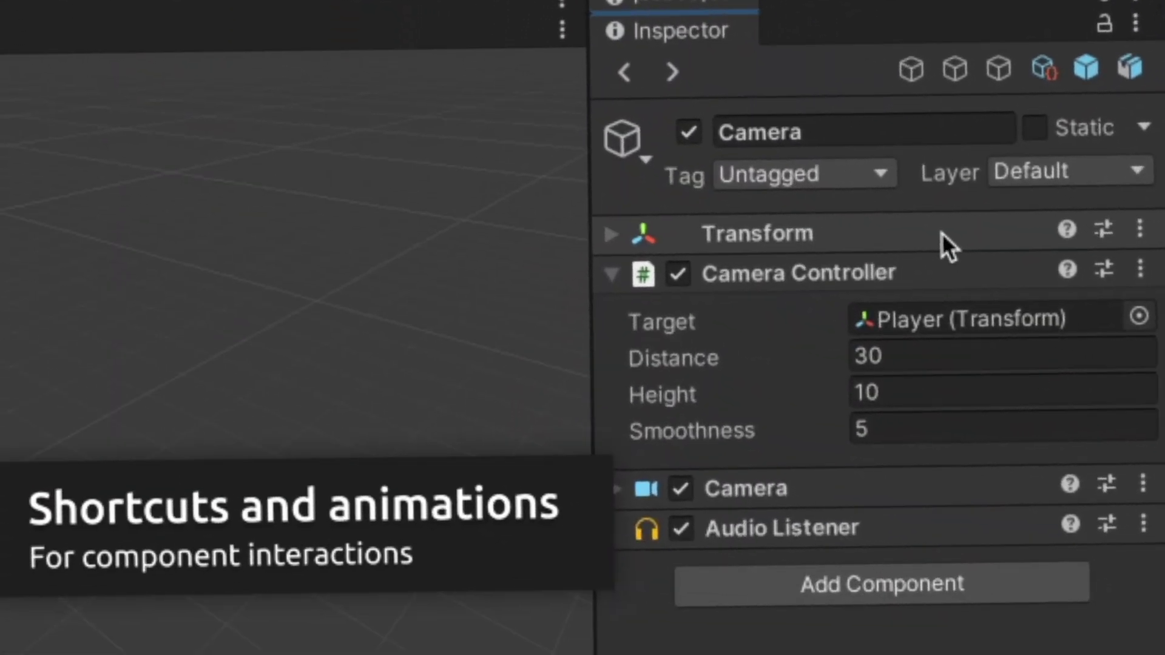
{"action": "left_click", "coordinate": [942, 232]}
{"action": "left_click", "coordinate": [939, 391]}
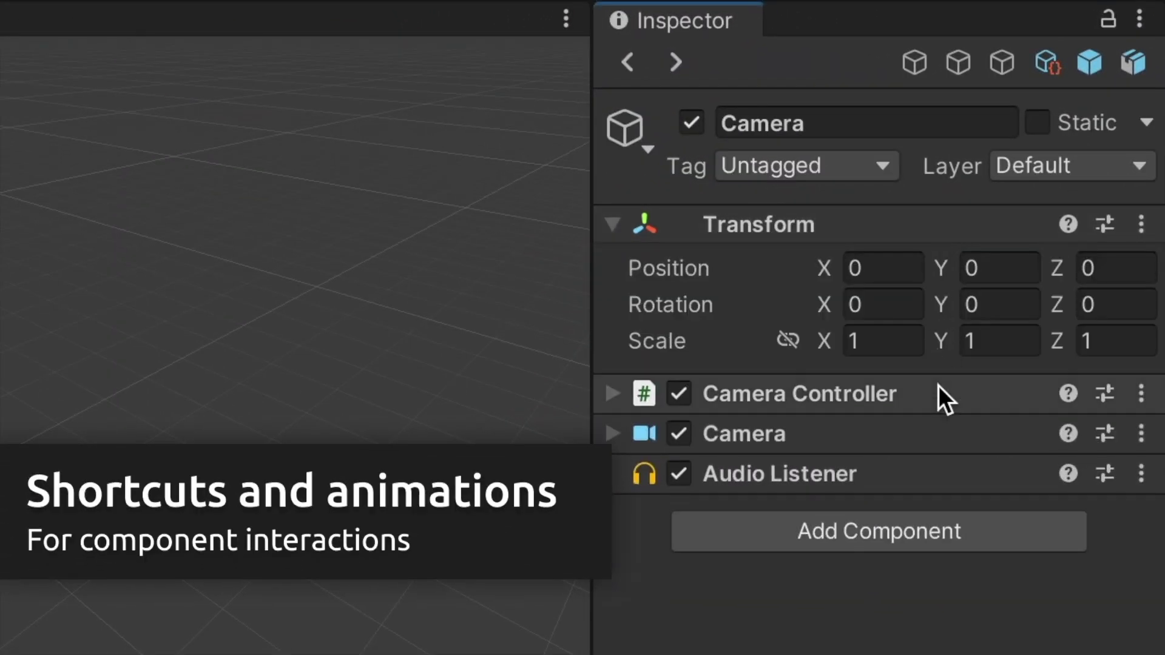
{"action": "key", "text": "Delete"}
{"action": "key", "text": "Delete"}
{"action": "key", "text": "Delete"}
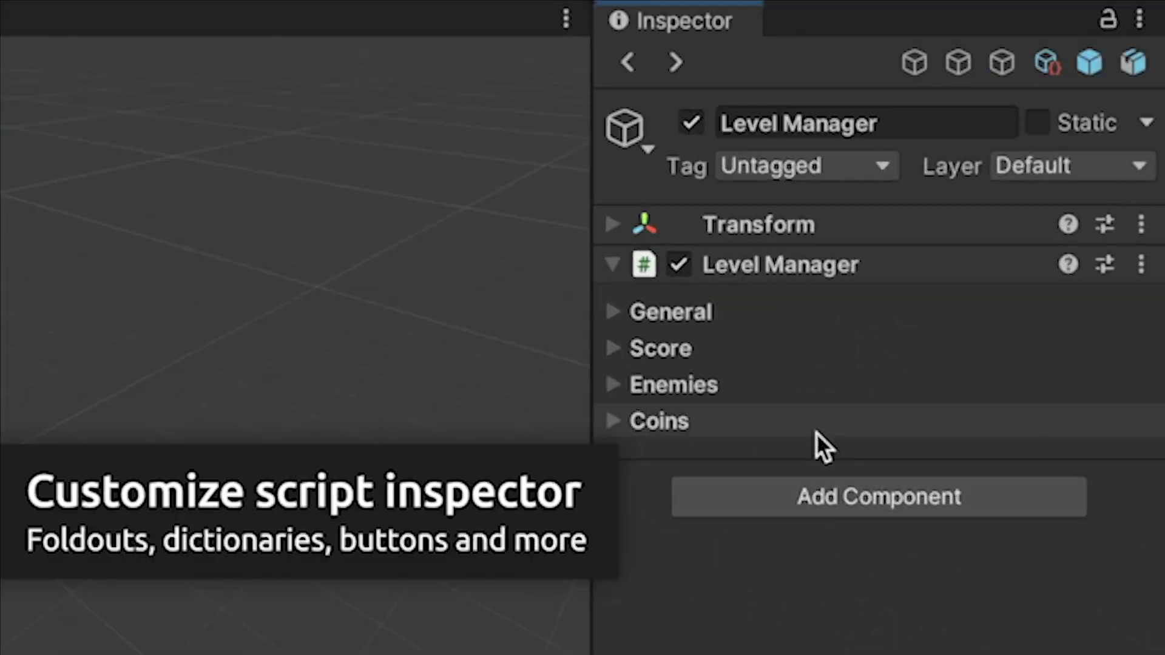
Step: Expand Coins, Enemies and Color Dictionary, collapse General and Score, and spawn enemies to count 3
{"action": "left_click", "coordinate": [819, 419]}
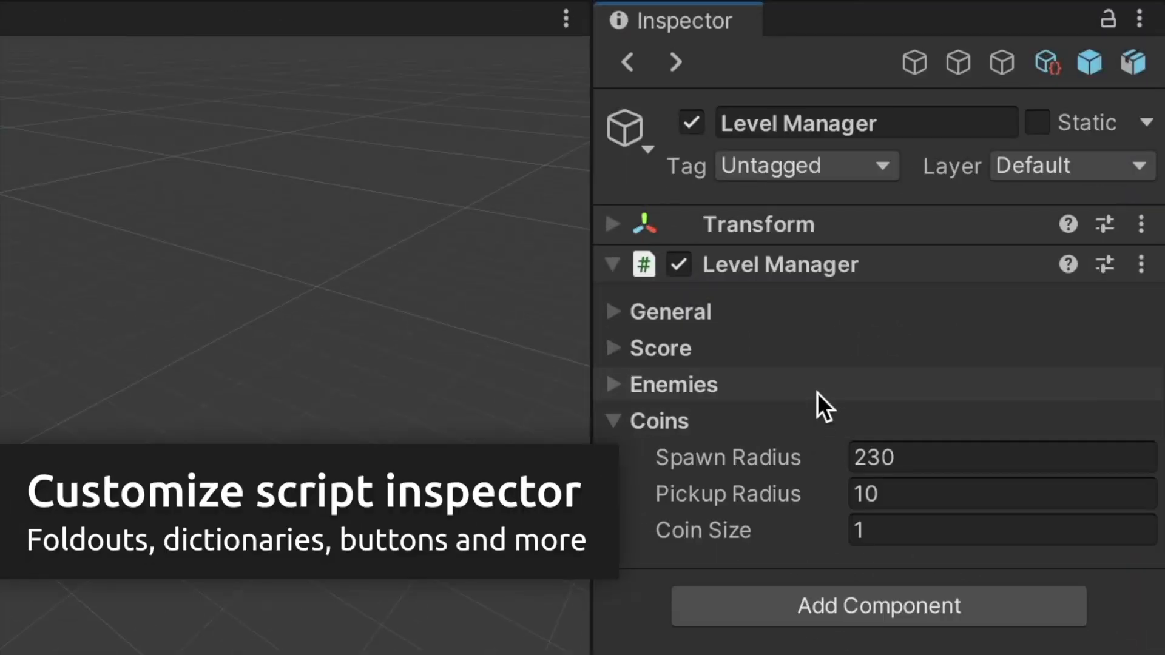
{"action": "left_click", "coordinate": [818, 388]}
{"action": "left_click", "coordinate": [812, 348]}
{"action": "left_click", "coordinate": [810, 315]}
{"action": "left_click", "coordinate": [864, 419]}
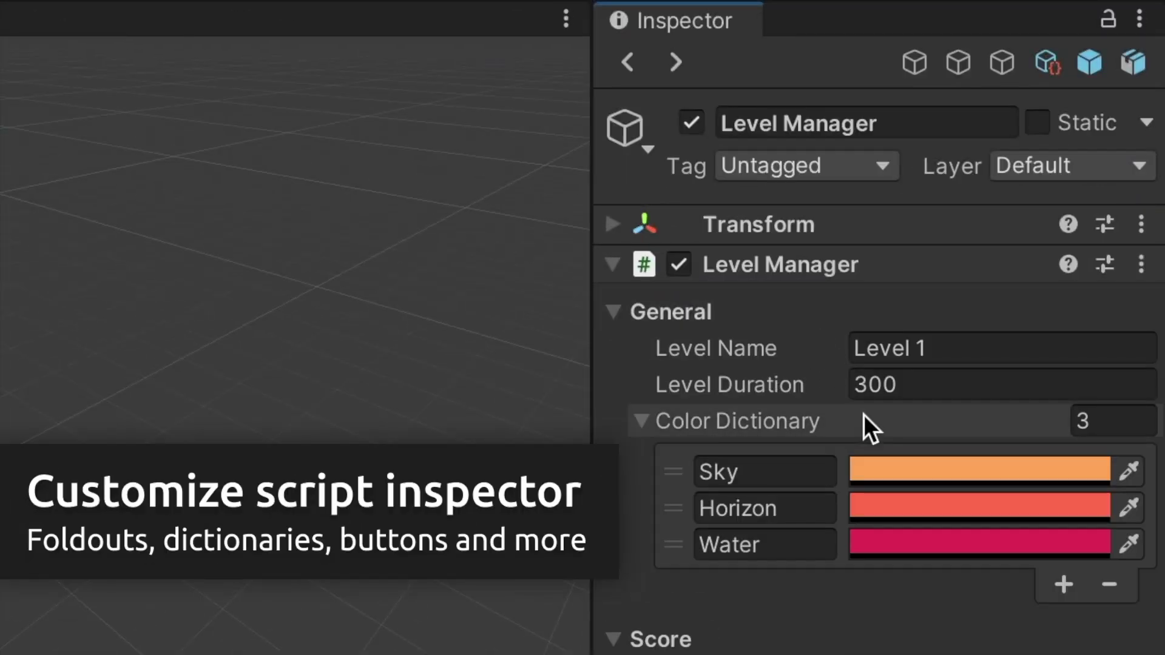
{"action": "left_click", "coordinate": [810, 318]}
{"action": "left_click", "coordinate": [810, 346]}
{"action": "left_click", "coordinate": [763, 537]}
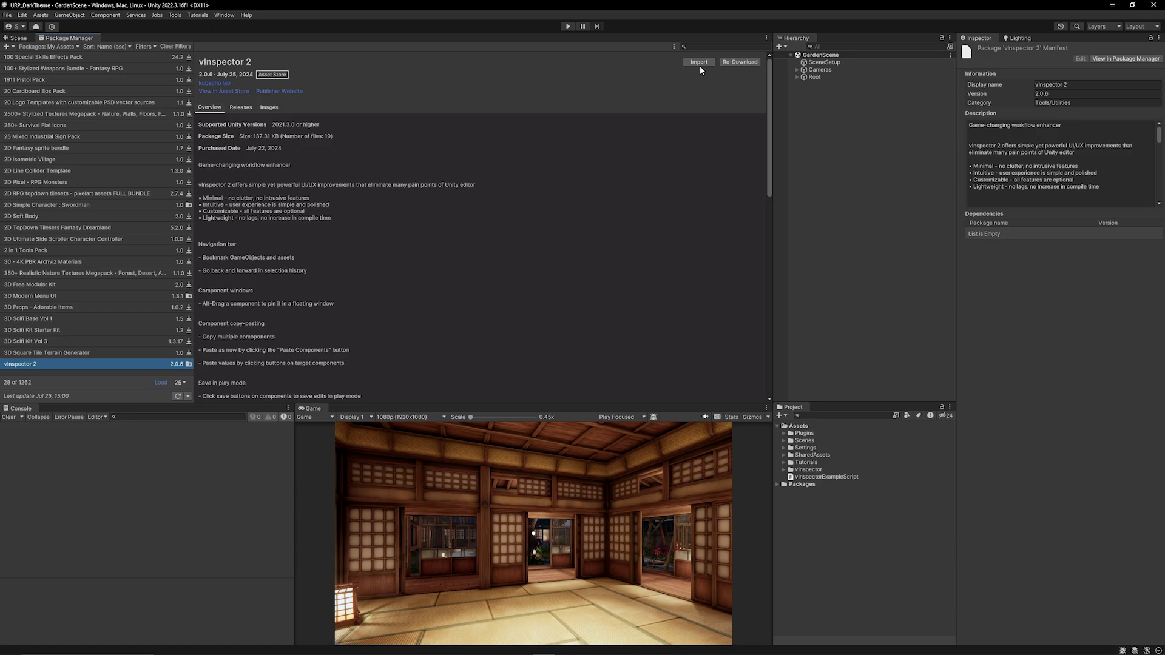
Step: Import the vInspector 2 package from My Assets into the project
{"action": "left_click", "coordinate": [698, 62]}
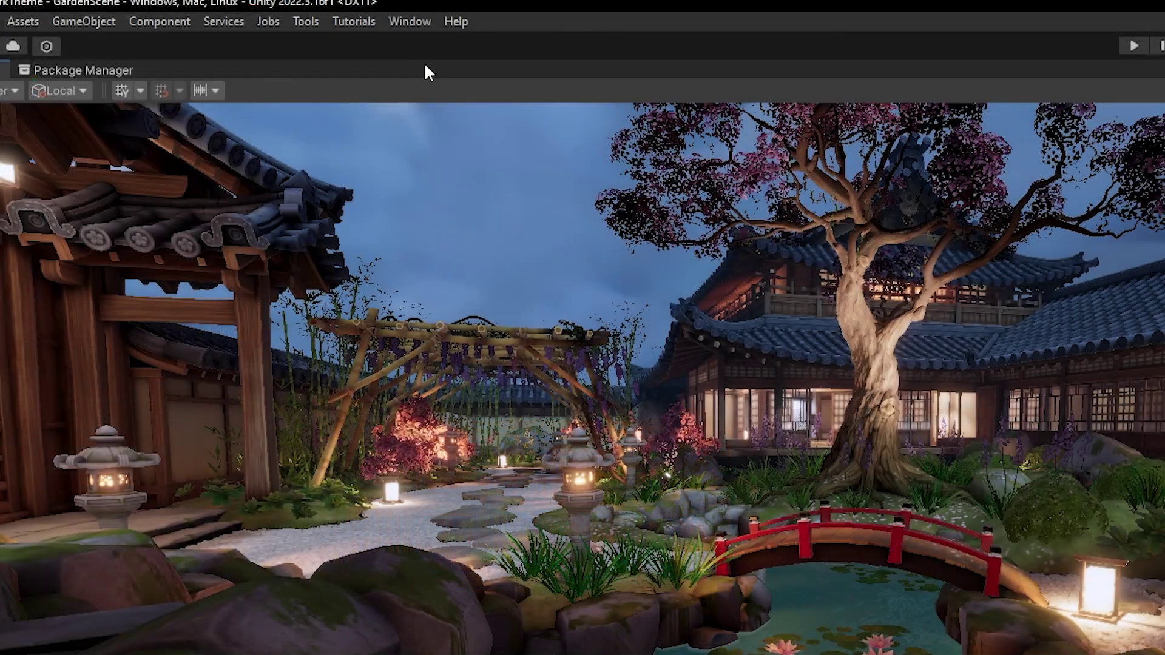
Step: Bring up the vInspector feature menu under Tools
{"action": "left_click", "coordinate": [305, 21]}
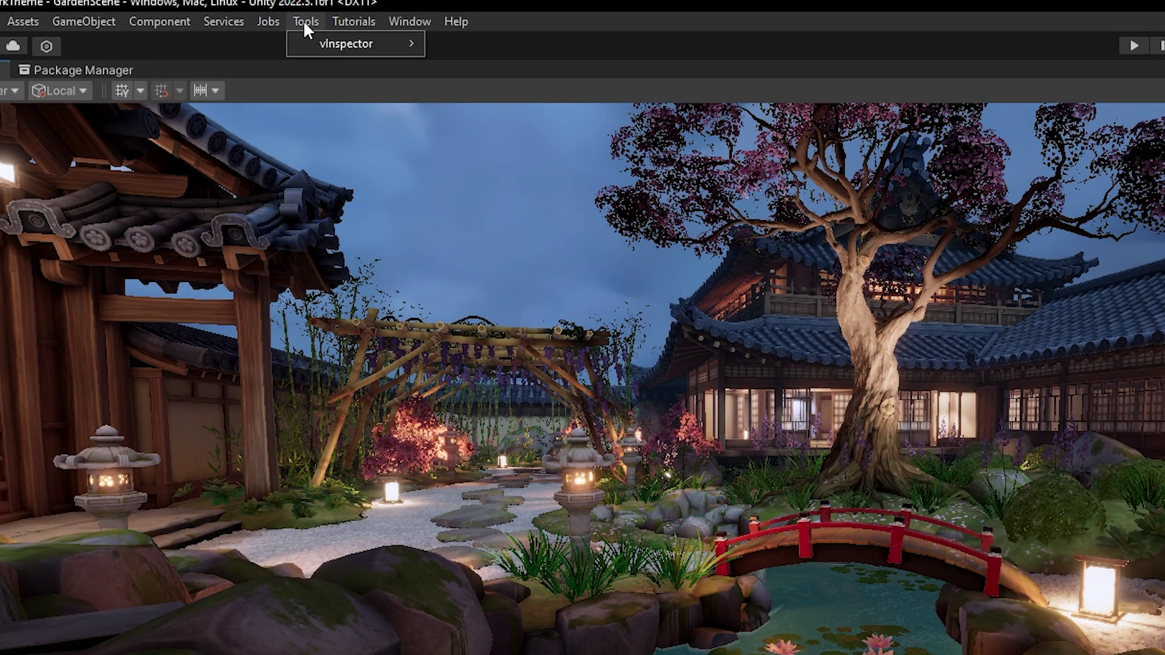
{"action": "mouse_move", "coordinate": [345, 45]}
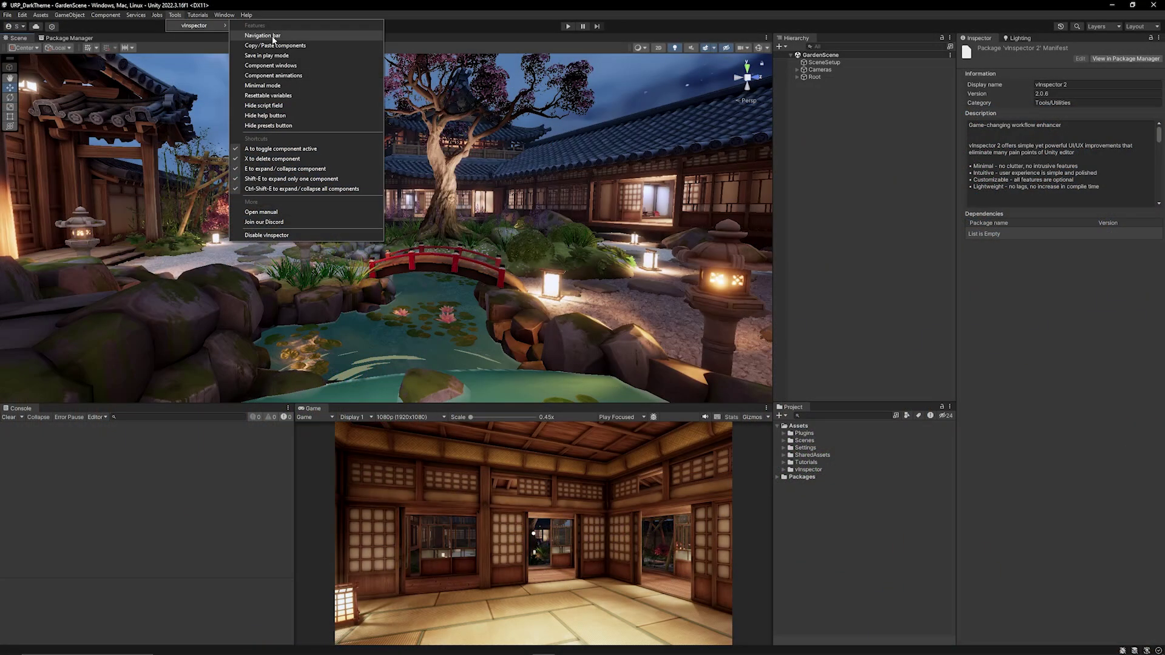
Step: Enable Navigation bar, expand Root and Lighting, and bookmark the DirectionalLight object
{"action": "left_click", "coordinate": [516, 65]}
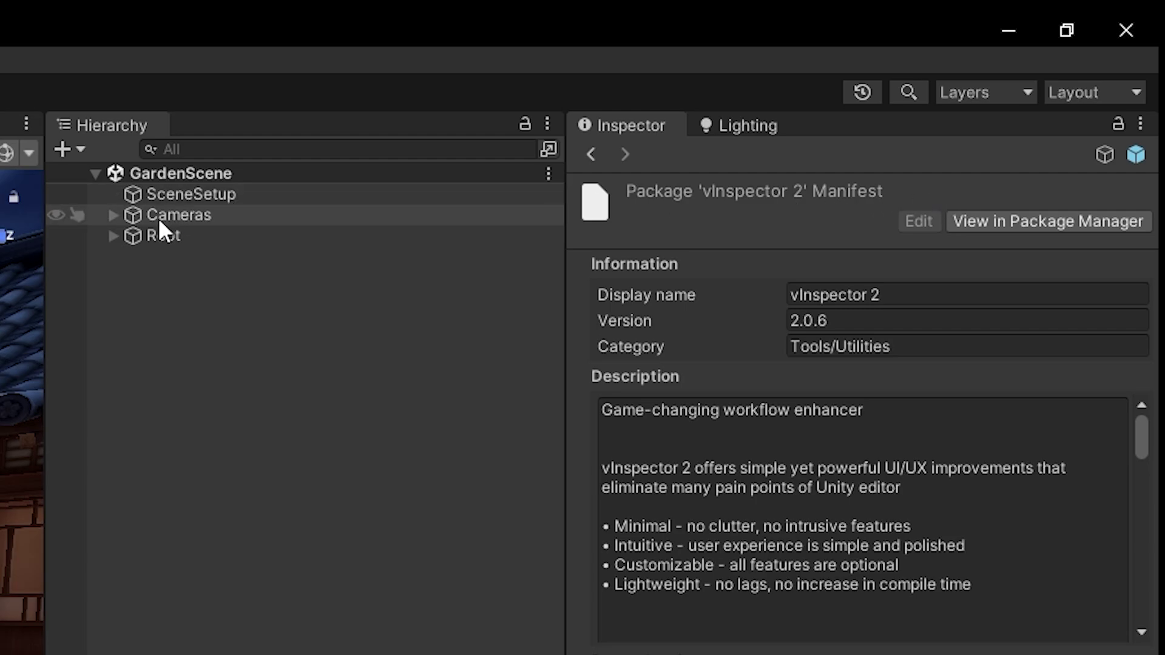
{"action": "left_click", "coordinate": [113, 237]}
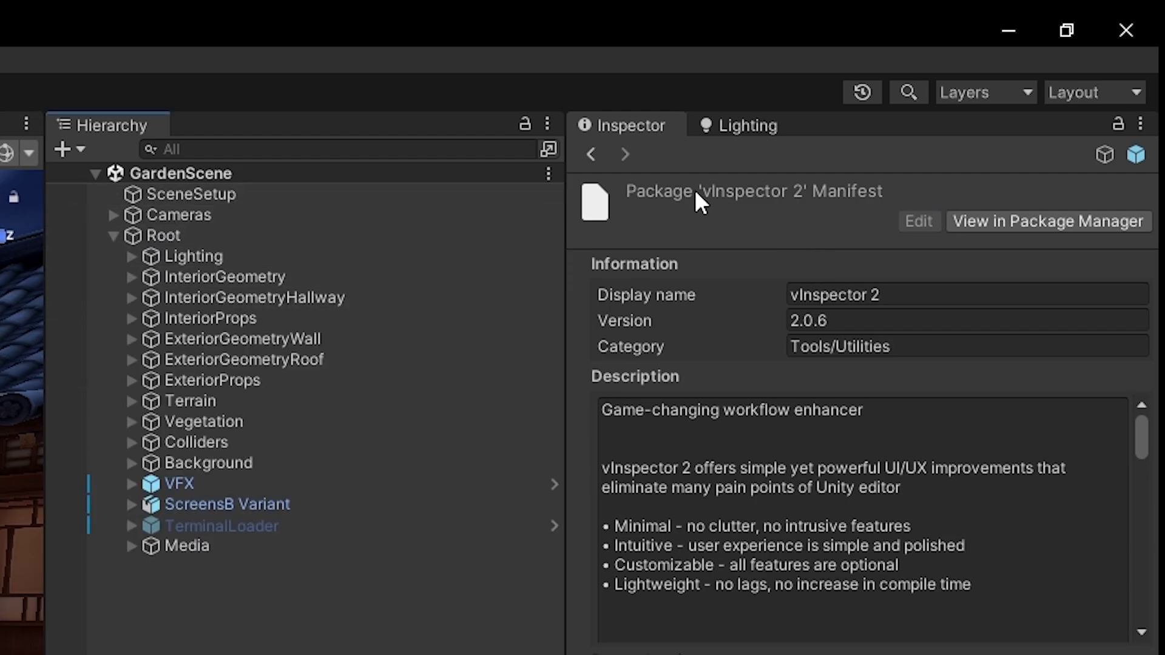
{"action": "left_click", "coordinate": [126, 257]}
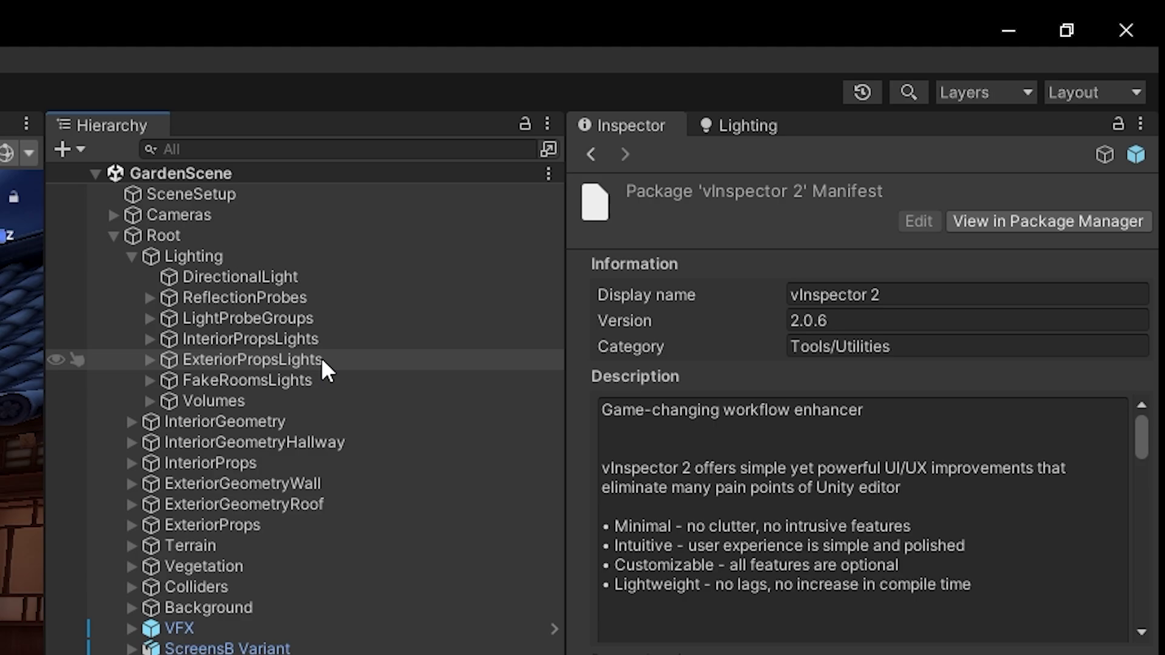
{"action": "left_click", "coordinate": [263, 281]}
{"action": "left_click_drag", "start_coordinate": [264, 282], "coordinate": [897, 159]}
Step: Jump between bookmarked VFX, FPS_Controller, DirectionalLight, Volumes and CherryPetals objects
{"action": "left_click", "coordinate": [118, 217]}
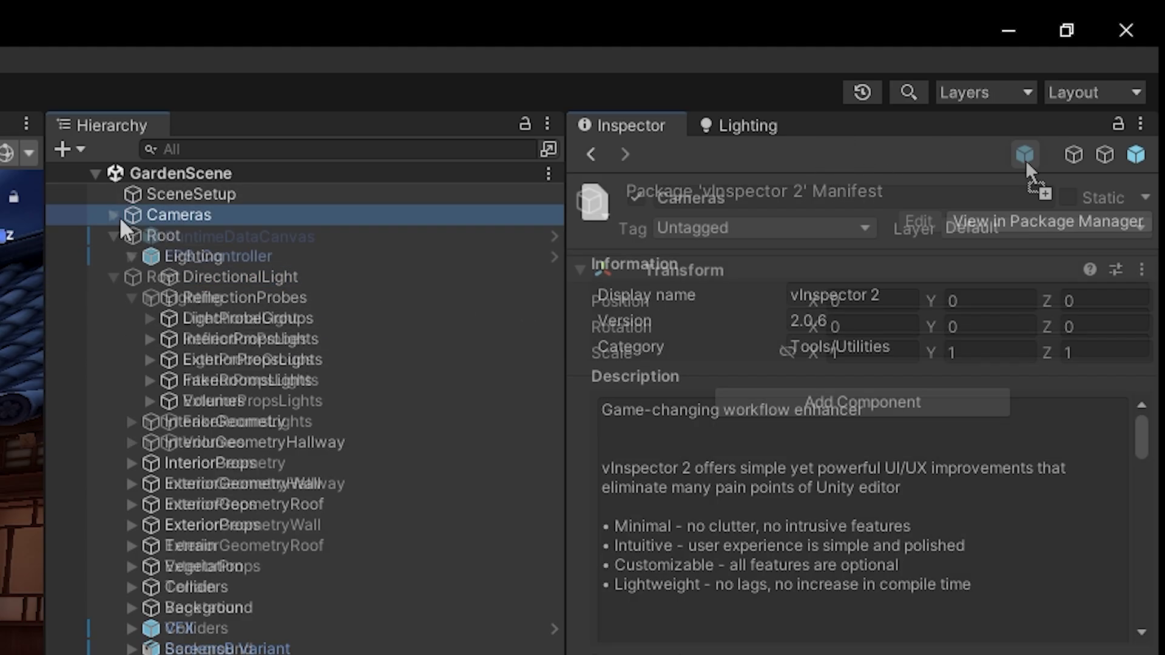
{"action": "left_click", "coordinate": [1074, 154]}
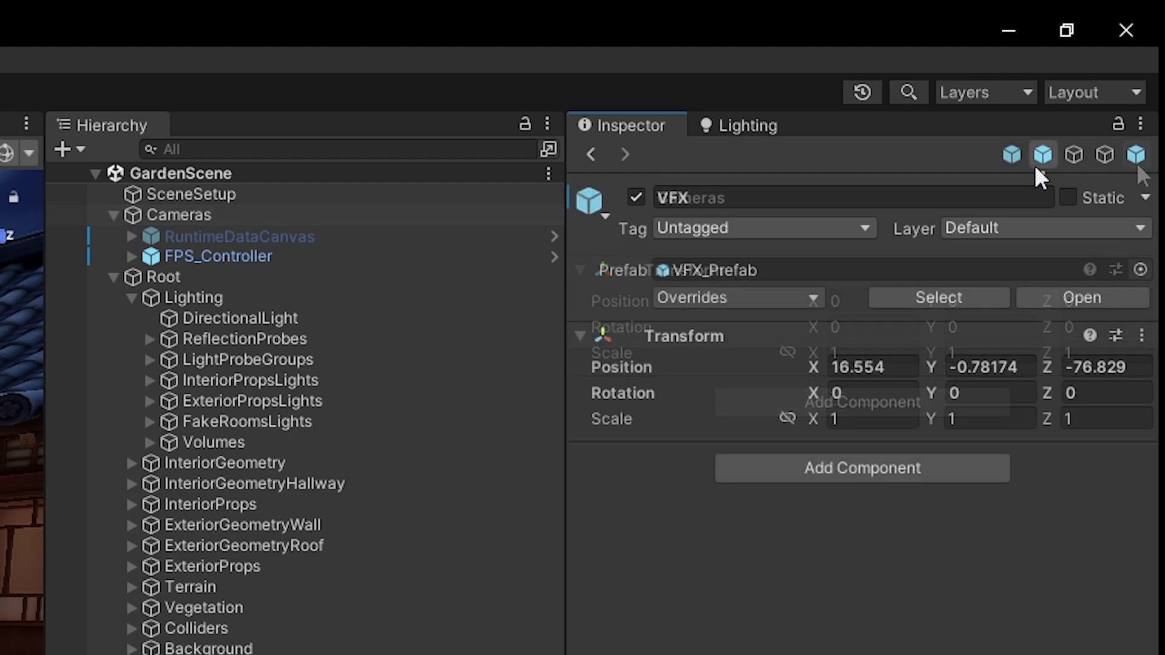
{"action": "left_click", "coordinate": [1145, 156]}
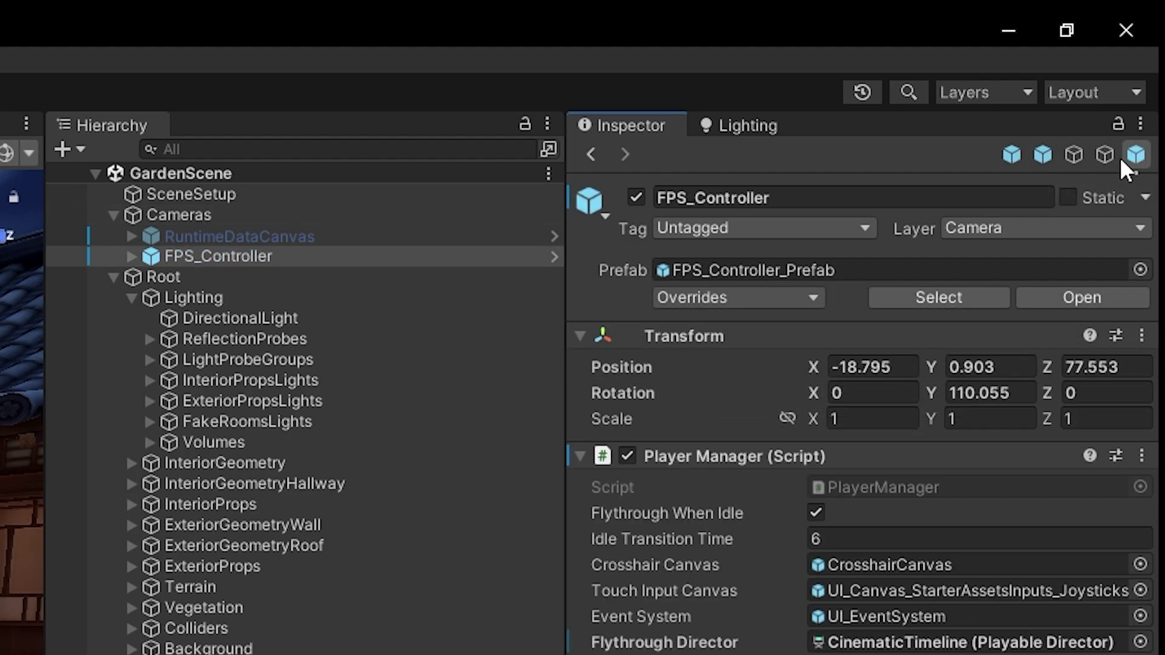
{"action": "left_click", "coordinate": [1104, 155]}
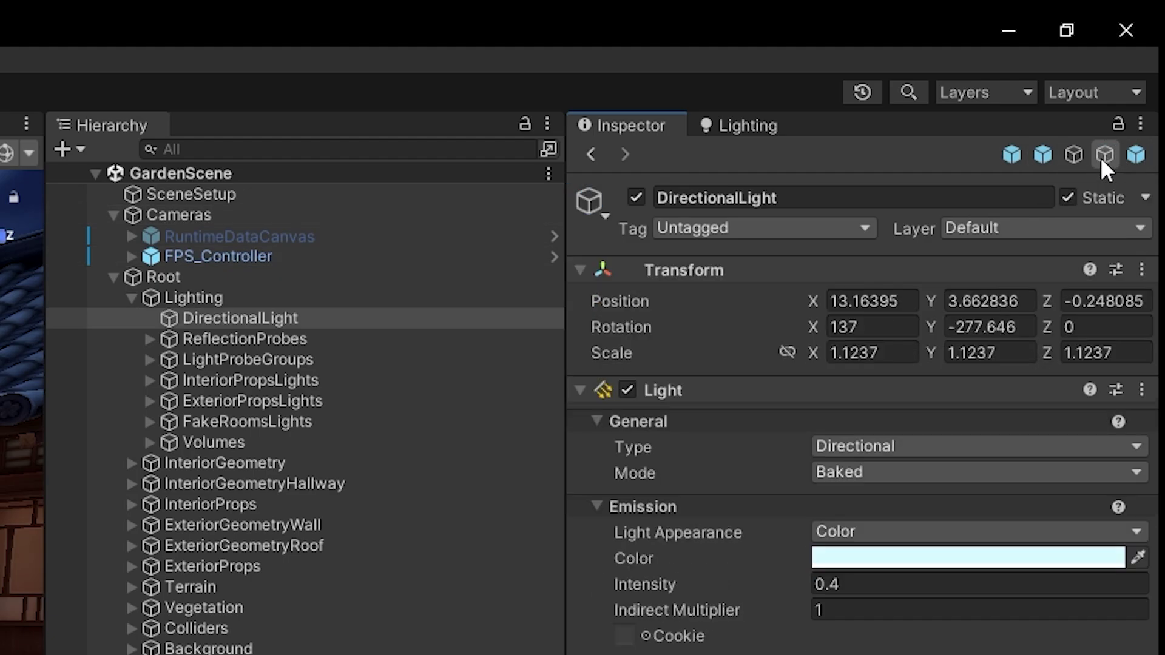
{"action": "left_click", "coordinate": [1074, 156]}
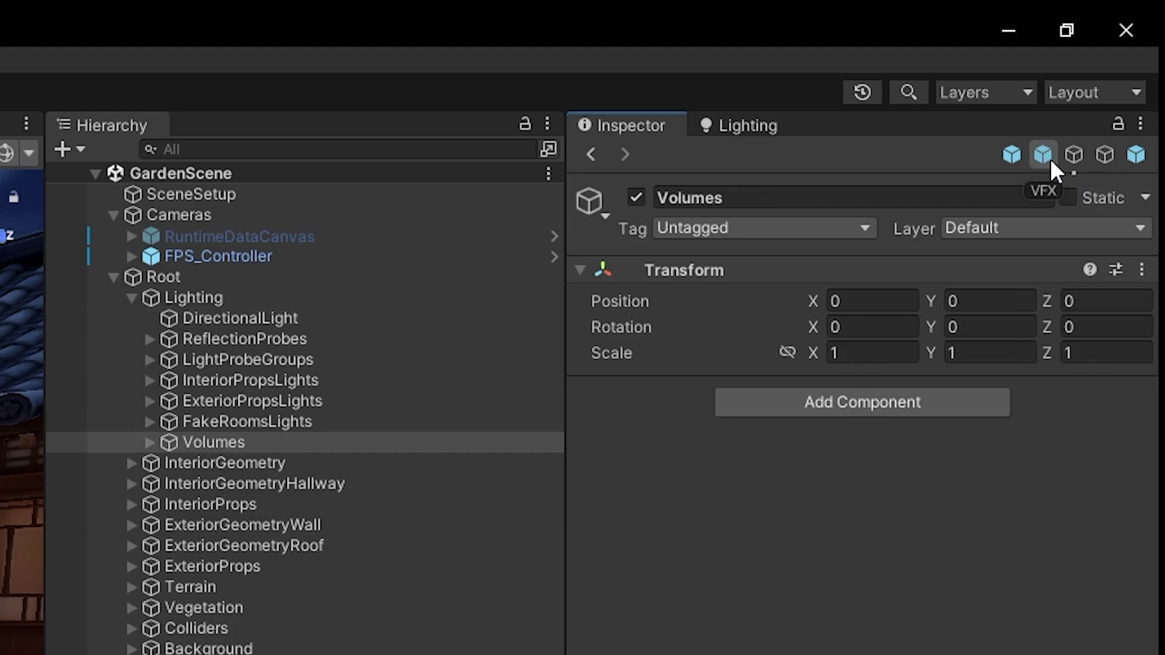
{"action": "left_click", "coordinate": [1050, 159]}
{"action": "left_click", "coordinate": [1002, 148]}
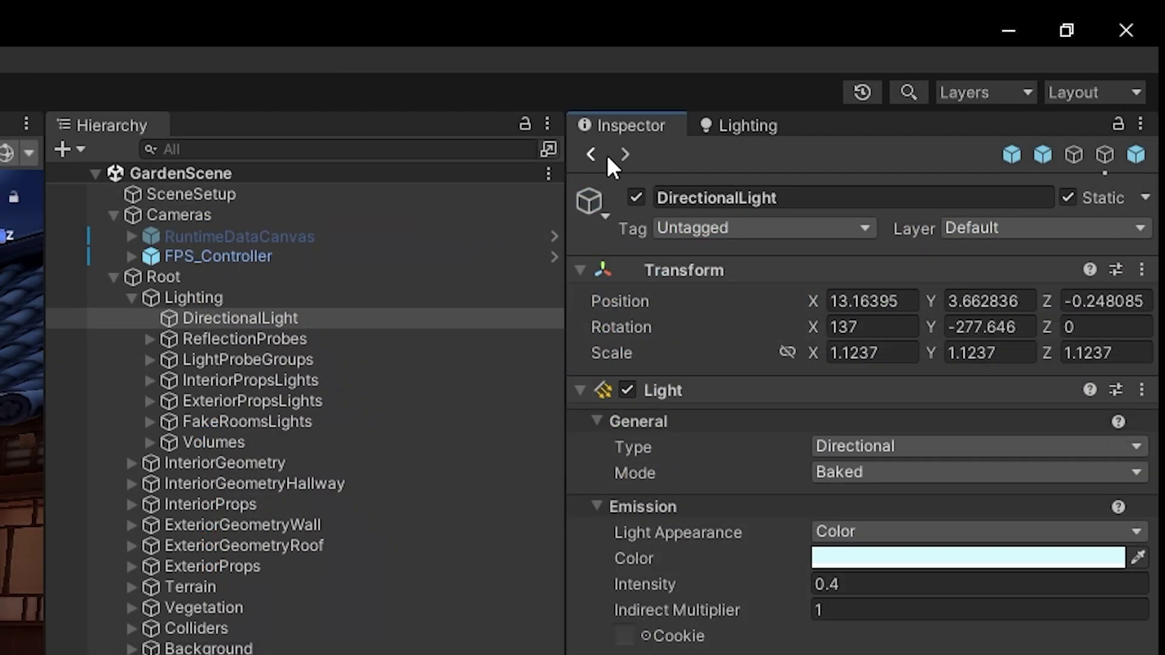
Step: Step forward and back in selection history between FPS_Controller and DirectionalLight
{"action": "left_click", "coordinate": [611, 155]}
{"action": "left_click", "coordinate": [591, 156]}
{"action": "left_click", "coordinate": [623, 156]}
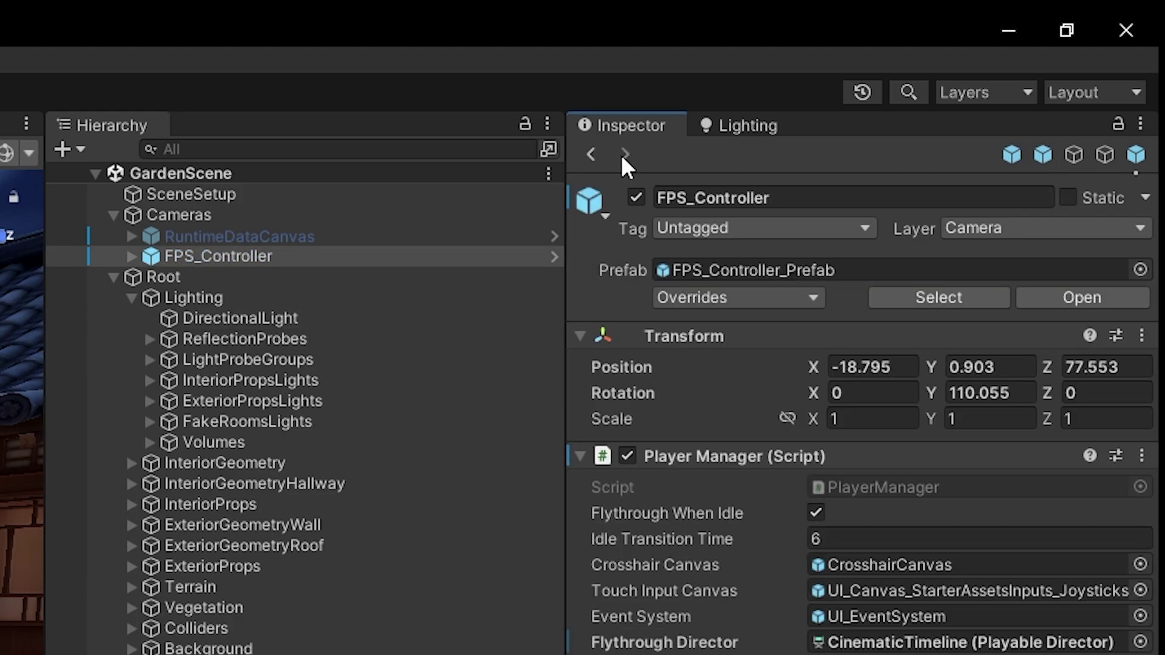
{"action": "left_click", "coordinate": [588, 157]}
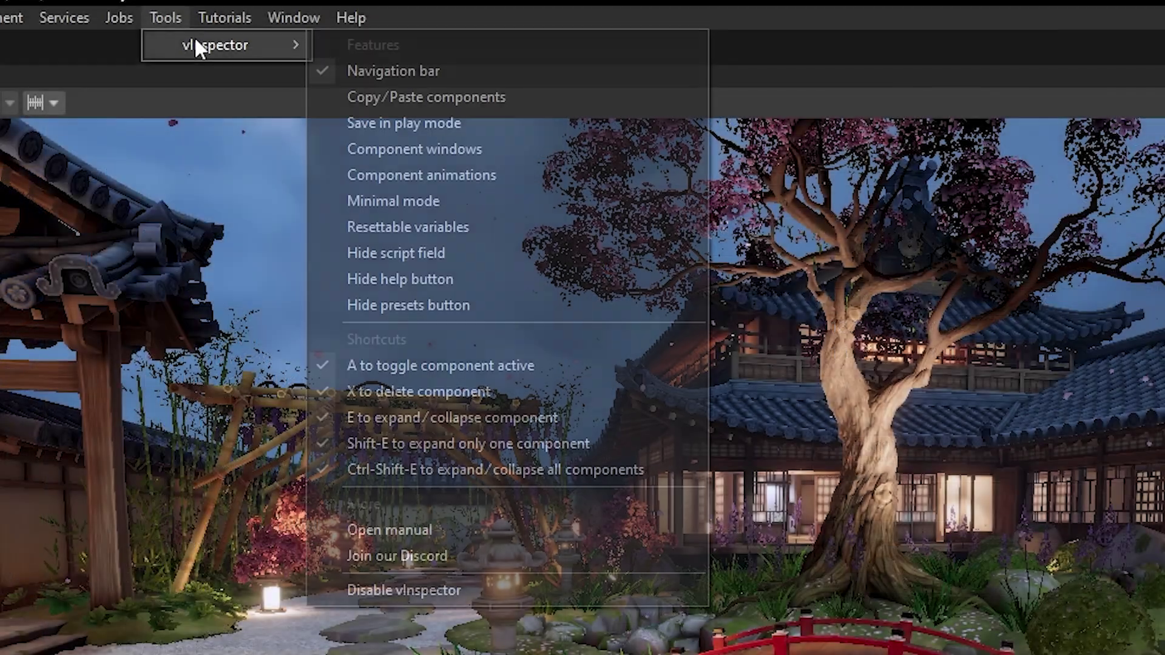
Step: Enable Copy/Paste components and paste copies of Audio Source, Box Collider and Button onto New Object
{"action": "left_click", "coordinate": [455, 99]}
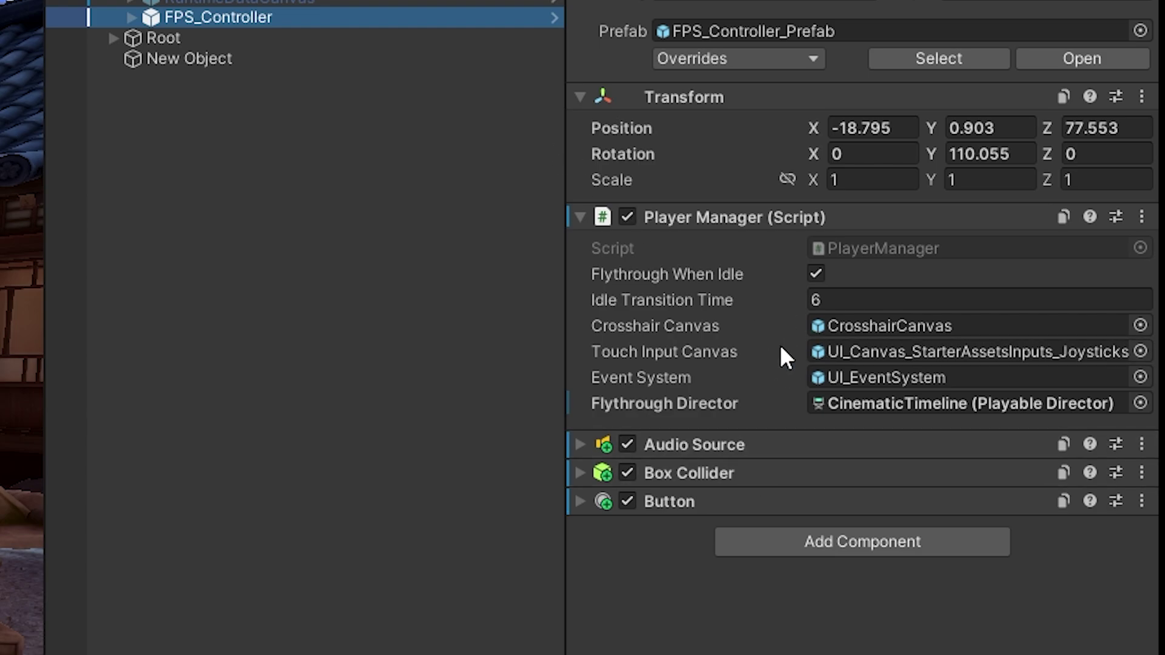
{"action": "left_click", "coordinate": [1065, 442]}
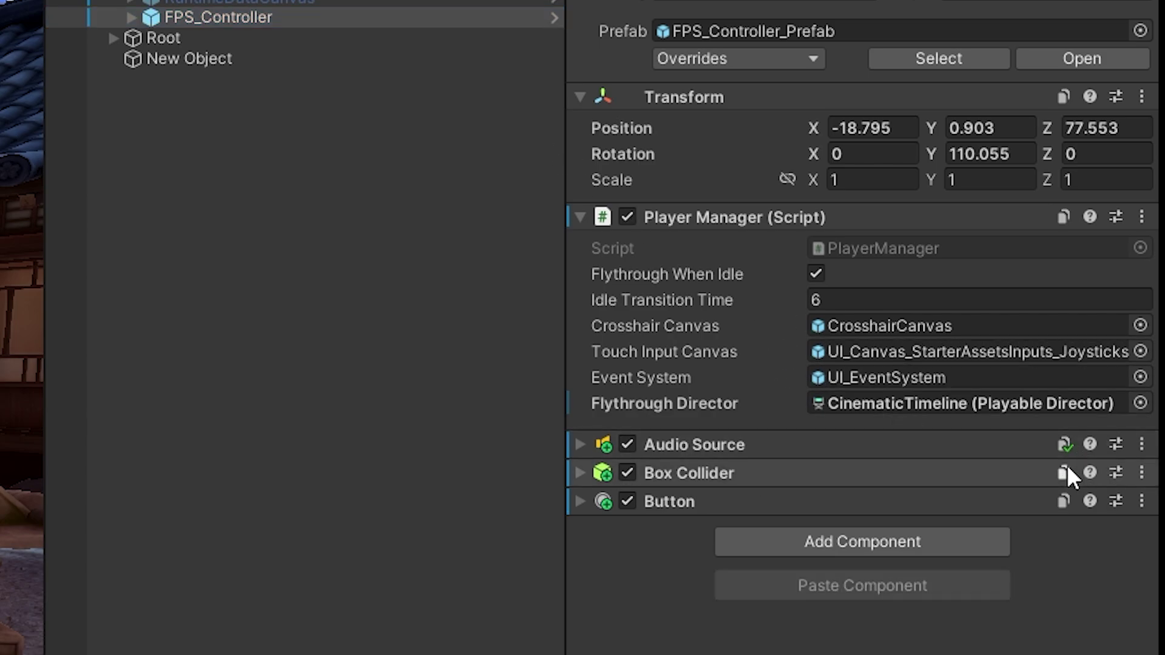
{"action": "left_click", "coordinate": [1065, 471]}
{"action": "left_click", "coordinate": [1065, 501]}
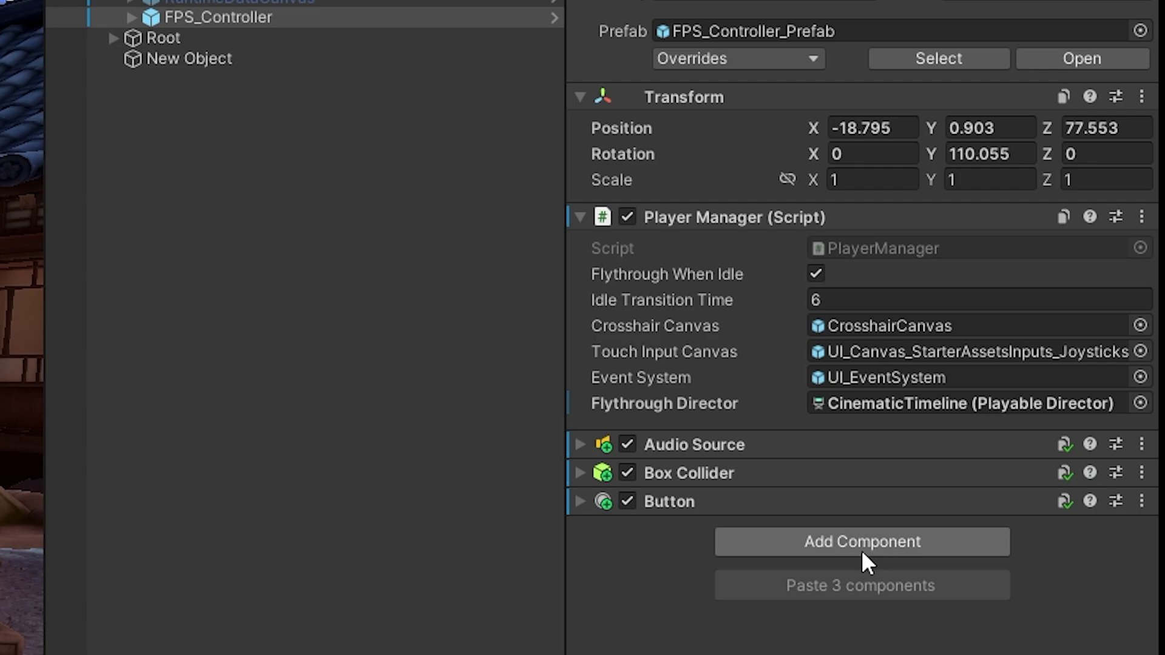
{"action": "left_click", "coordinate": [191, 63]}
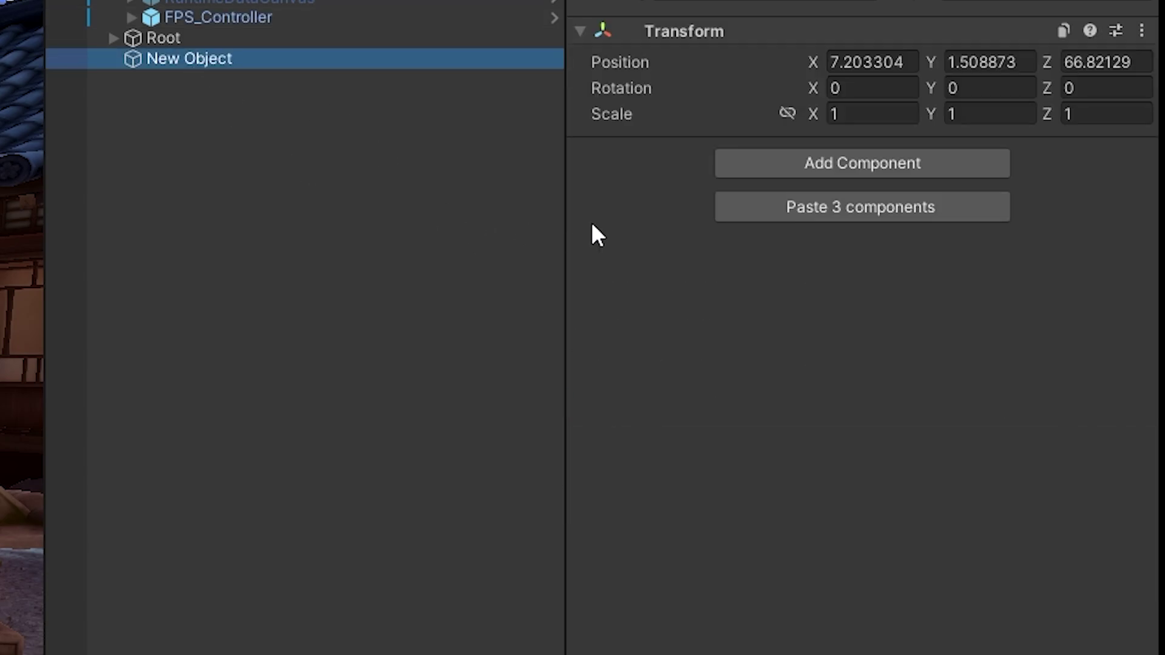
{"action": "left_click", "coordinate": [867, 213]}
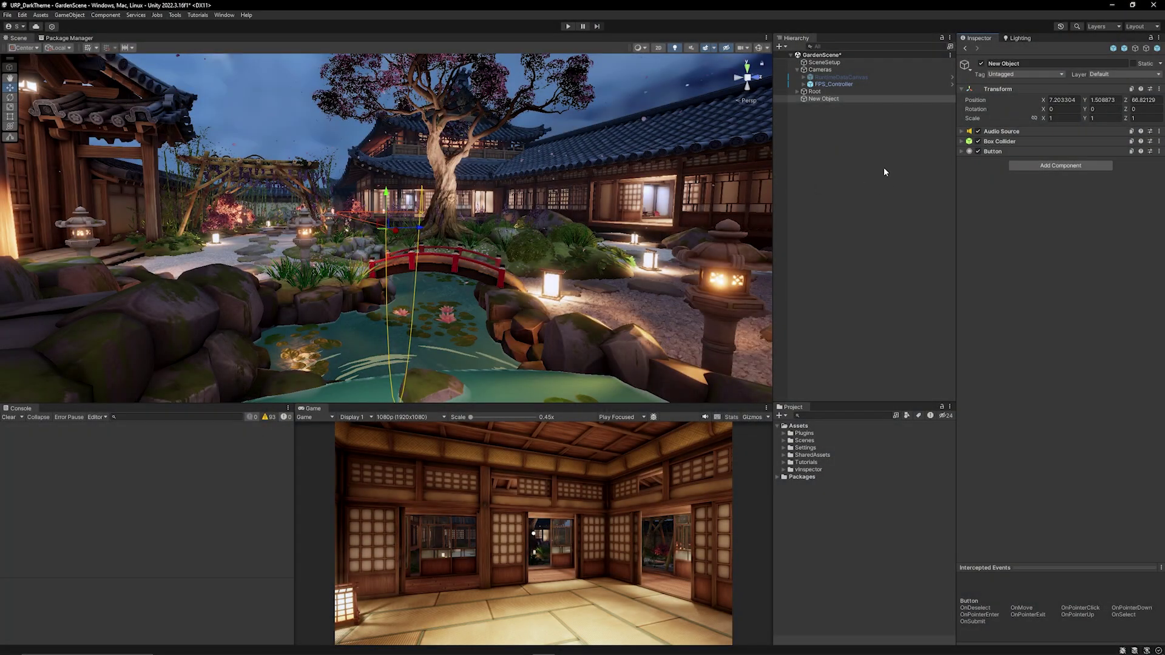
Step: Set Box Collider Center Y to 5 during Play mode, save it, and exit Play mode
{"action": "left_click", "coordinate": [1000, 141]}
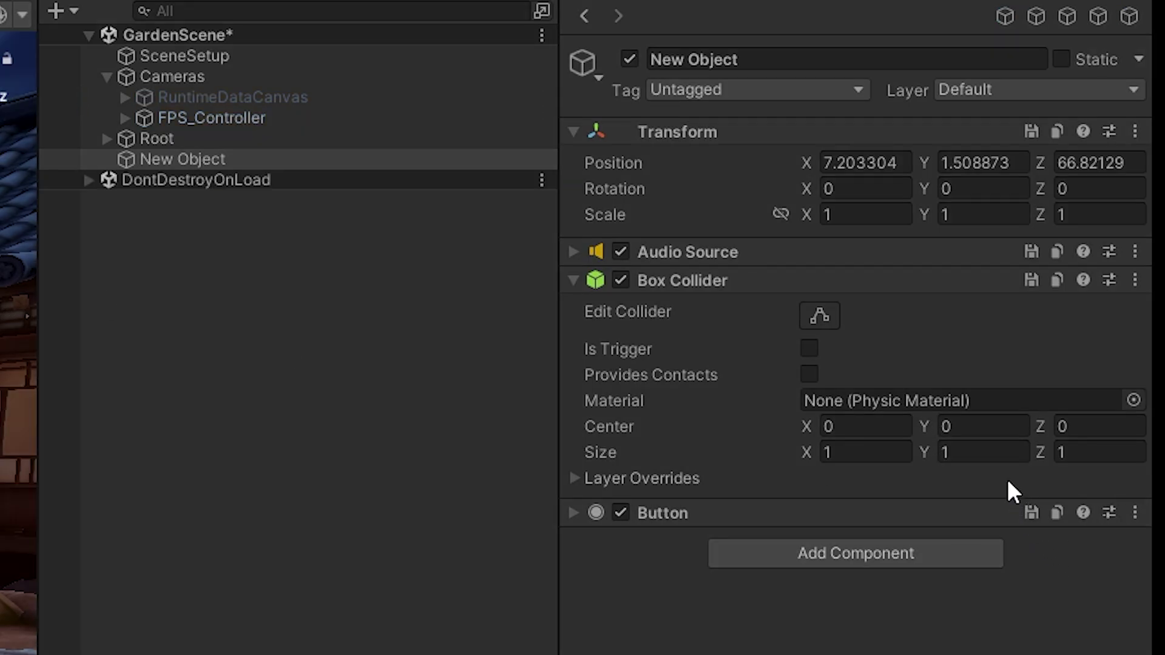
{"action": "left_click", "coordinate": [977, 426]}
{"action": "type", "text": "5"}
{"action": "left_click", "coordinate": [1031, 281]}
{"action": "key", "text": "ctrl+p"}
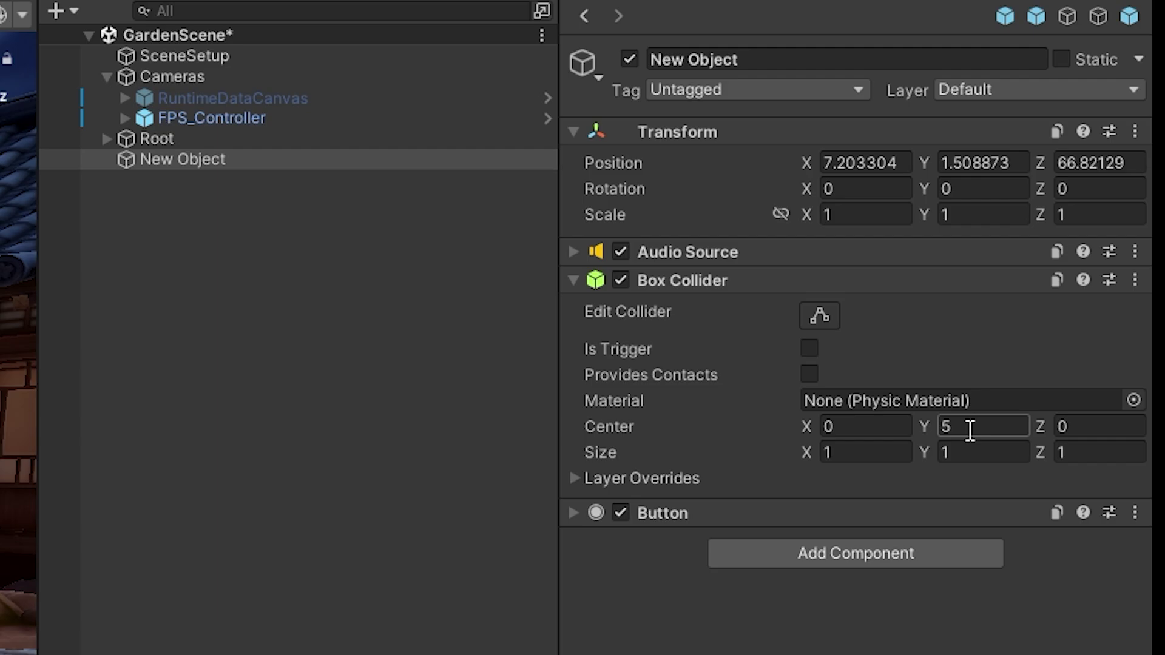
Step: Turn on vInspector's Component windows feature
{"action": "left_click", "coordinate": [151, 10]}
{"action": "mouse_move", "coordinate": [229, 50]}
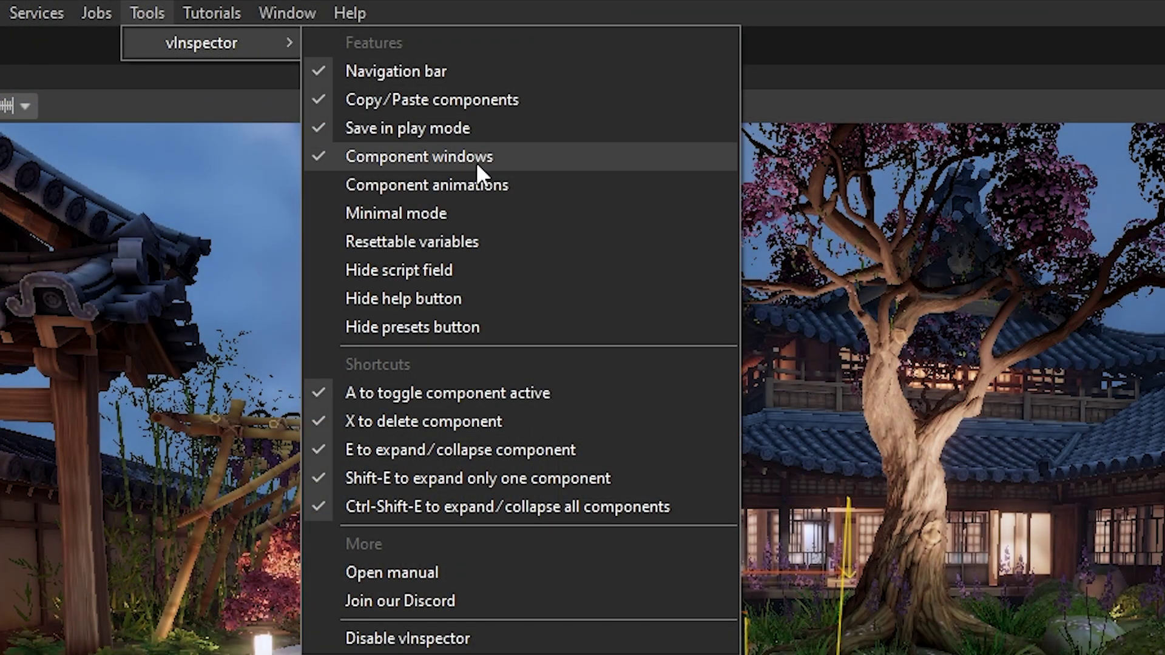
{"action": "left_click", "coordinate": [476, 159]}
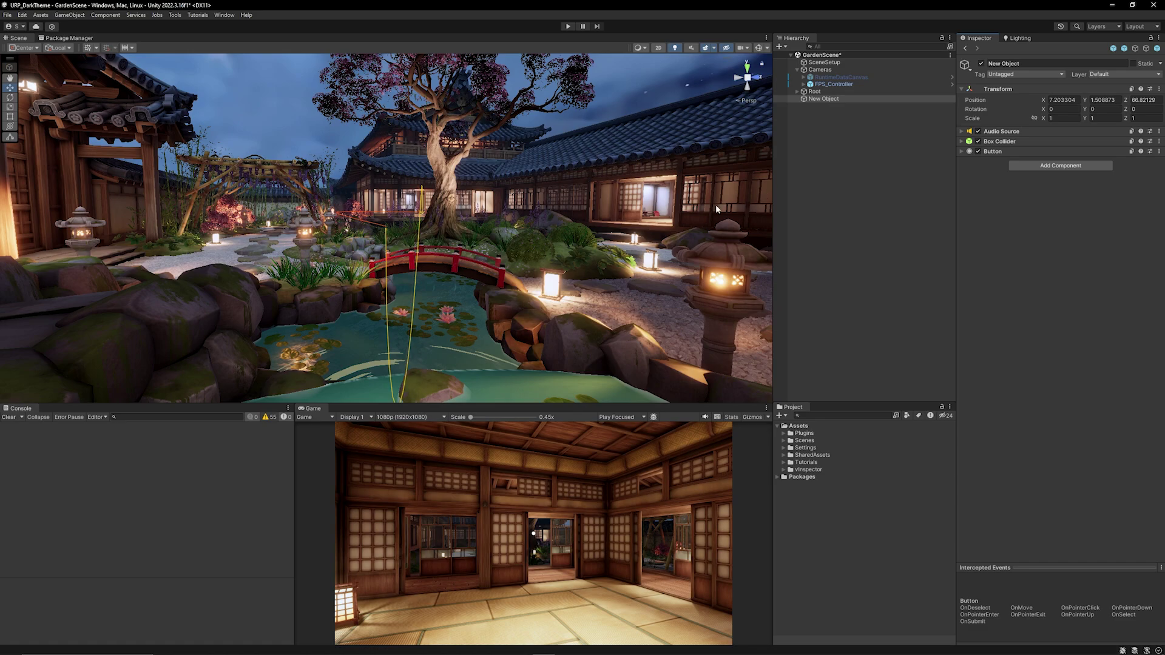
Step: Float Box Collider in its own window and keep editing Center Y while selecting Root and FPS_Controller
{"action": "left_click_drag", "start_coordinate": [1023, 141], "coordinate": [304, 147]}
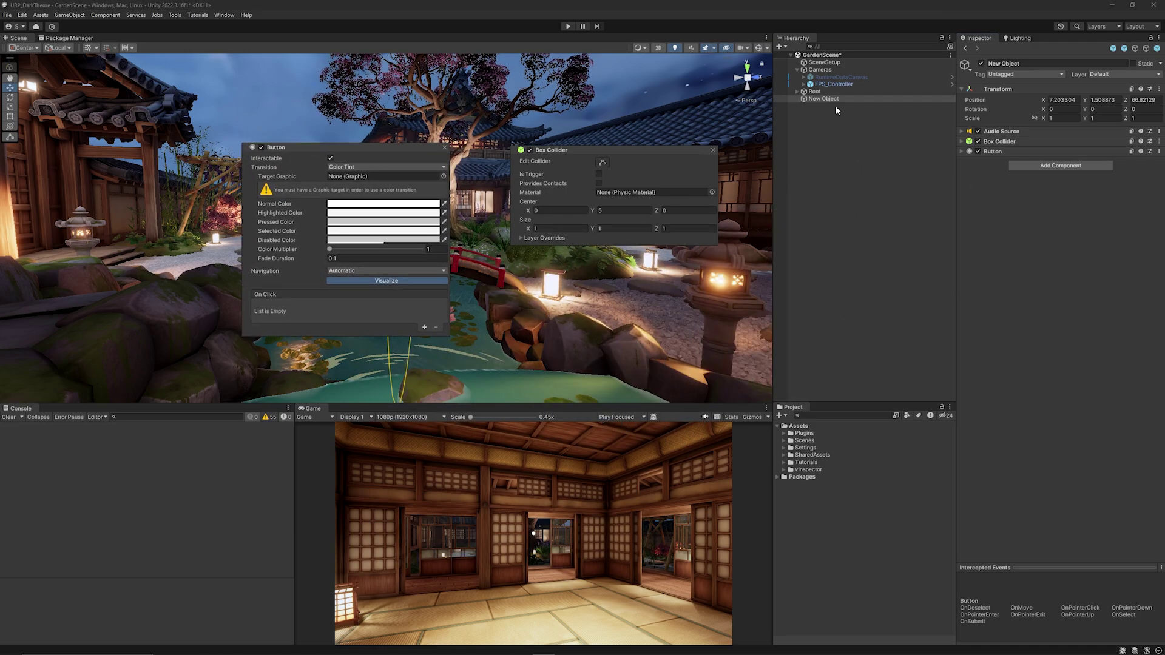
{"action": "left_click", "coordinate": [824, 92]}
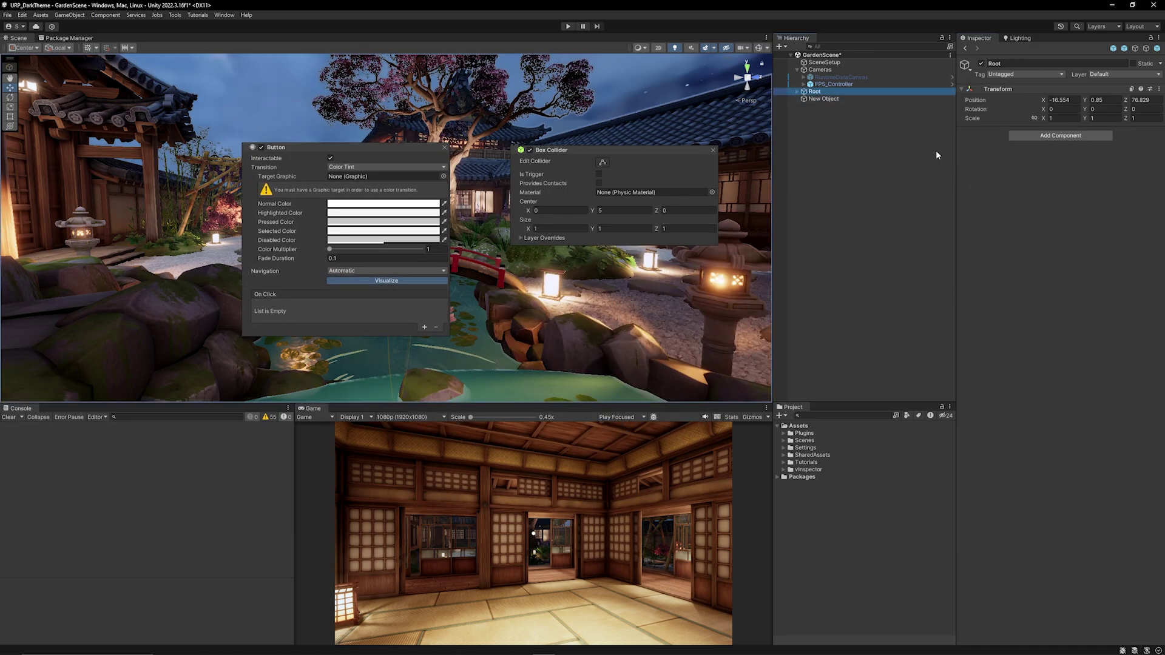
{"action": "left_click", "coordinate": [839, 84]}
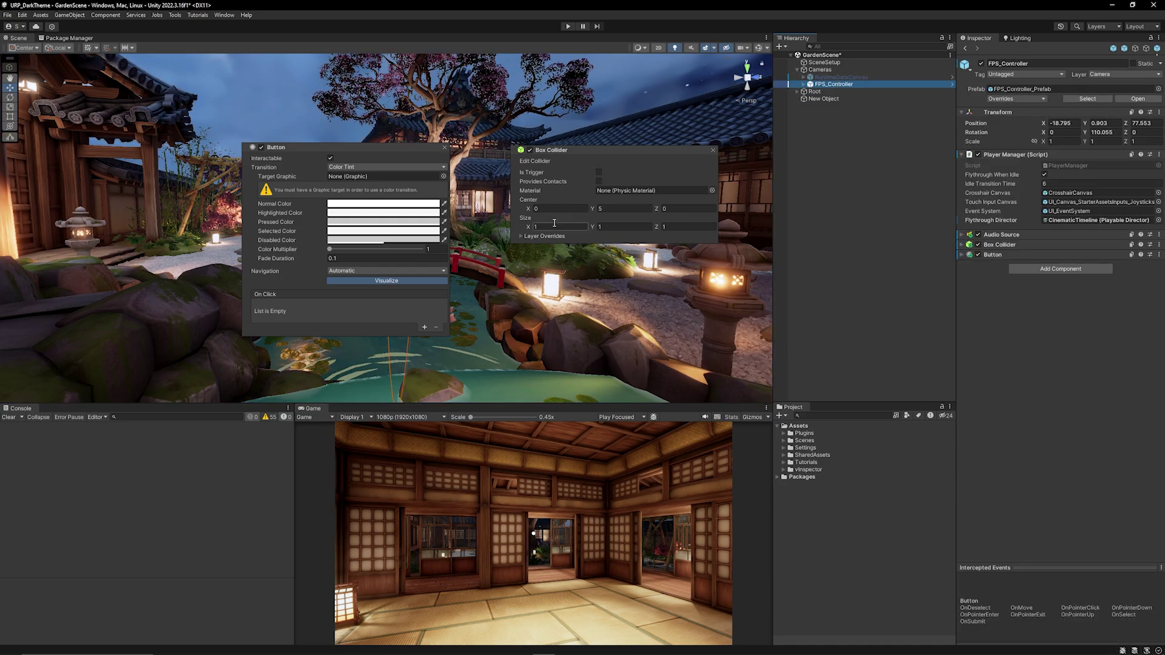
{"action": "left_click", "coordinate": [636, 210]}
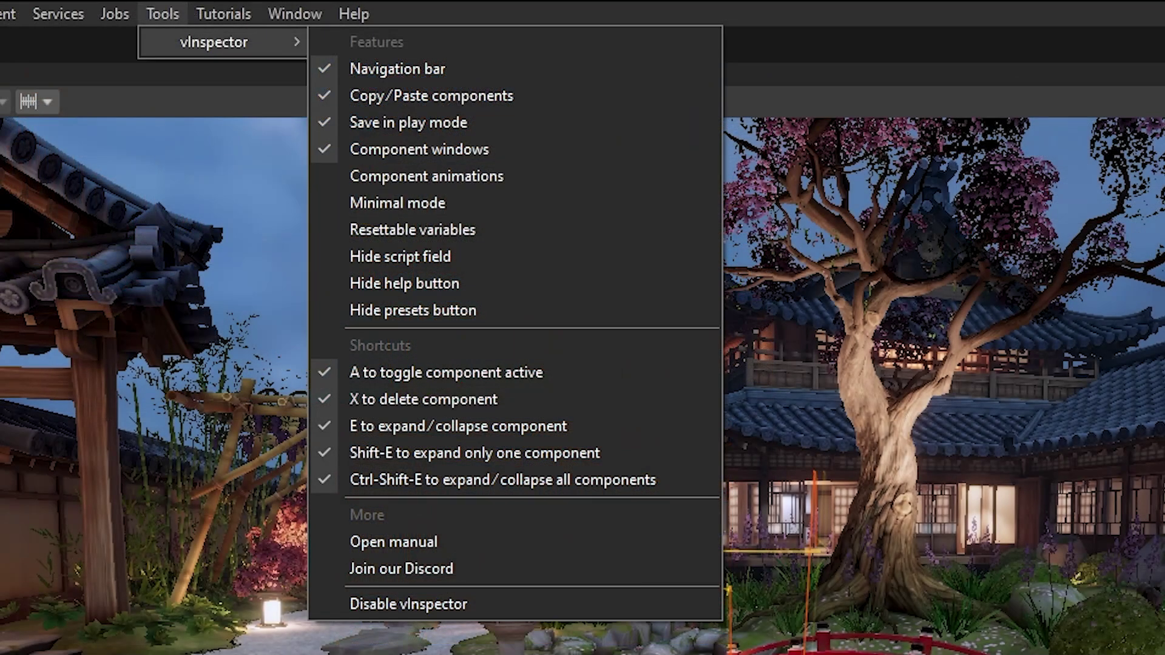
Step: Close the feature list and fold and unfold Player Manager (Script) repeatedly, ending expanded
{"action": "key", "text": "Escape"}
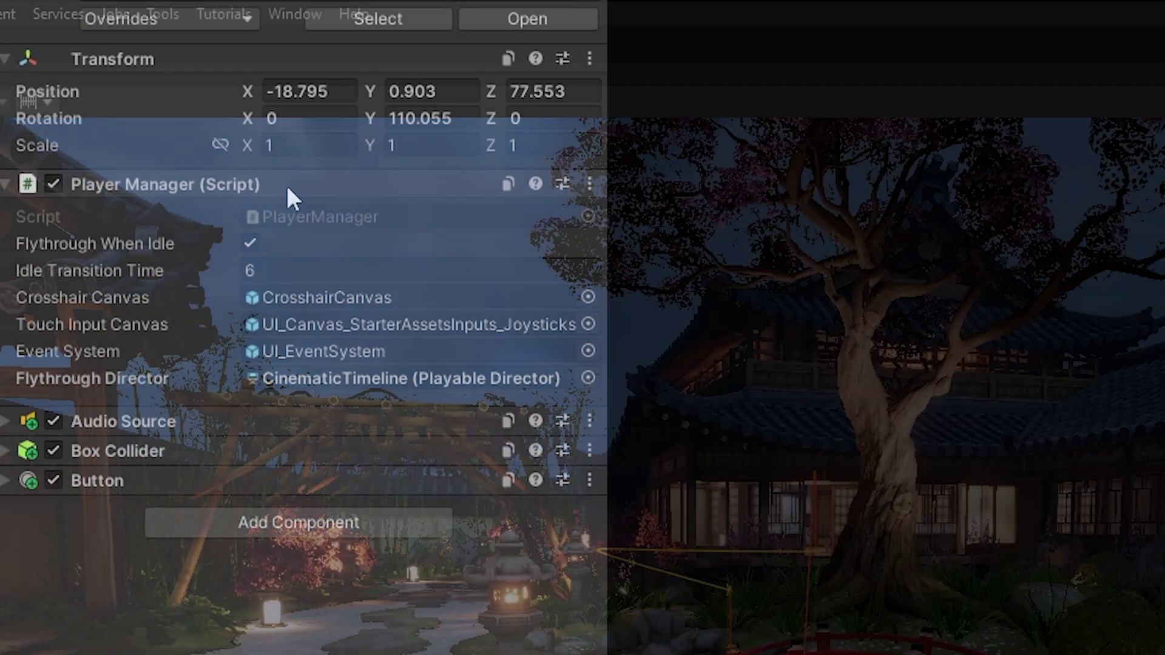
{"action": "left_click", "coordinate": [288, 189]}
{"action": "left_click", "coordinate": [288, 188]}
{"action": "left_click", "coordinate": [288, 188]}
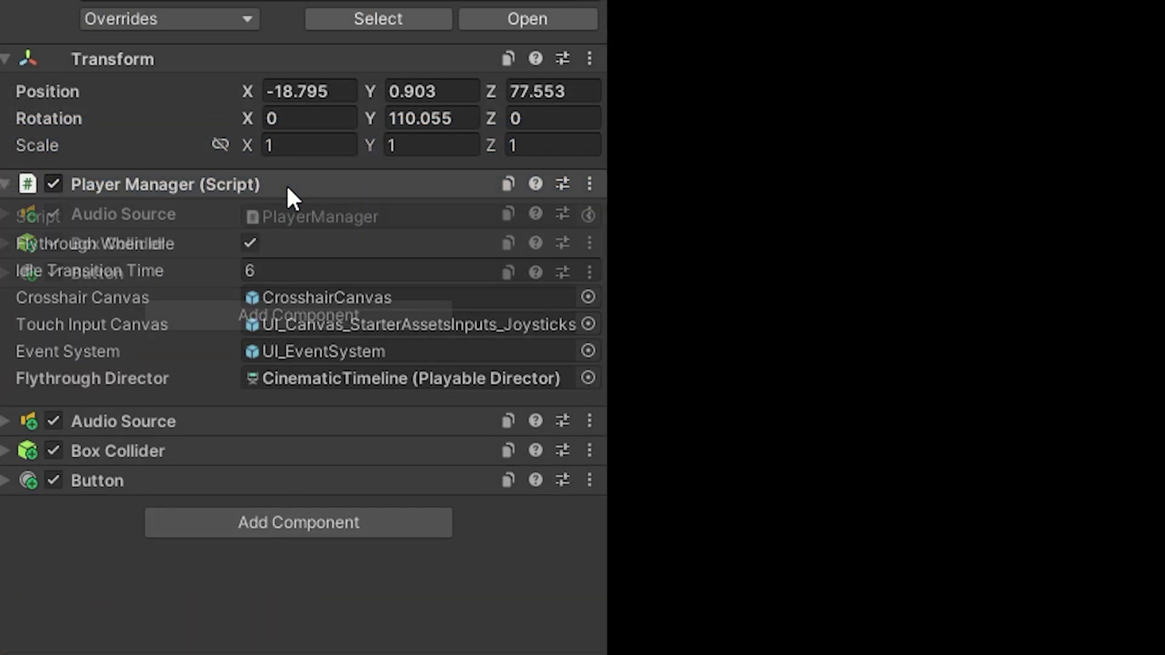
{"action": "left_click", "coordinate": [288, 189]}
{"action": "left_click", "coordinate": [287, 188]}
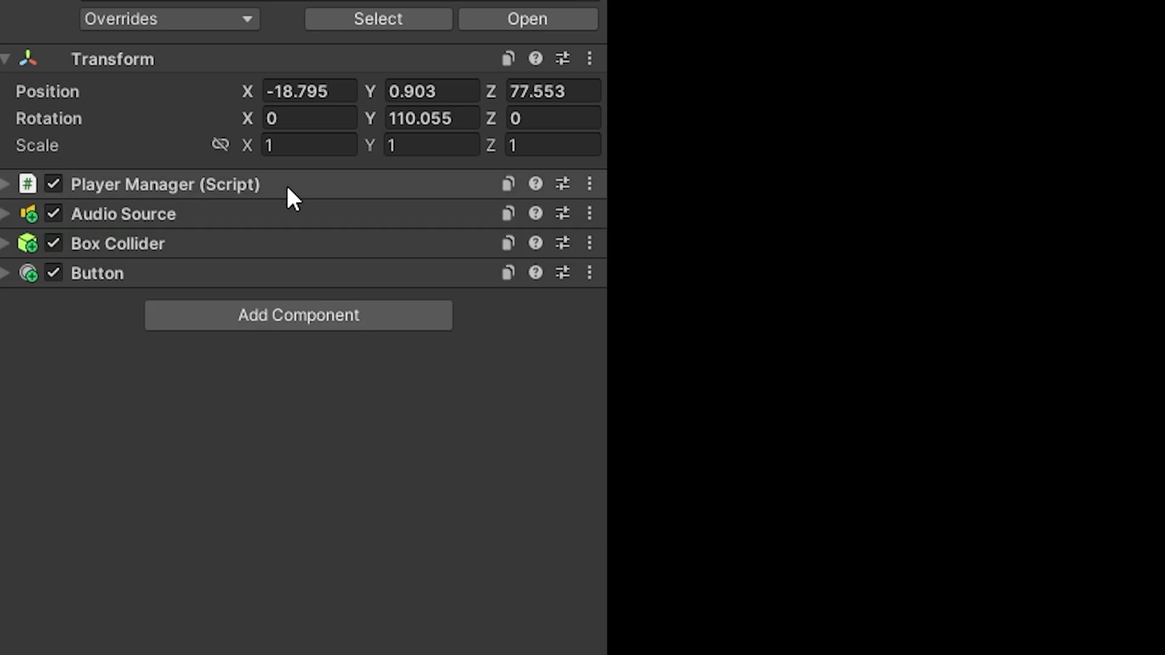
{"action": "left_click", "coordinate": [288, 188]}
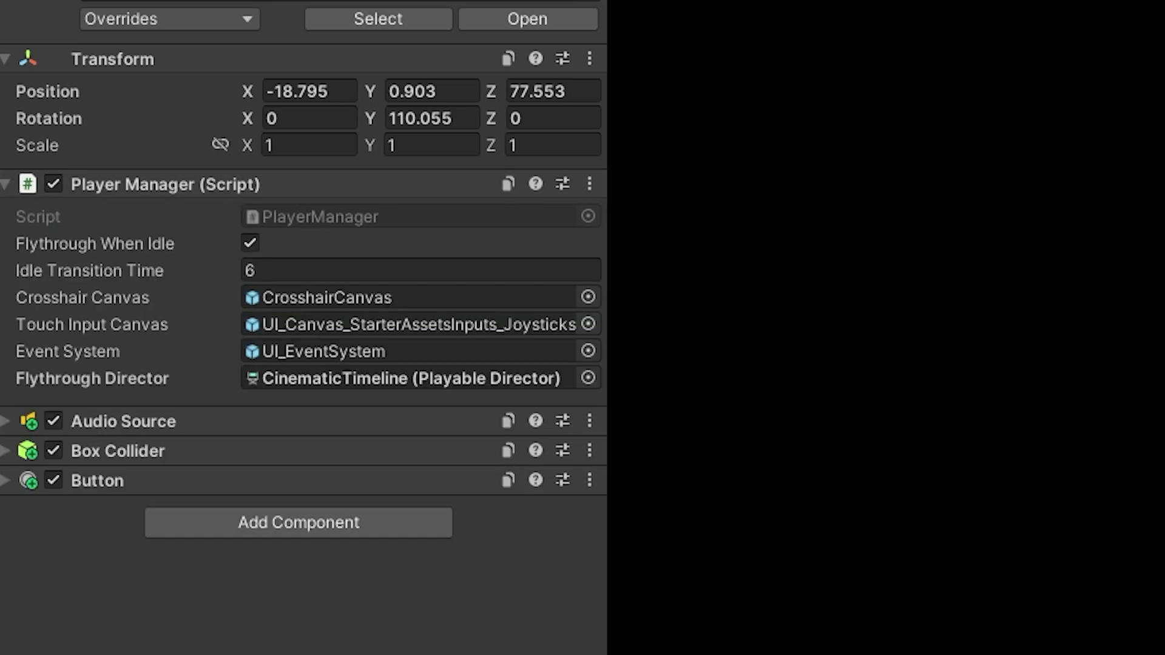
{"action": "left_click", "coordinate": [286, 183]}
{"action": "left_click", "coordinate": [286, 183]}
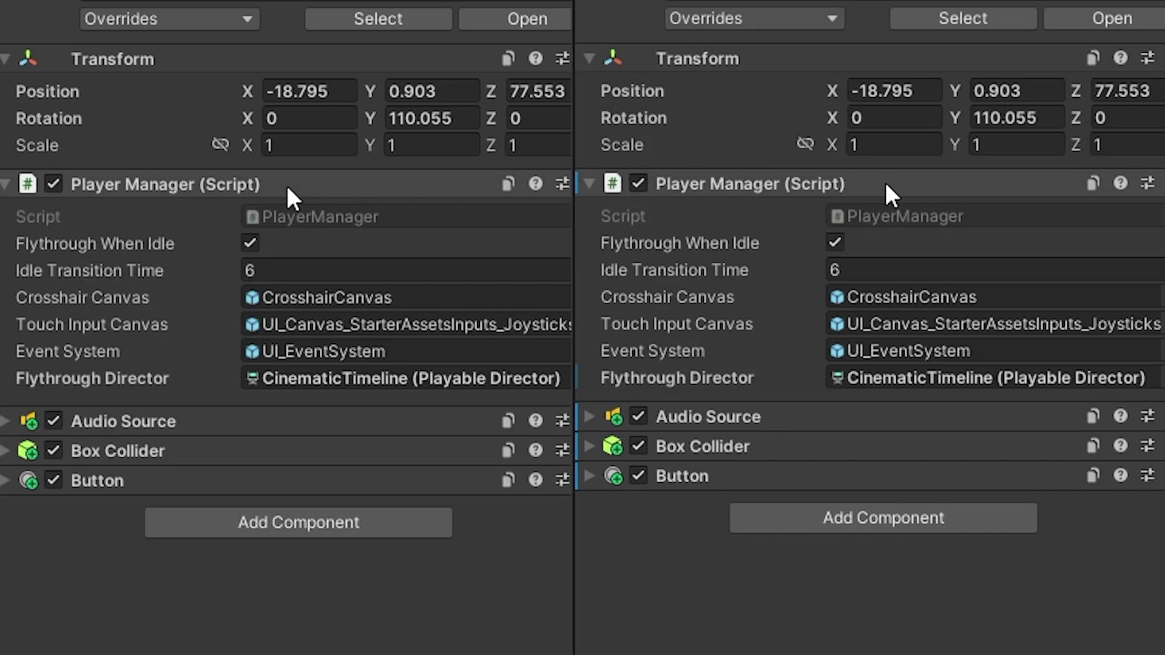
{"action": "left_click", "coordinate": [287, 187]}
{"action": "left_click", "coordinate": [287, 187]}
{"action": "left_click", "coordinate": [287, 187]}
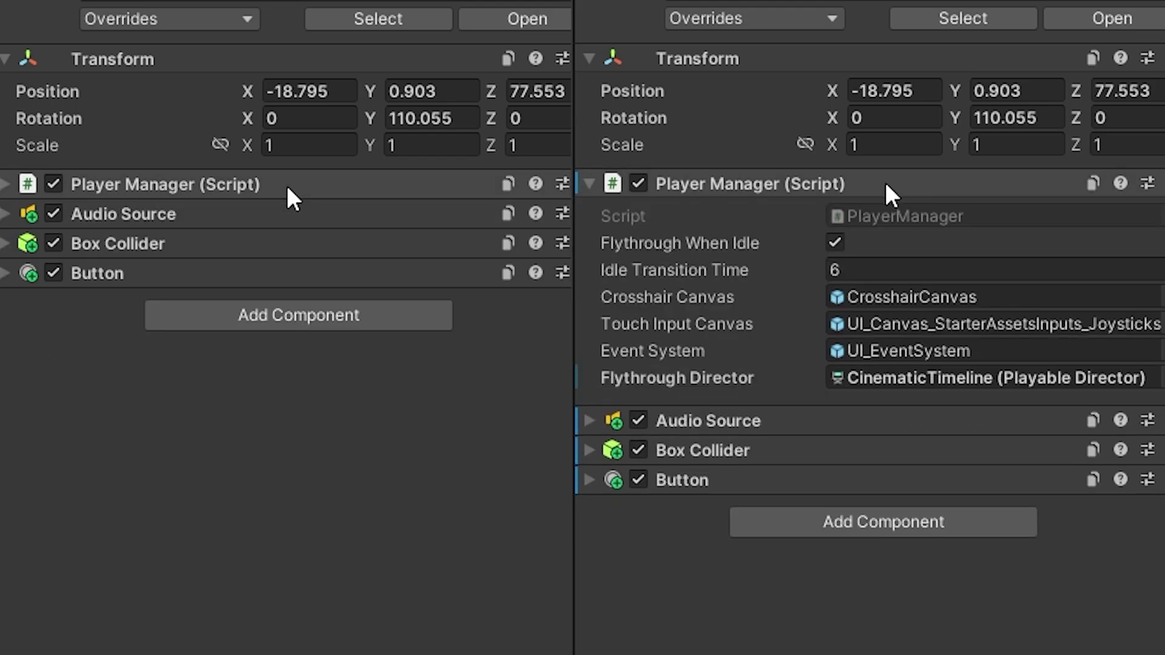
{"action": "left_click", "coordinate": [287, 187]}
{"action": "left_click", "coordinate": [287, 187]}
{"action": "left_click", "coordinate": [287, 187]}
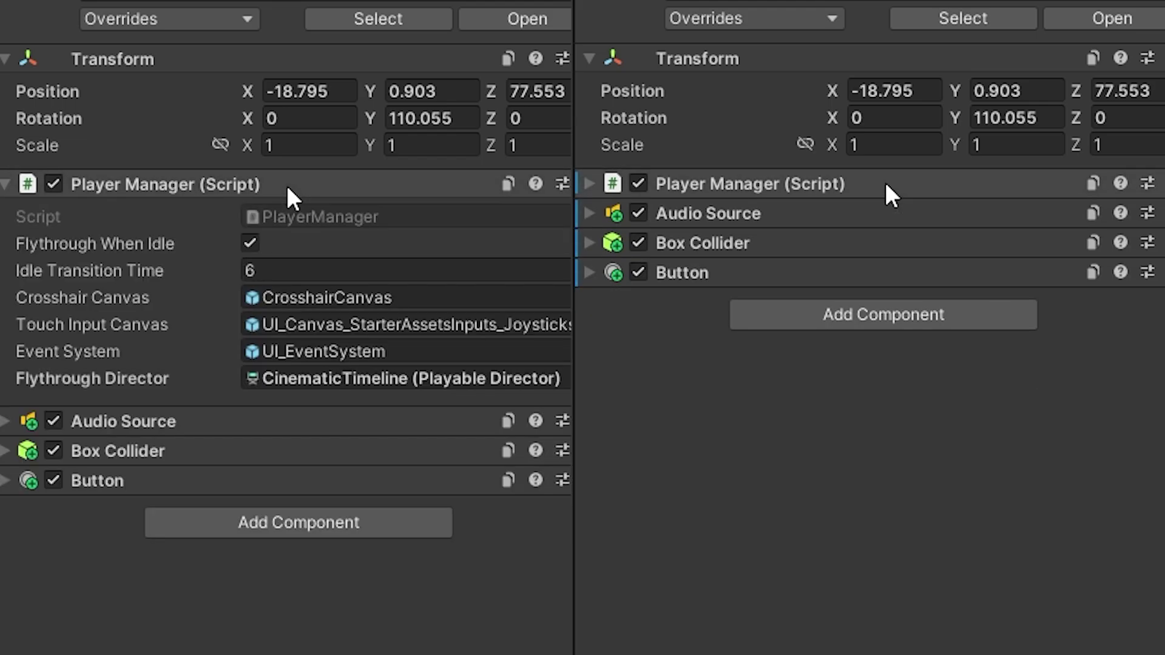
{"action": "left_click", "coordinate": [286, 184]}
{"action": "left_click", "coordinate": [286, 183]}
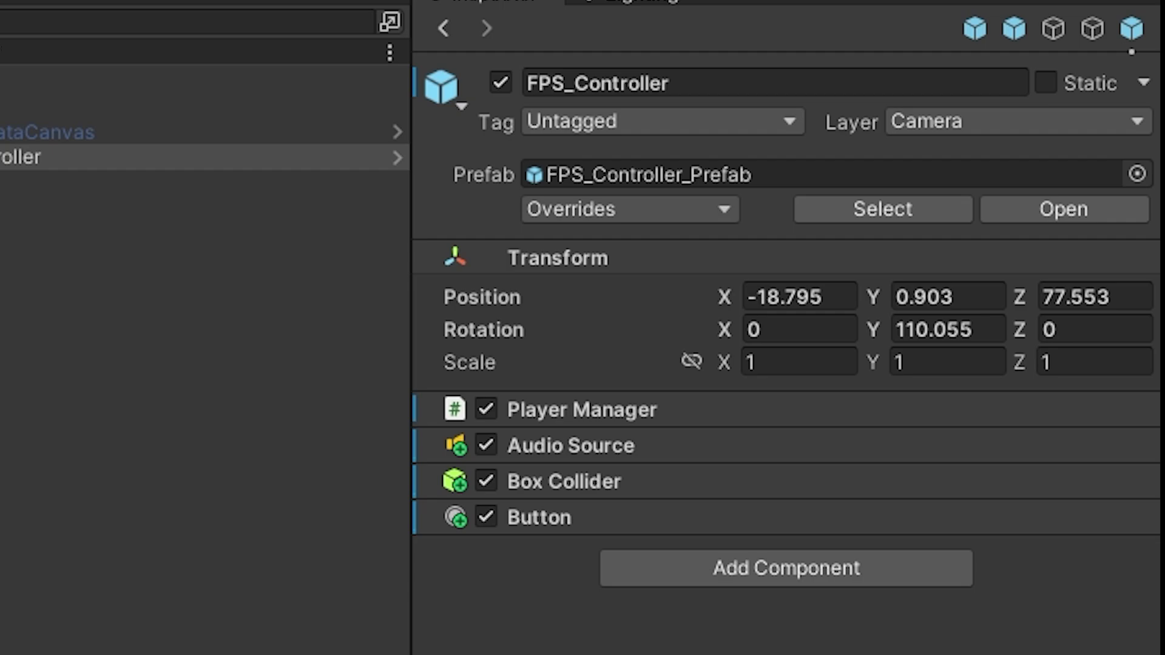
Step: Reveal the icons on FPS_Controller's component headers in the minimal Inspector layout
{"action": "mouse_move", "coordinate": [896, 495]}
{"action": "mouse_move", "coordinate": [752, 413]}
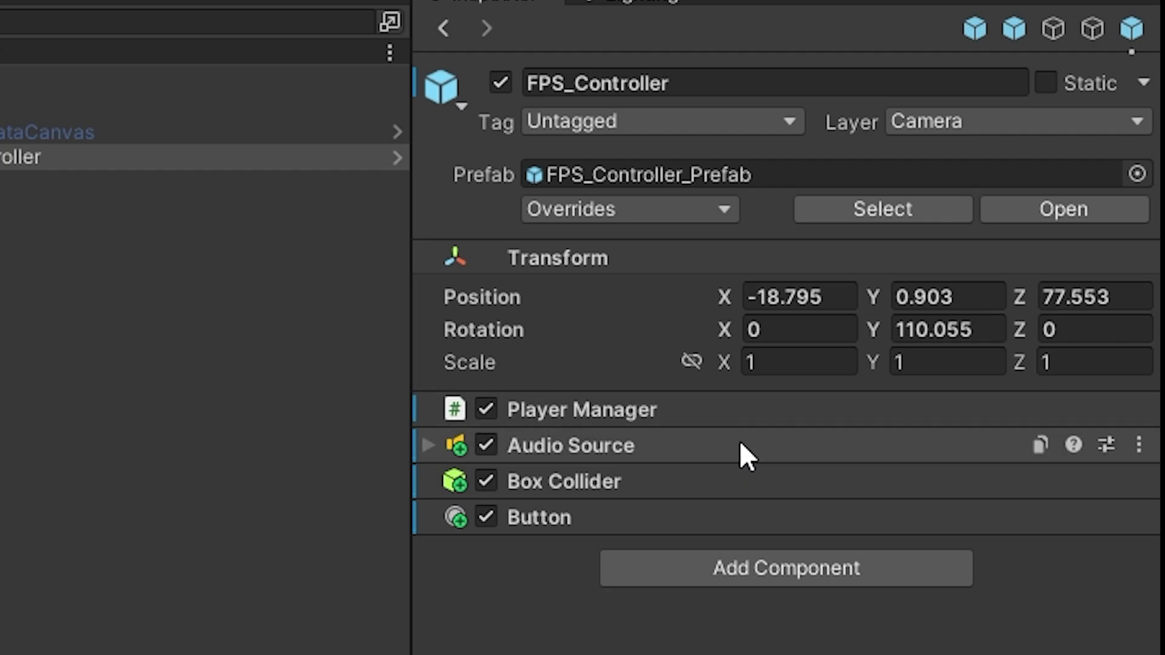
{"action": "mouse_move", "coordinate": [724, 483]}
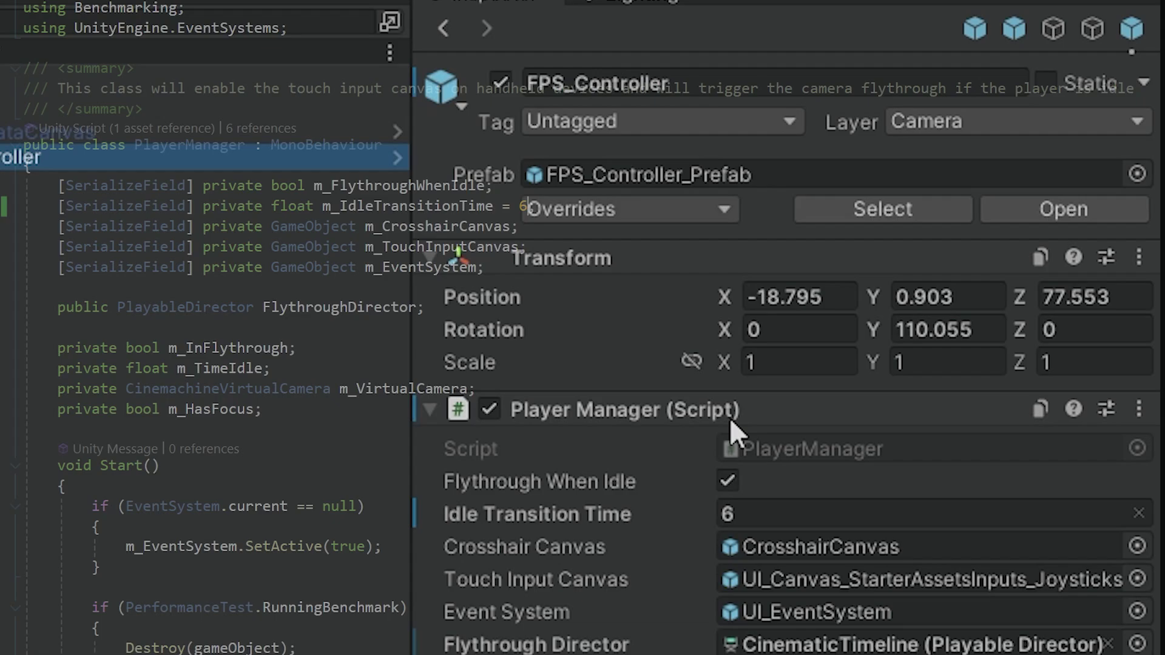
Step: Enter 555555 for Idle Transition Time, then reset it to its default of 6
{"action": "left_click", "coordinate": [809, 523]}
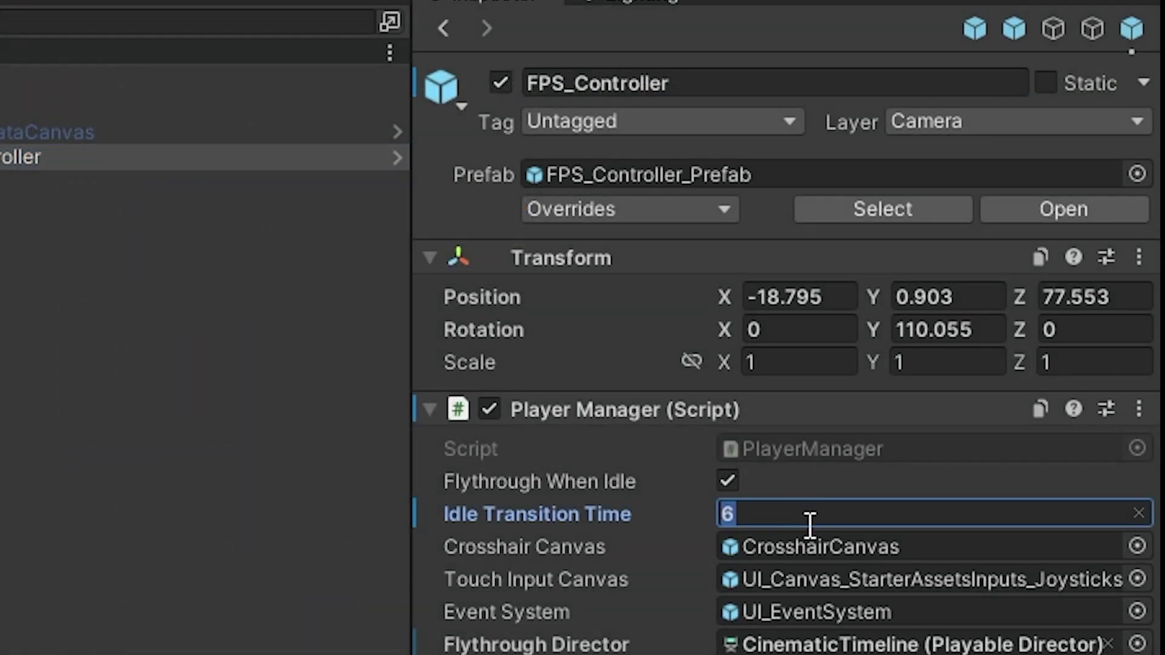
{"action": "type", "text": "555555"}
{"action": "key", "text": "Return"}
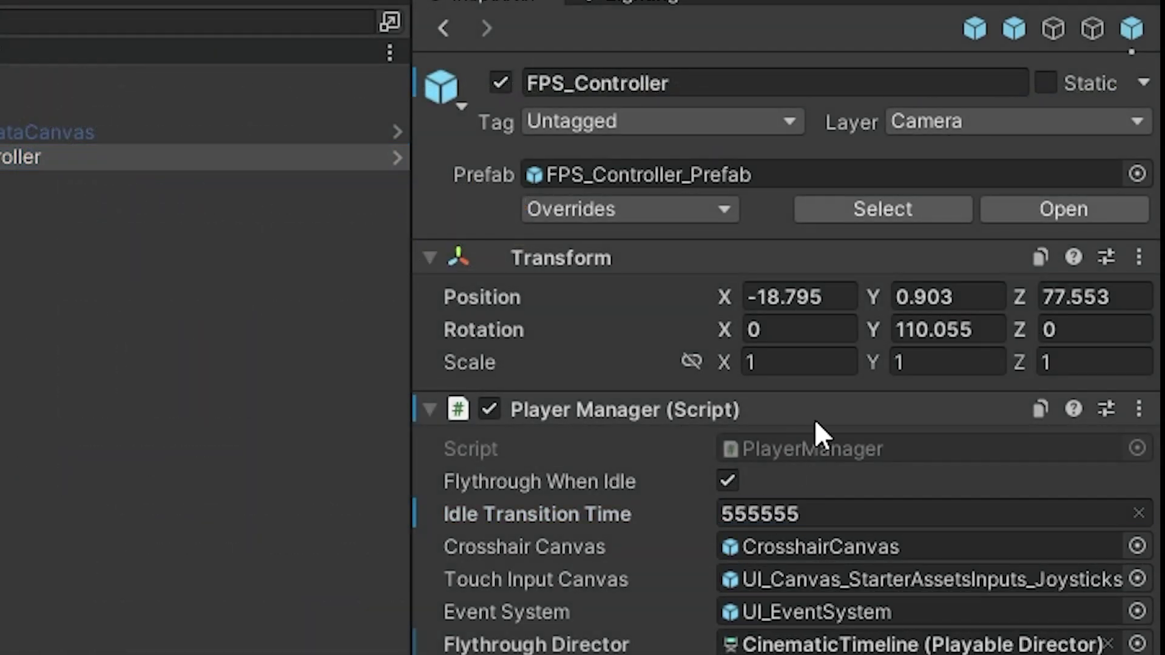
{"action": "left_click", "coordinate": [1141, 512]}
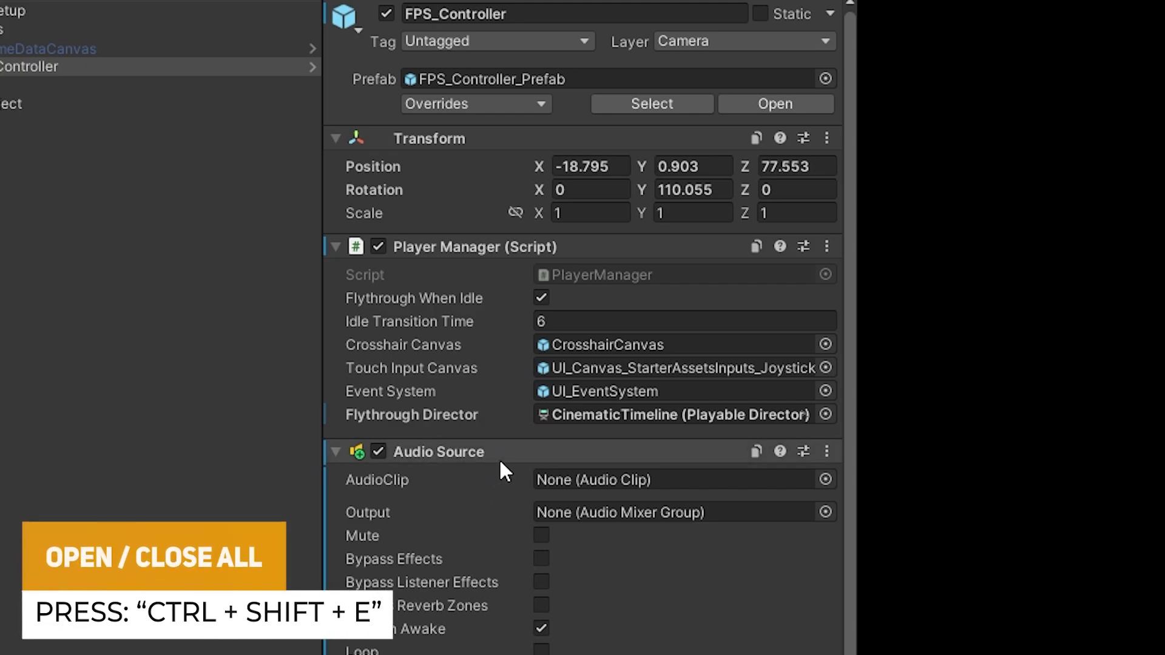
Step: Collapse all components, then expand and collapse Player Manager and Audio Source individually with E
{"action": "key", "text": "ctrl+shift+e"}
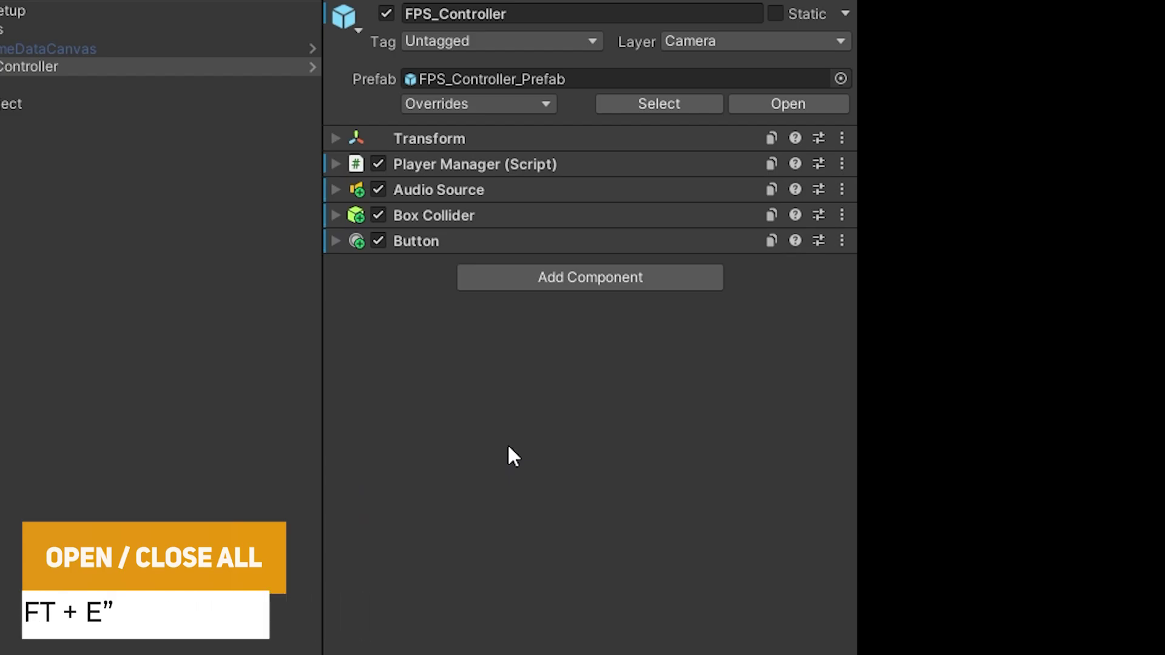
{"action": "key", "text": "e"}
{"action": "key", "text": "e"}
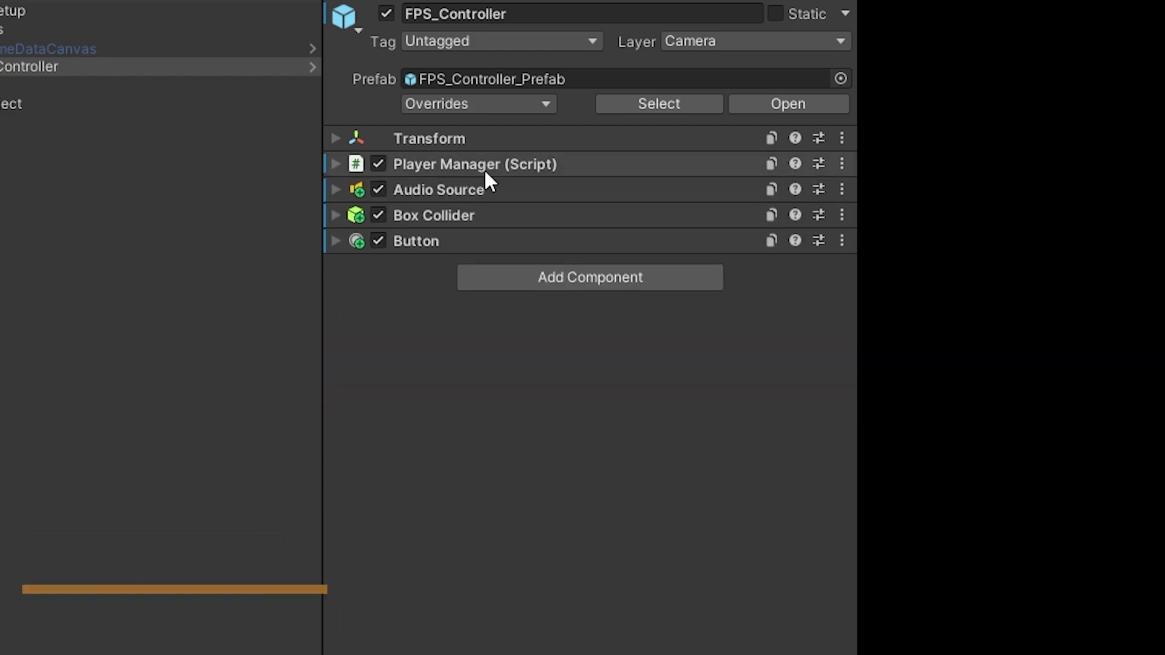
{"action": "key", "text": "e"}
{"action": "key", "text": "e"}
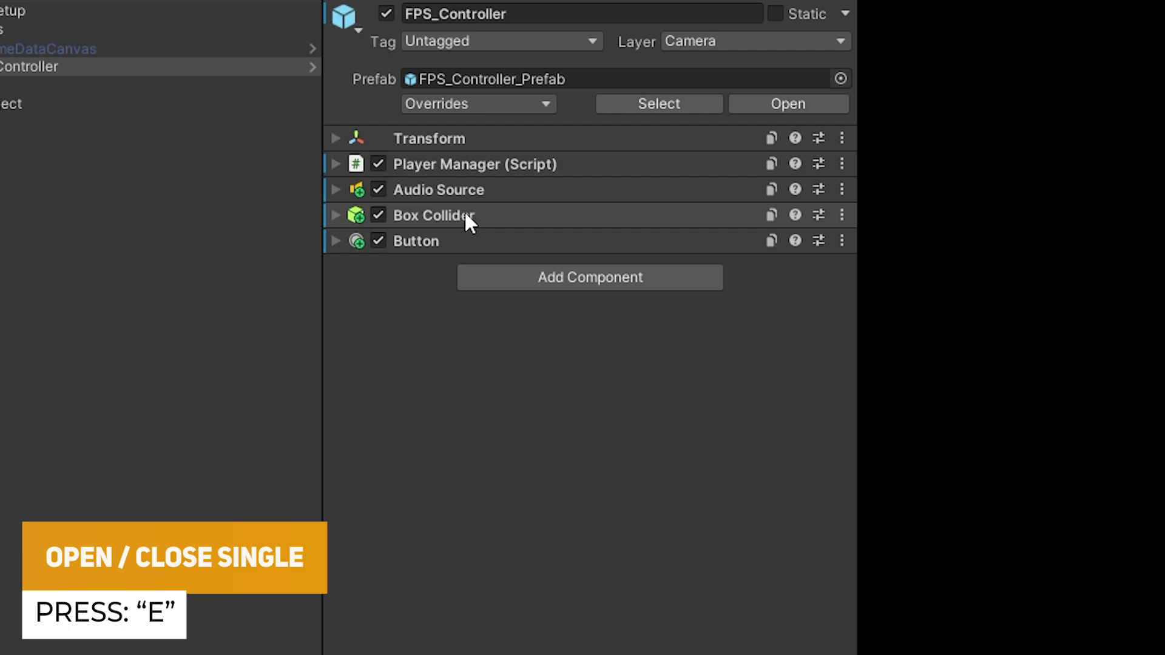
{"action": "key", "text": "e"}
{"action": "key", "text": "e"}
{"action": "key", "text": "e"}
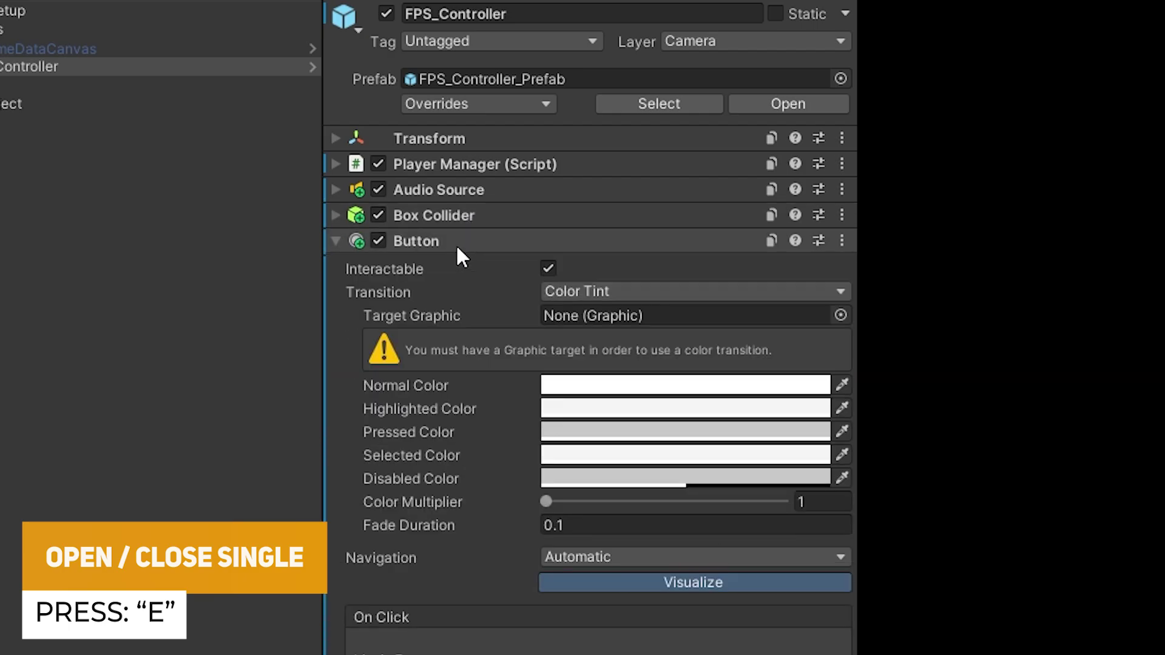
{"action": "key", "text": "e"}
{"action": "key", "text": "e"}
{"action": "key", "text": "e"}
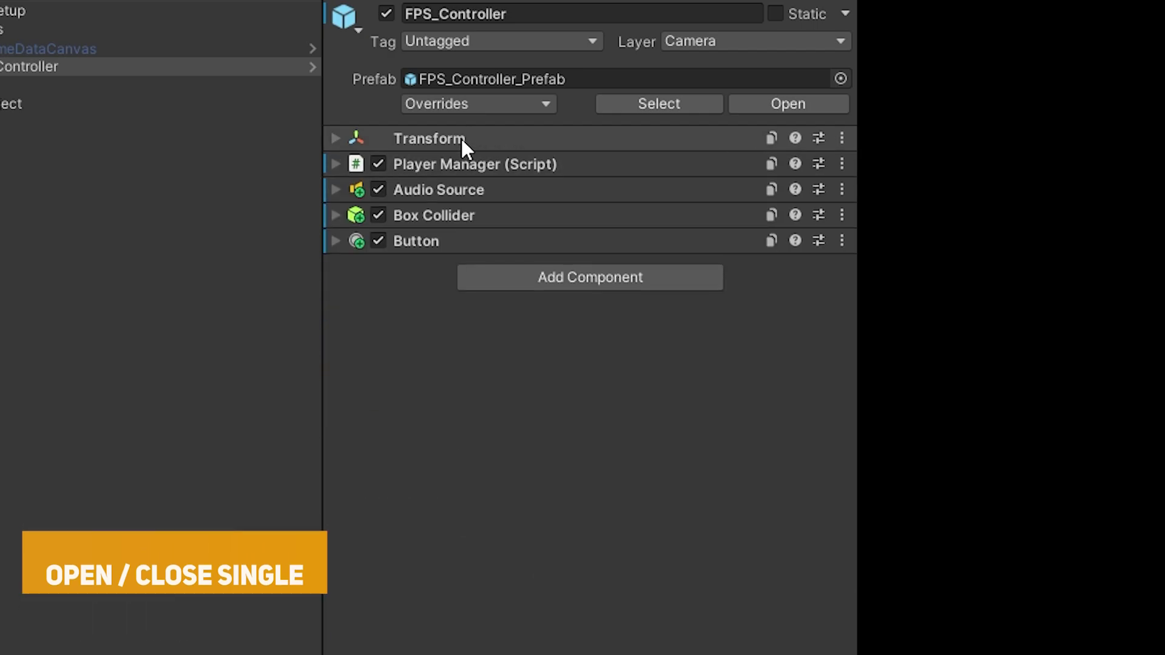
{"action": "key", "text": "e"}
{"action": "key", "text": "e"}
{"action": "key", "text": "e"}
{"action": "key", "text": "e"}
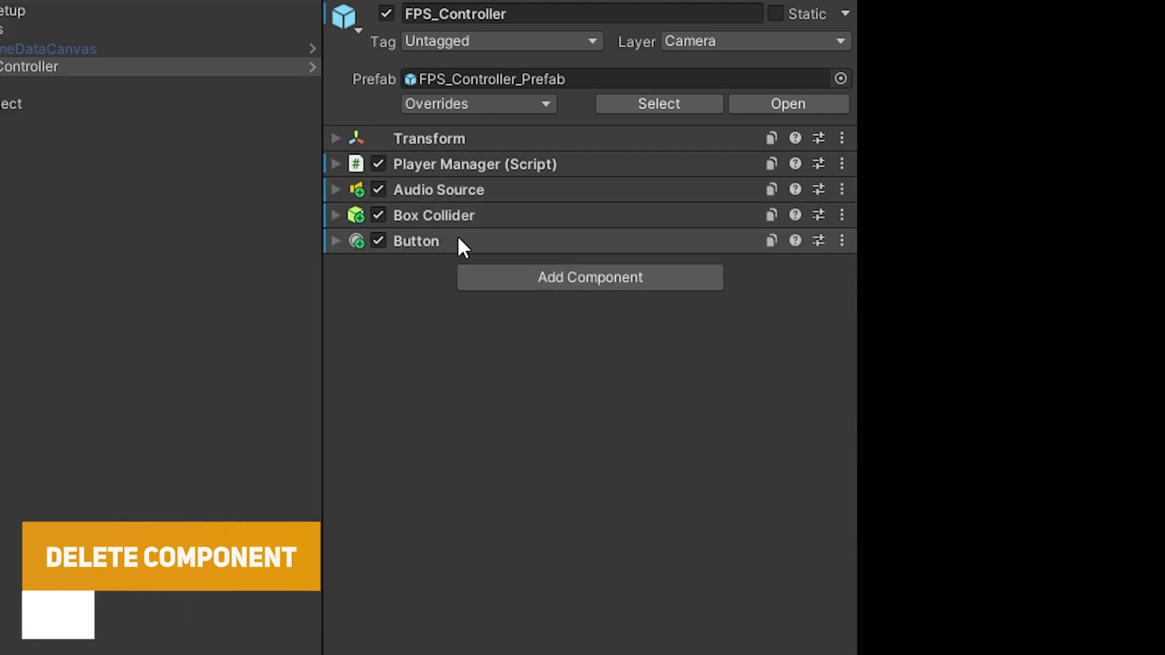
Step: Delete the Button component with X and toggle Box Collider and Audio Source with A
{"action": "key", "text": "x"}
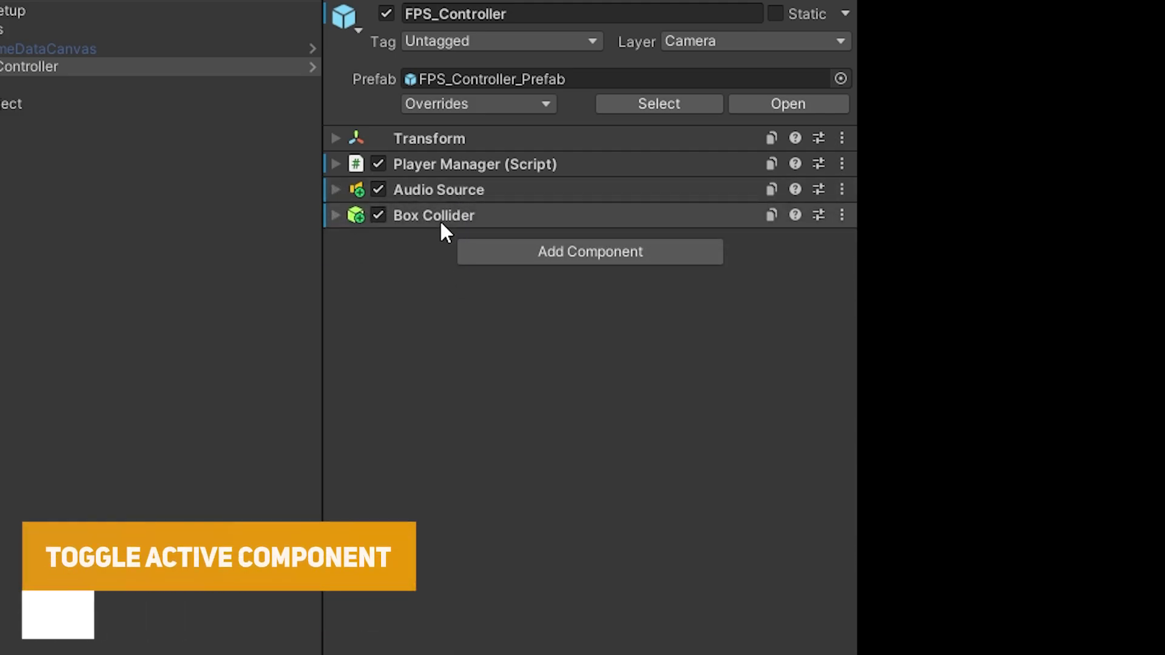
{"action": "key", "text": "a"}
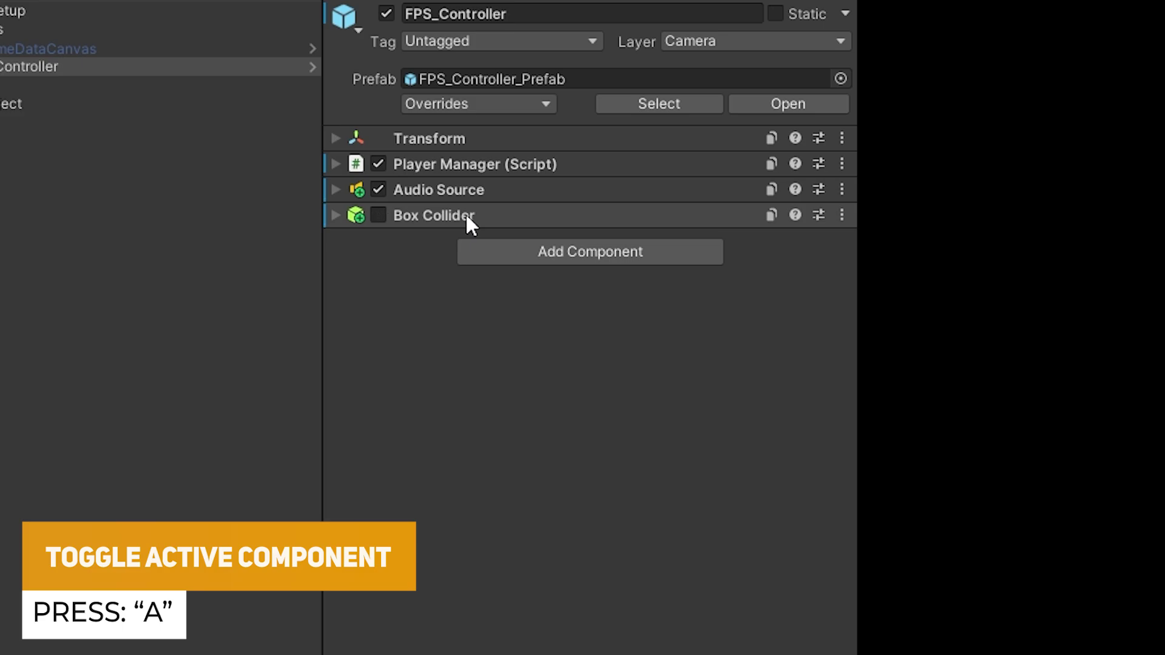
{"action": "key", "text": "a"}
{"action": "key", "text": "a"}
{"action": "key", "text": "a"}
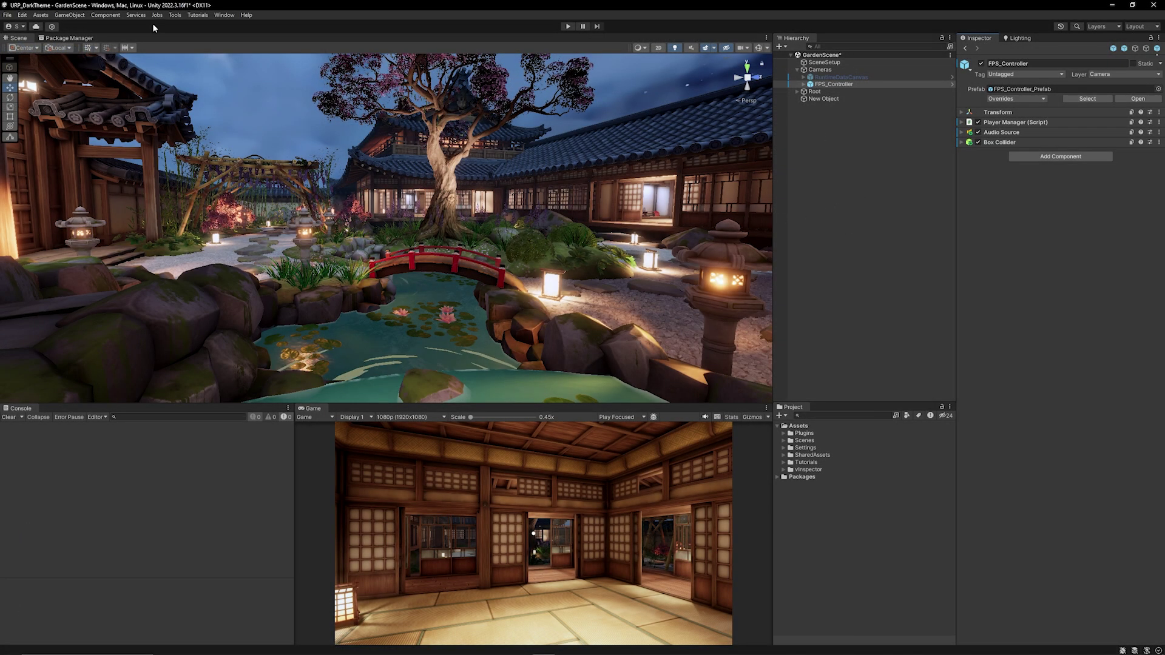
Step: Show the Tools > vInspector submenu of feature and shortcut toggles
{"action": "left_click", "coordinate": [175, 14]}
{"action": "mouse_move", "coordinate": [191, 27]}
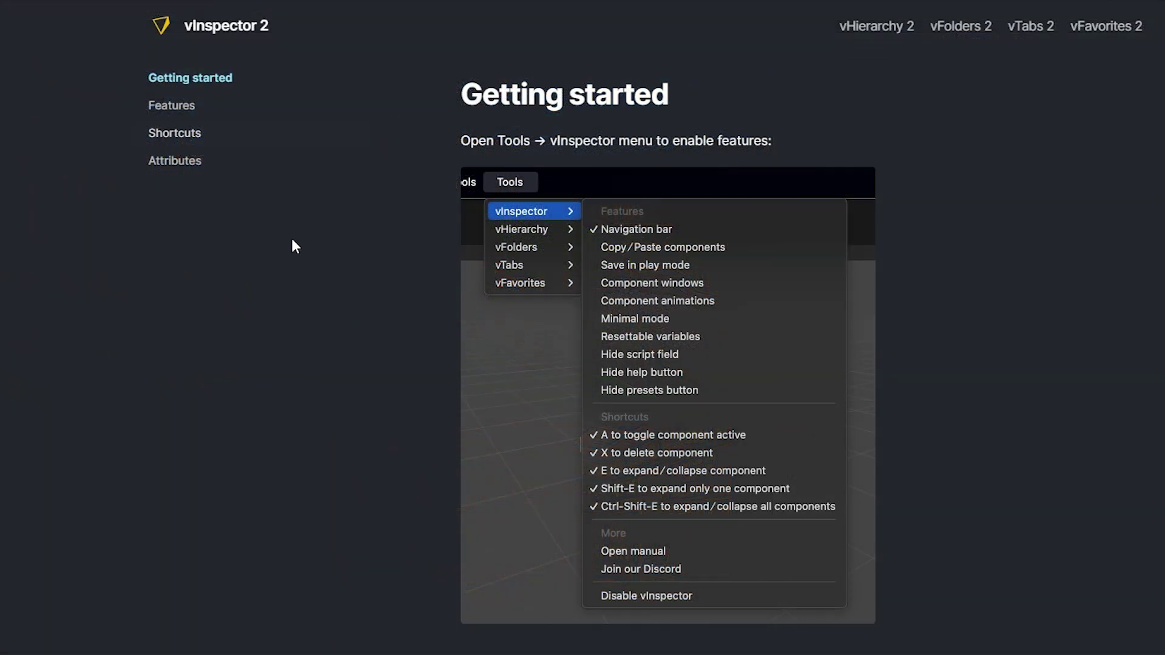
Step: Go through the manual's Features, Shortcuts and Attributes pages down to the button examples
{"action": "left_click", "coordinate": [190, 105]}
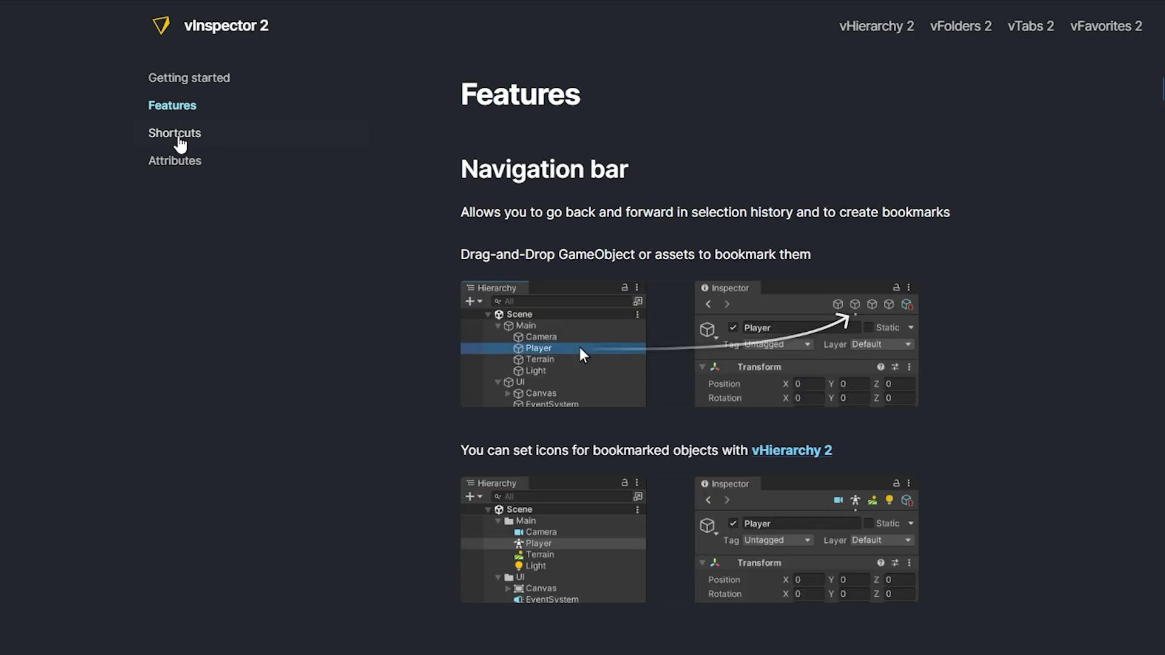
{"action": "left_click", "coordinate": [180, 134]}
{"action": "left_click", "coordinate": [192, 161]}
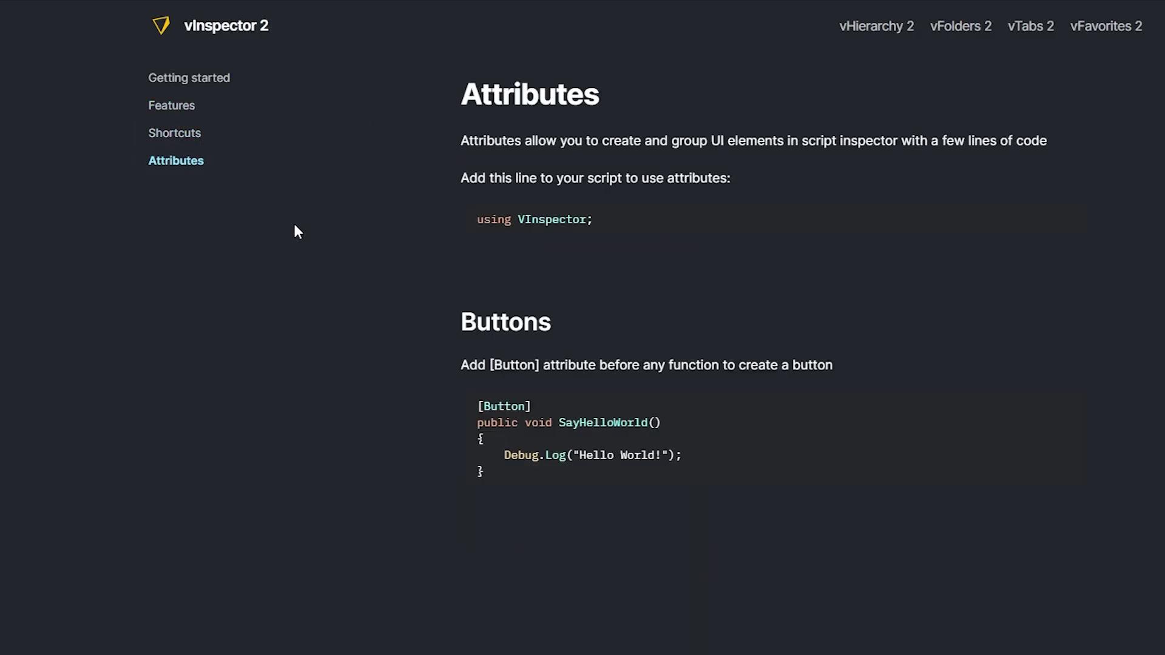
{"action": "scroll", "coordinate": [596, 262], "scroll_direction": "down", "scroll_amount": 5}
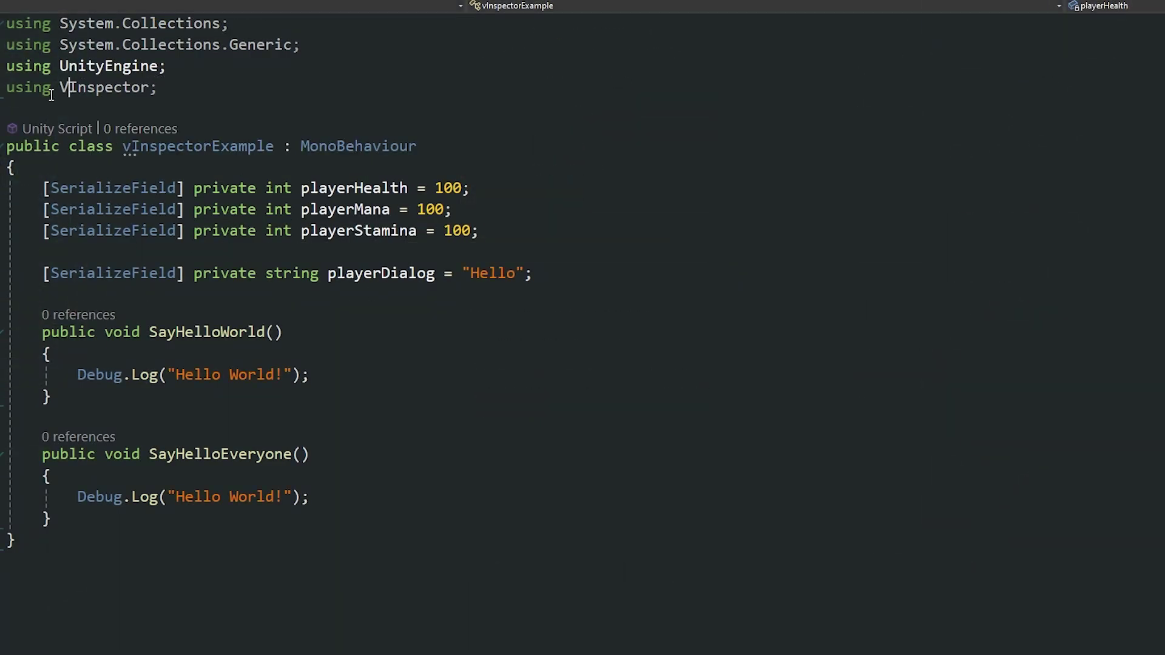
Step: Dismiss the using VInspector directive hint and add a [Button] attribute on a new line
{"action": "double_click", "coordinate": [90, 89]}
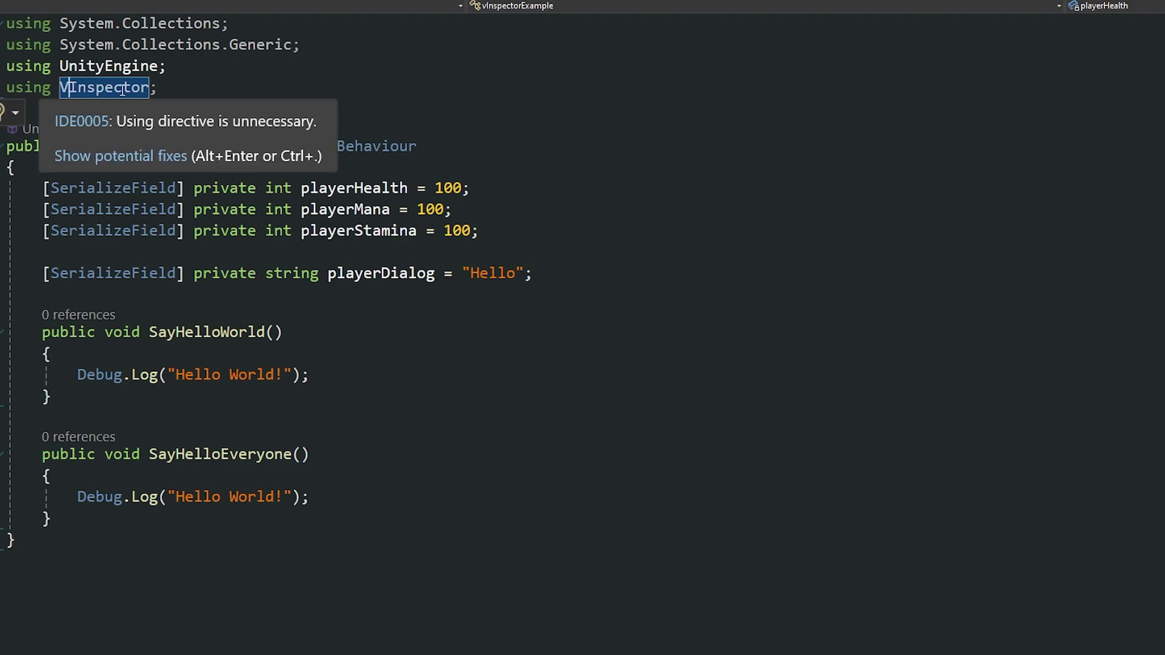
{"action": "left_click", "coordinate": [159, 89]}
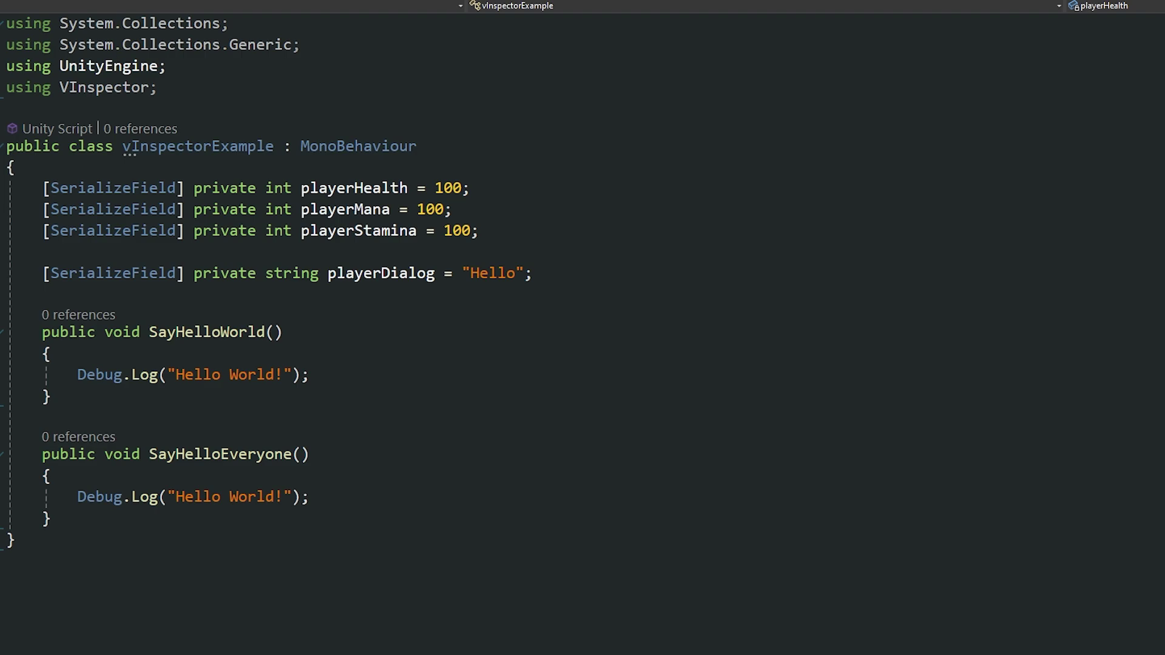
{"action": "left_click", "coordinate": [49, 294]}
{"action": "key", "text": "Return"}
{"action": "type", "text": "["}
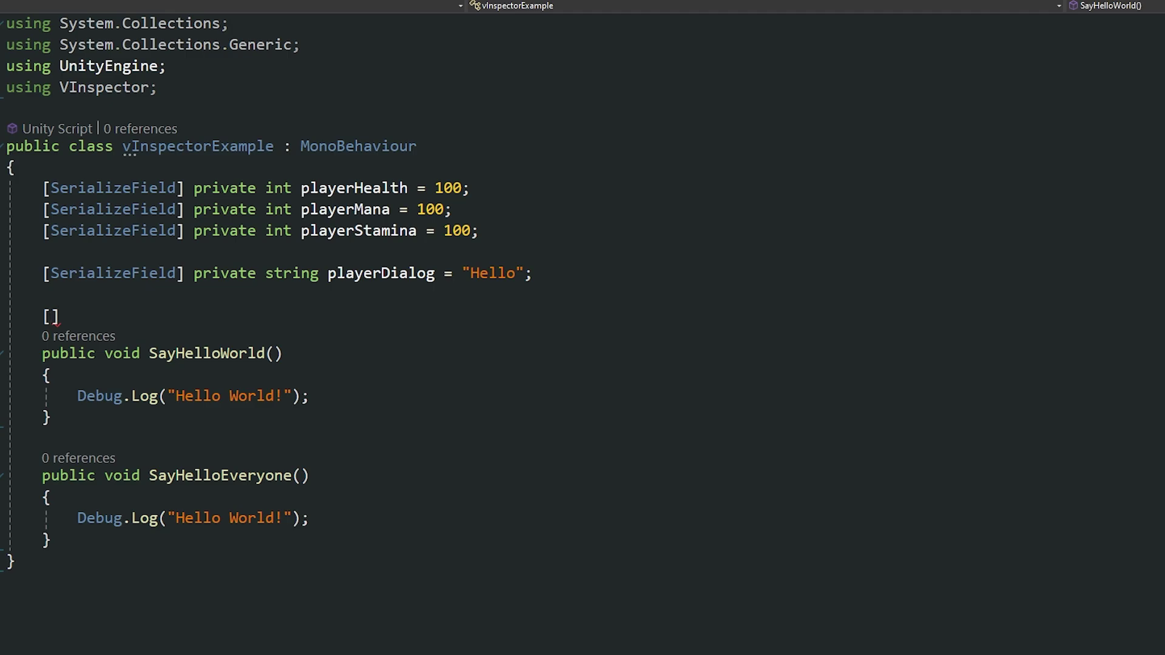
{"action": "type", "text": "Button"}
{"action": "key", "text": "Tab"}
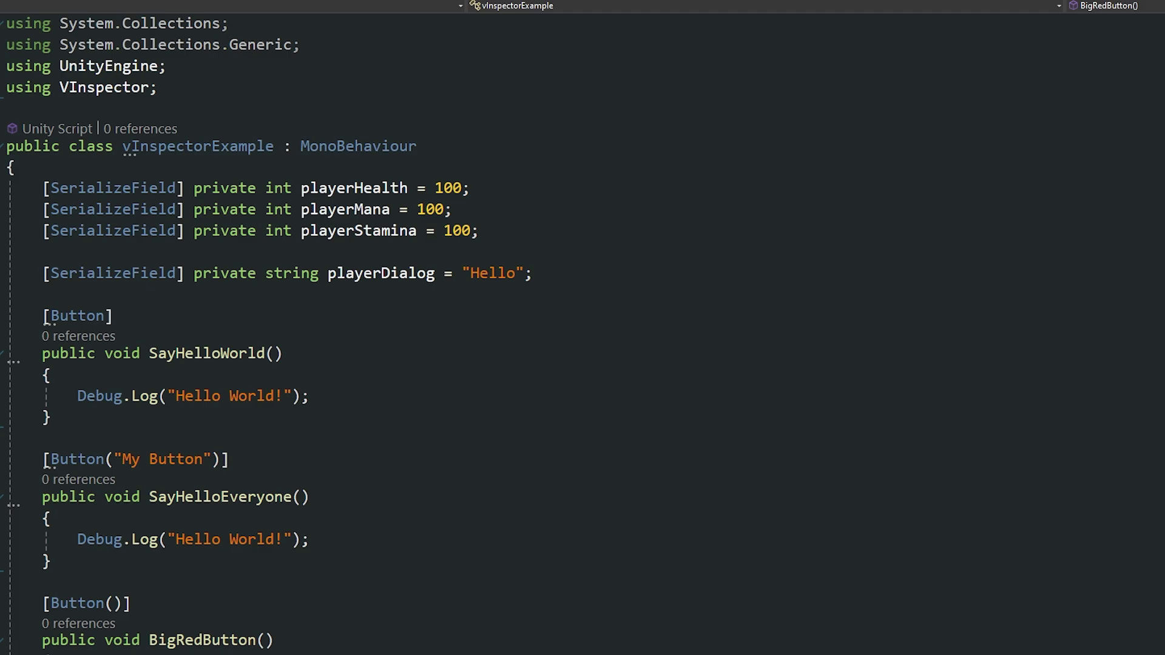
Step: Give BigRedButton the attribute [Button(size = 50, color = "red")], fixing the 500 typo
{"action": "type", "text": "size = 5"}
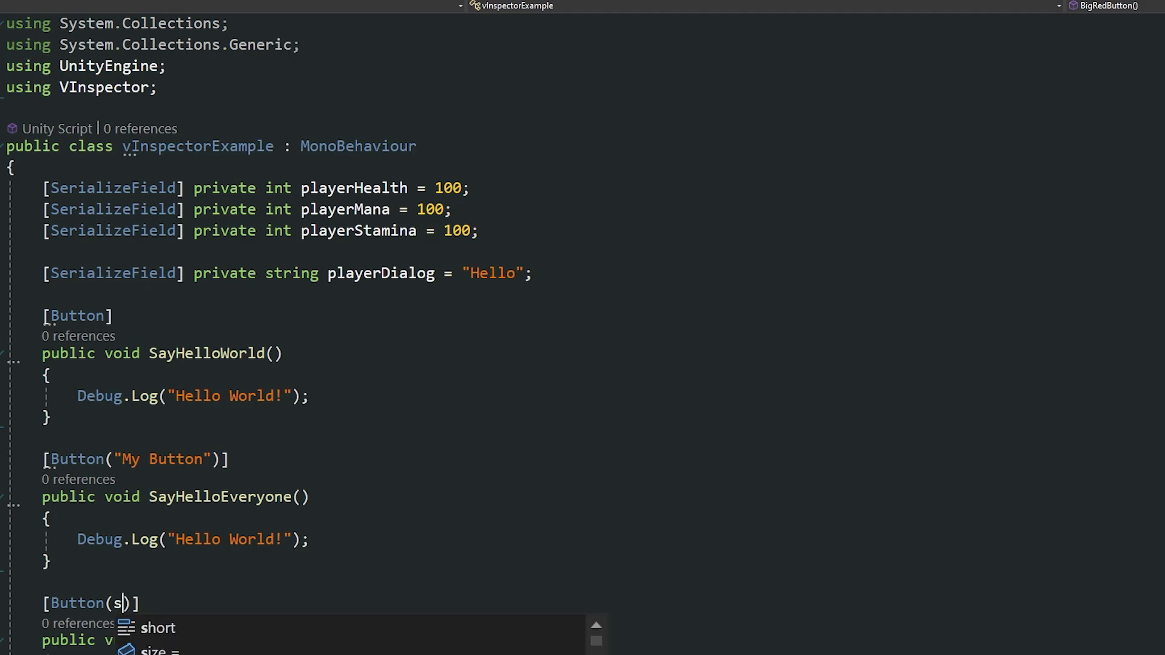
{"action": "type", "text": "00"}
{"action": "key", "text": "BackSpace"}
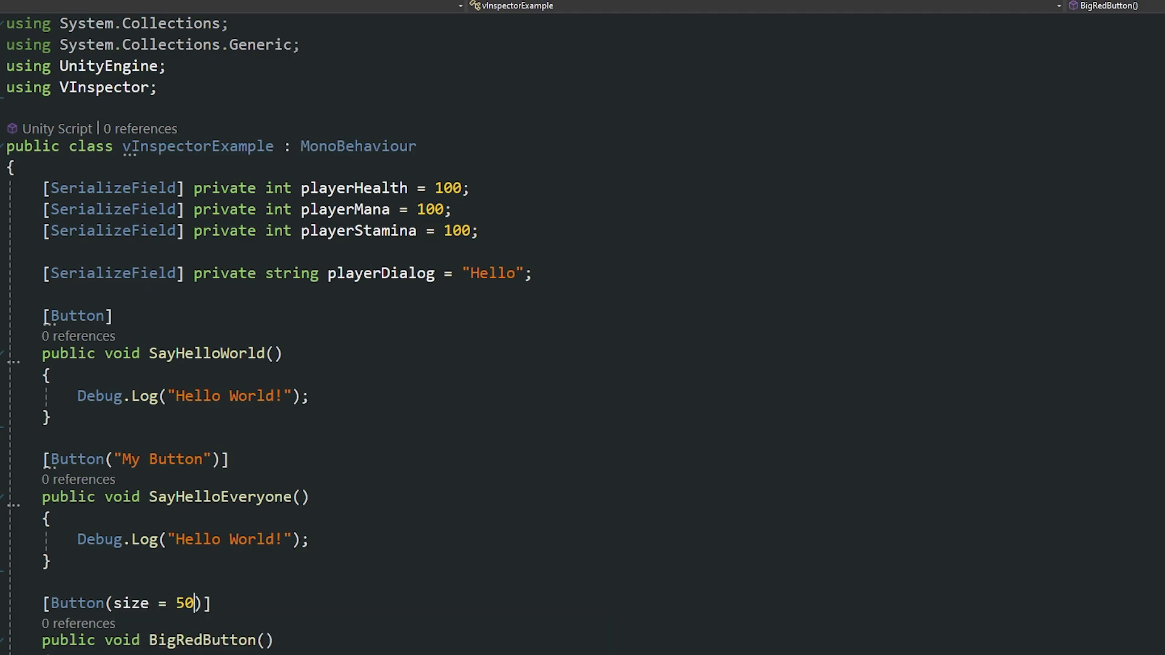
{"action": "type", "text": ", color = "}
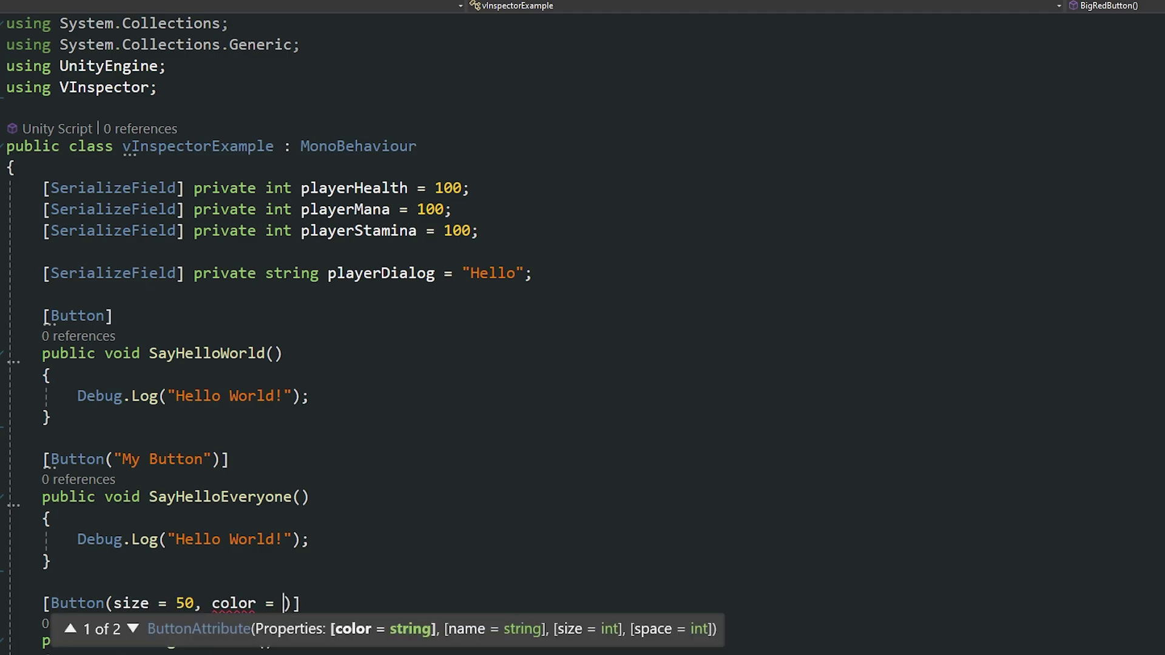
{"action": "type", "text": "\"red"}
{"action": "left_click", "coordinate": [481, 521]}
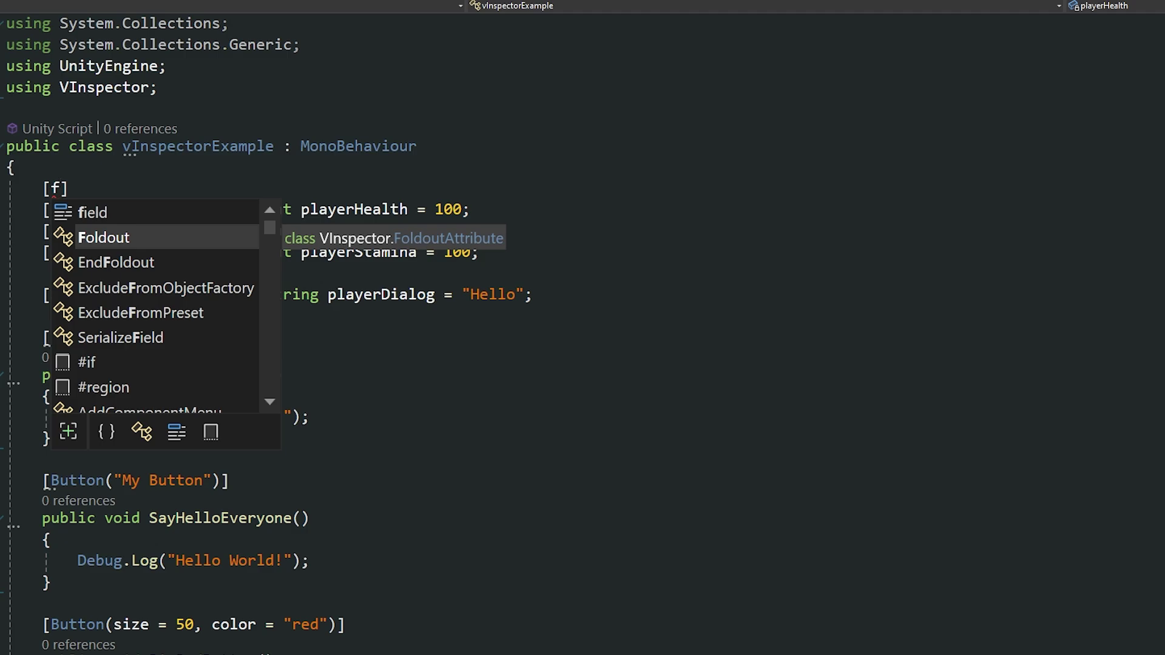
Step: Group the int fields under a [Foldout("Floats")] attribute and check it in the Inspector
{"action": "key", "text": "Tab"}
{"action": "type", "text": "(\""}
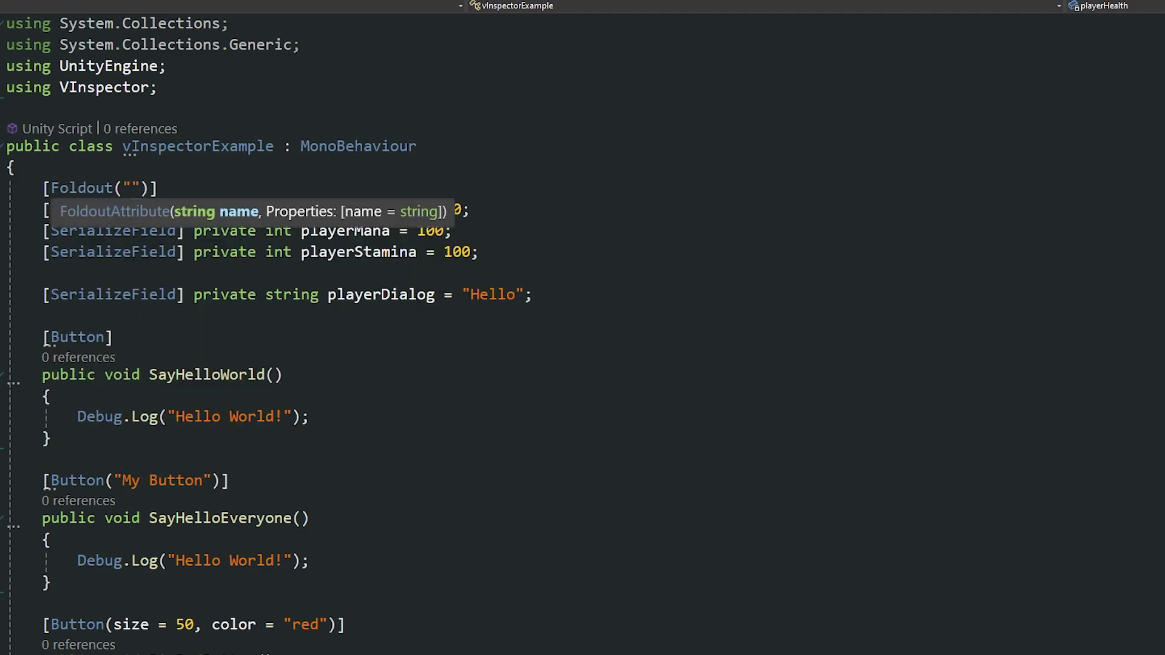
{"action": "type", "text": "Floats"}
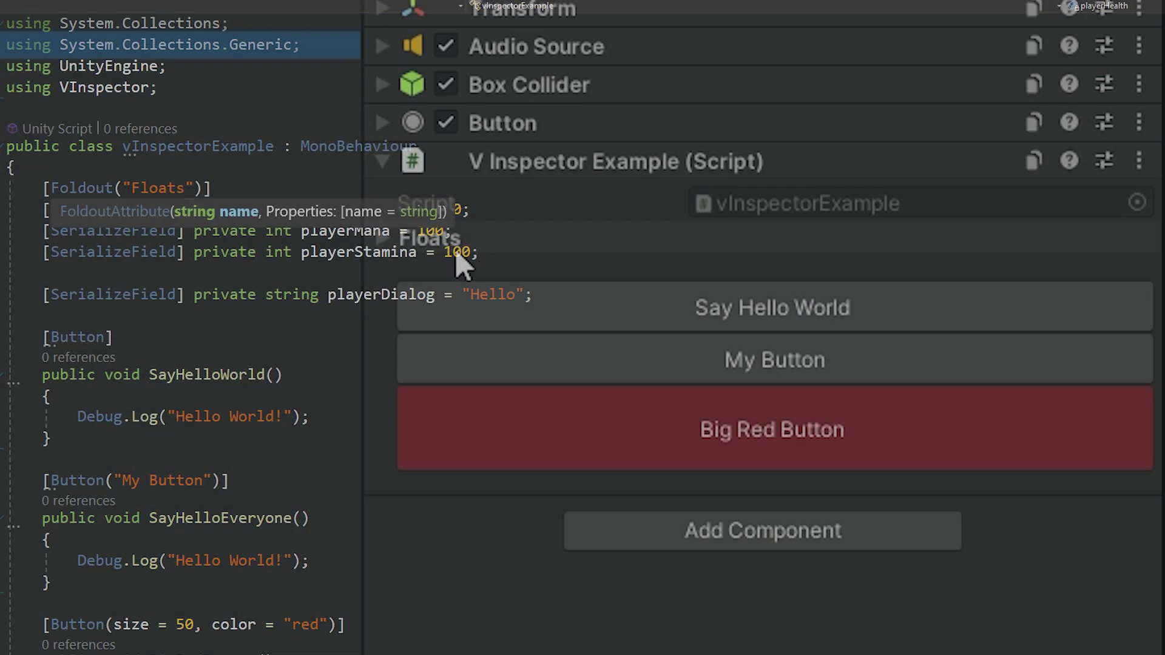
{"action": "left_click", "coordinate": [487, 240]}
{"action": "left_click", "coordinate": [485, 238]}
Step: Repeatedly expand and collapse the Floats foldout in the Inspector, ending collapsed
{"action": "left_click", "coordinate": [476, 237]}
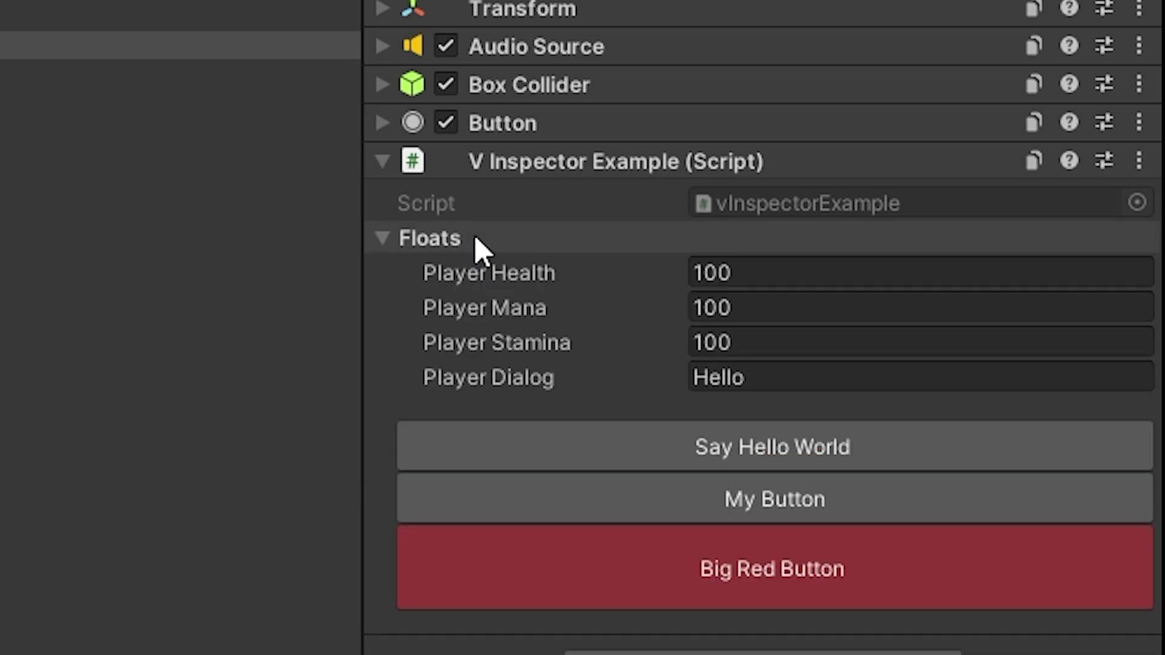
{"action": "left_click", "coordinate": [489, 235]}
{"action": "left_click", "coordinate": [503, 233]}
{"action": "left_click", "coordinate": [502, 232]}
{"action": "left_click", "coordinate": [499, 232]}
{"action": "left_click", "coordinate": [516, 235]}
{"action": "left_click", "coordinate": [497, 237]}
{"action": "left_click", "coordinate": [491, 237]}
{"action": "left_click", "coordinate": [491, 238]}
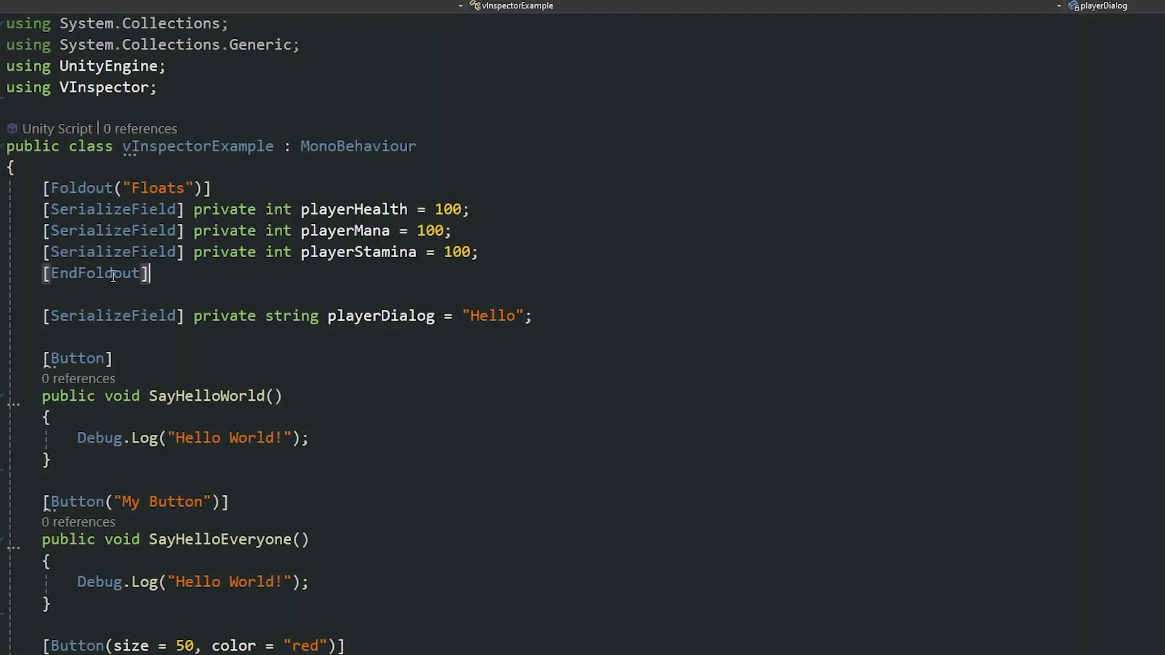
{"action": "mouse_move", "coordinate": [100, 277]}
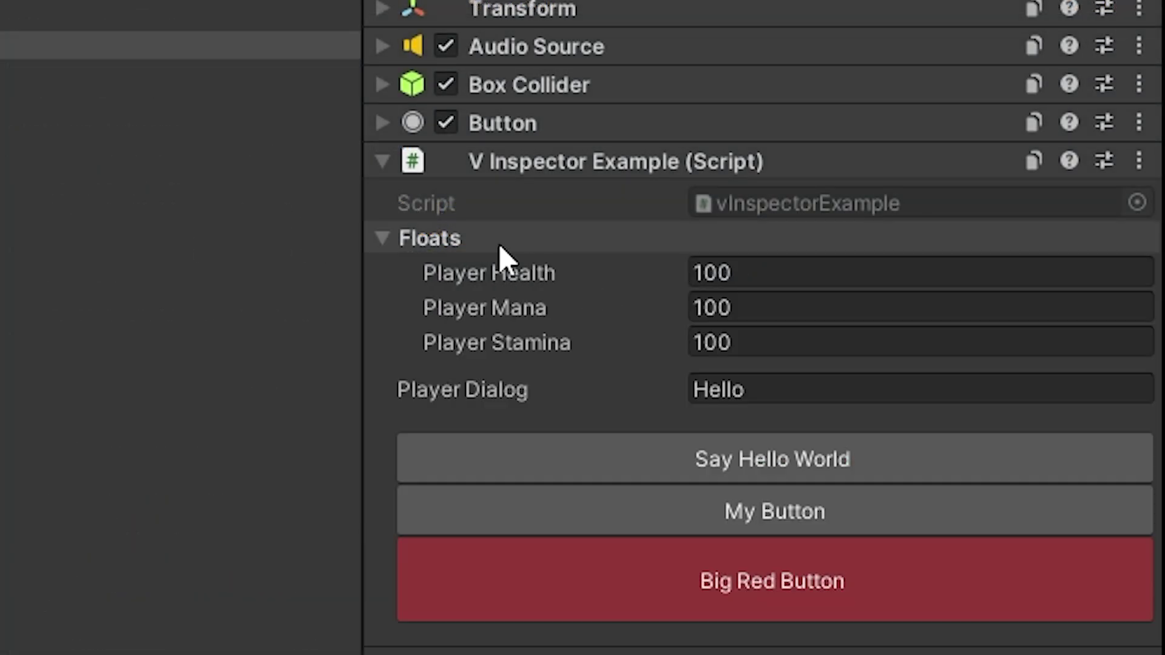
{"action": "left_click", "coordinate": [462, 236]}
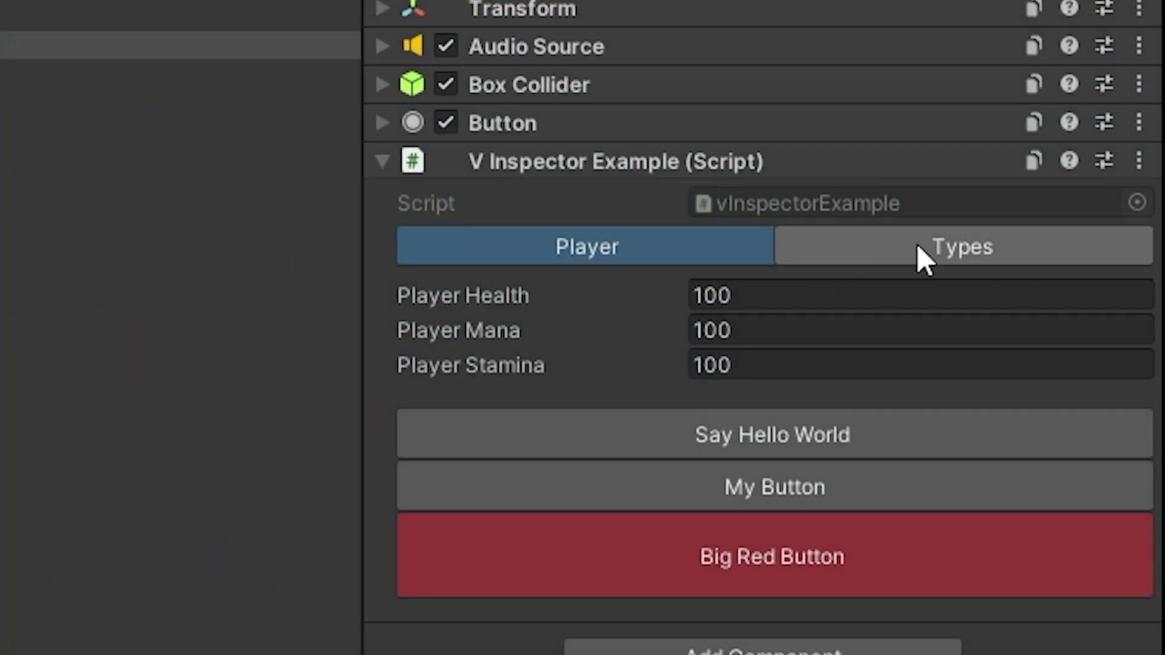
Step: Switch back and forth between the Player and Types tabs, ending on Types
{"action": "left_click", "coordinate": [921, 245]}
{"action": "left_click", "coordinate": [716, 250]}
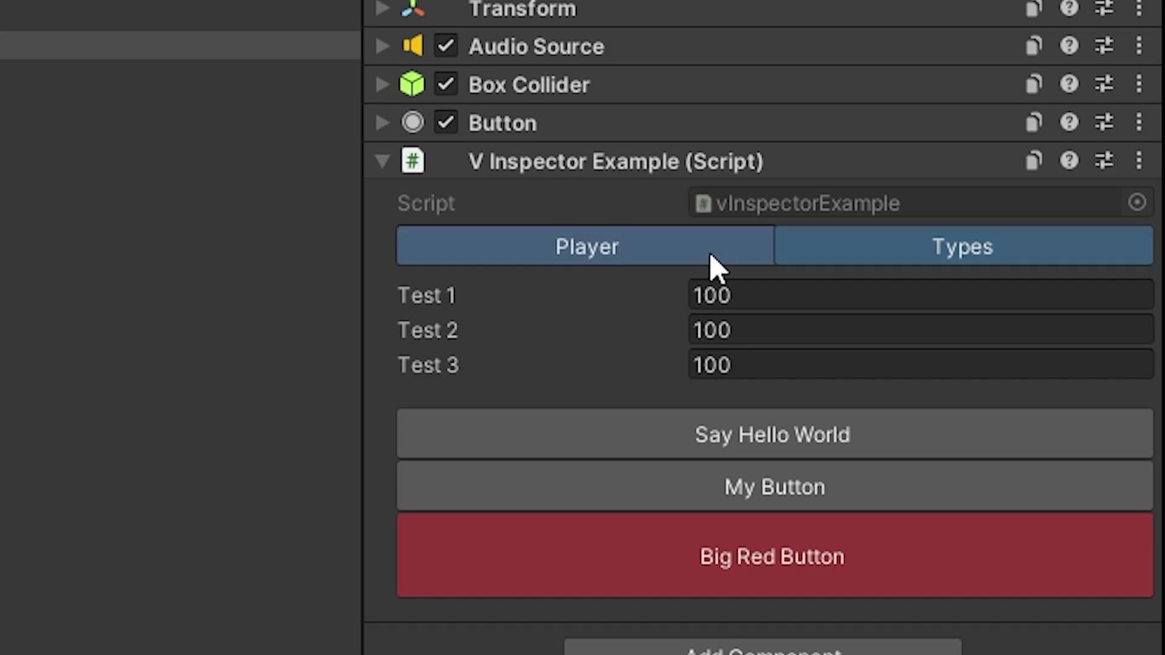
{"action": "left_click", "coordinate": [891, 255]}
{"action": "left_click", "coordinate": [658, 252]}
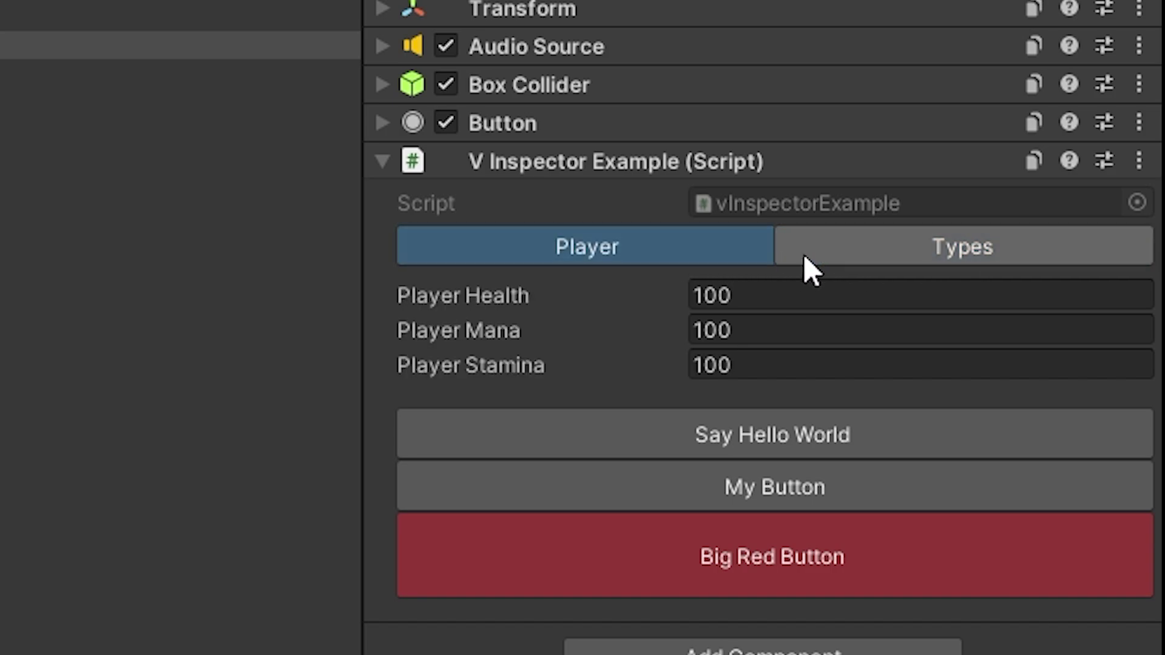
{"action": "left_click", "coordinate": [912, 248]}
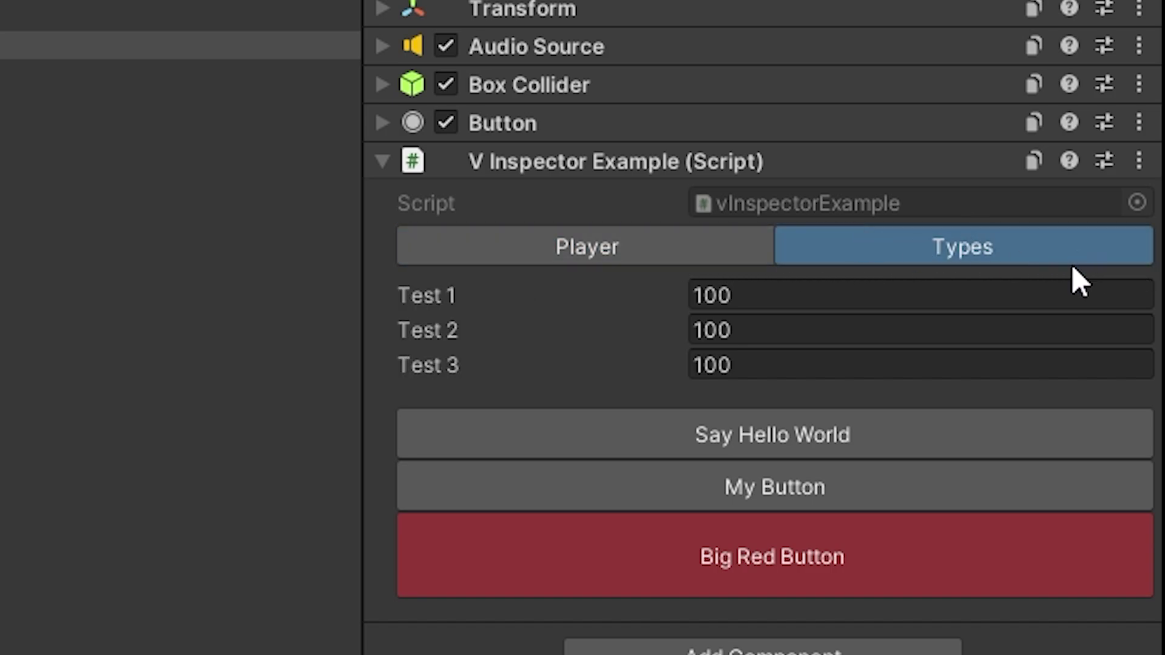
{"action": "left_click", "coordinate": [669, 243]}
{"action": "left_click", "coordinate": [909, 244]}
{"action": "left_click", "coordinate": [743, 248]}
{"action": "left_click", "coordinate": [926, 248]}
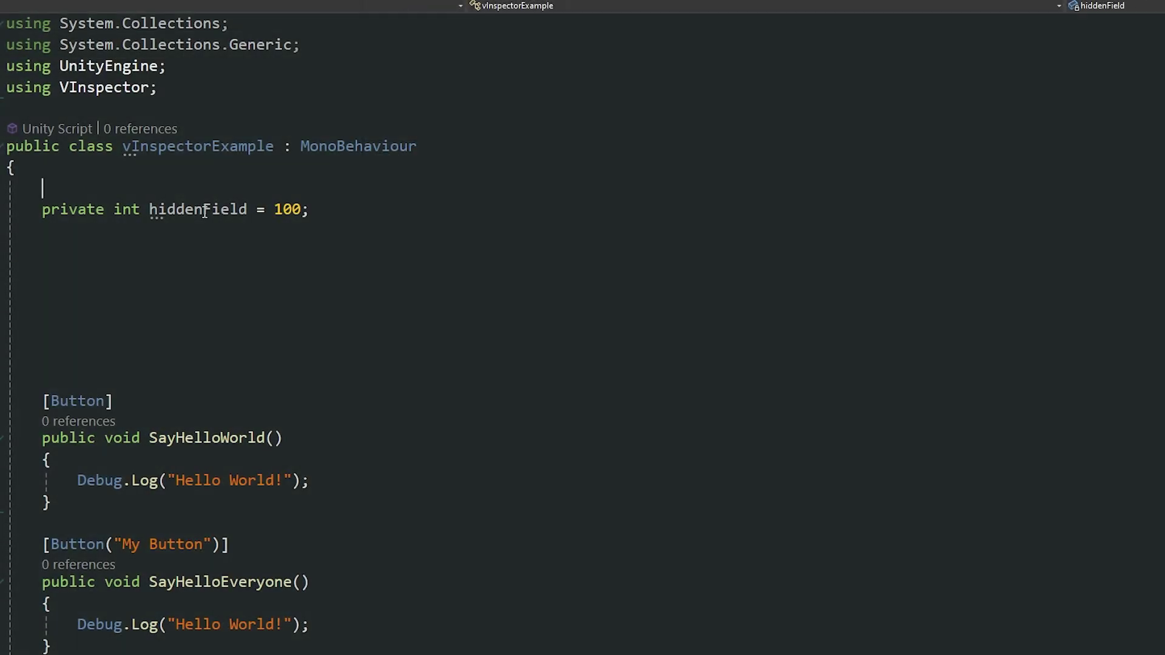
Step: Declare private bool hiddenBool = false and add [HideIf("hiddenBool")] above hiddenField
{"action": "type", "text": "[ShowInInspector]"}
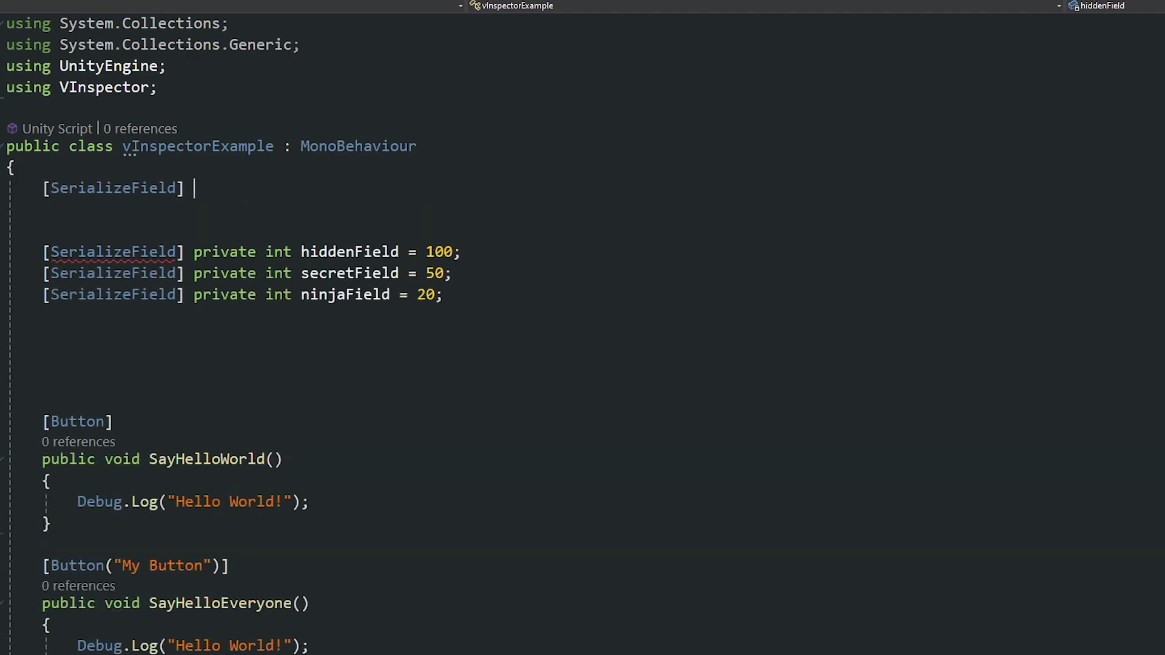
{"action": "type", "text": "private bool hiddenBool "}
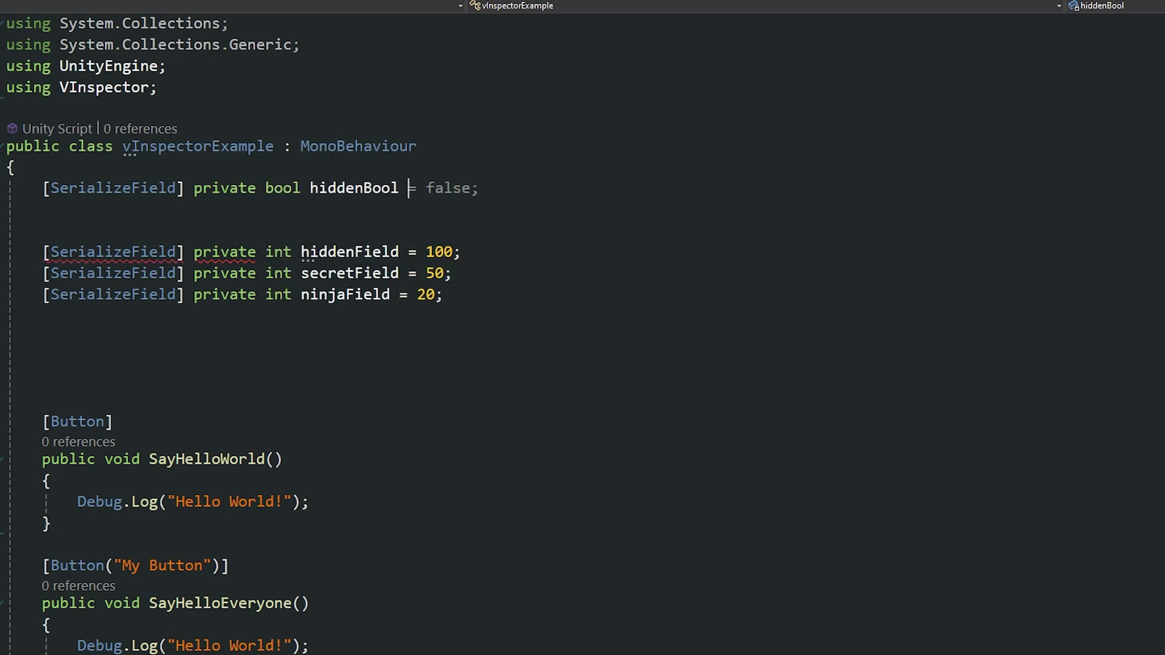
{"action": "type", "text": "= false;"}
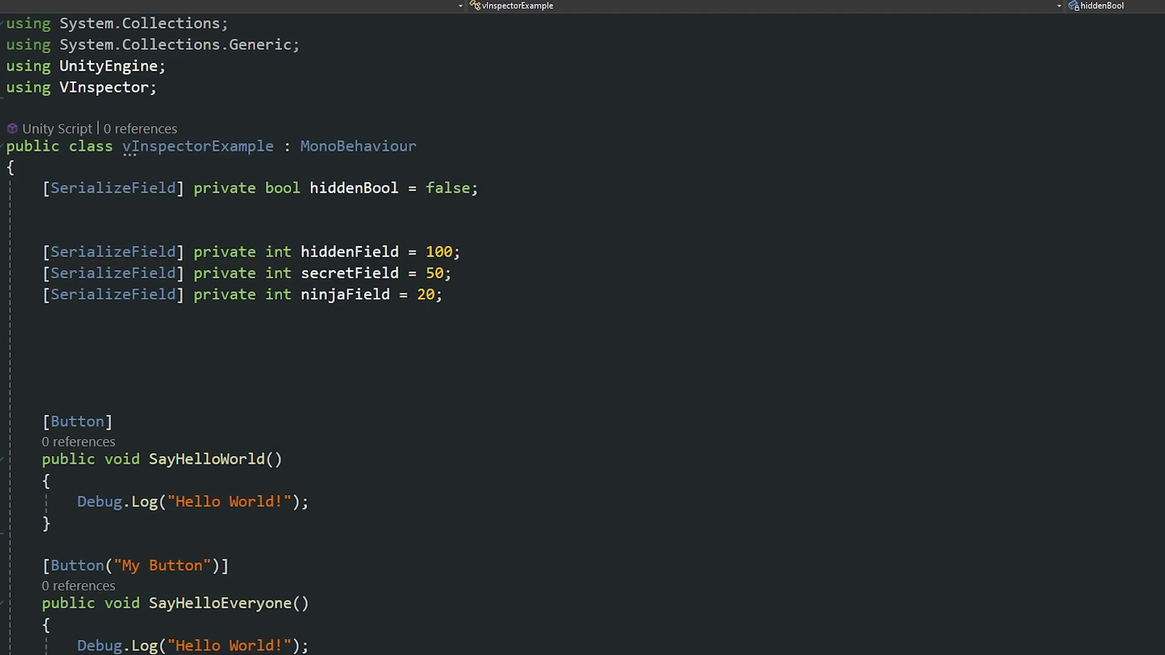
{"action": "left_click", "coordinate": [80, 222]}
{"action": "type", "text": "[Hide"}
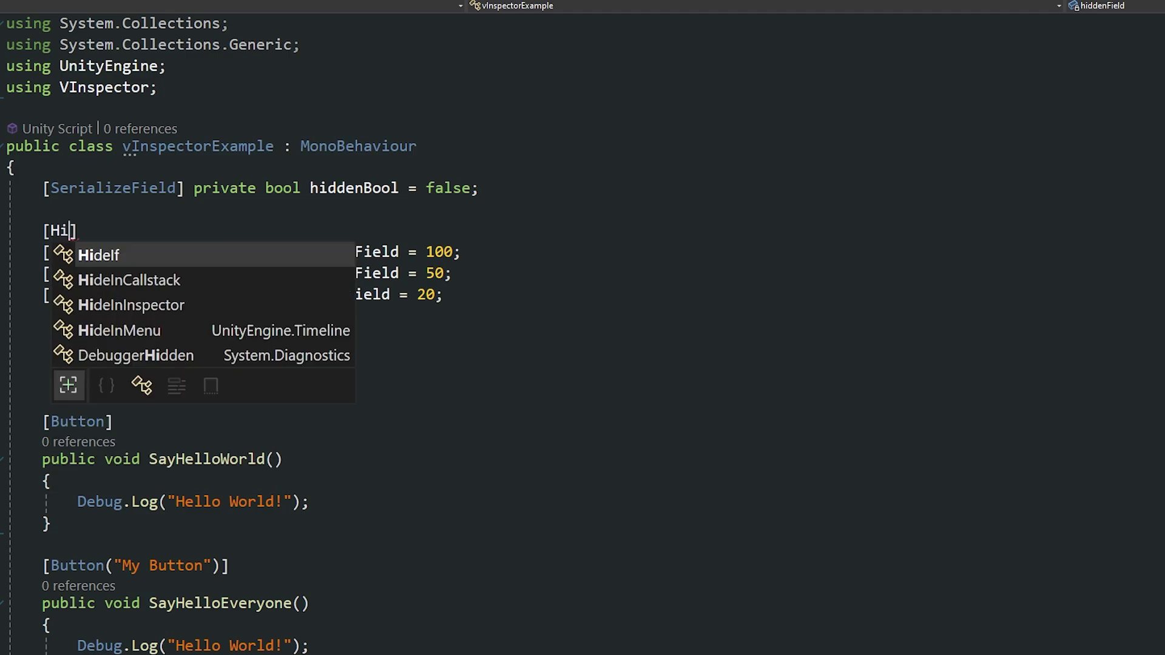
{"action": "key", "text": "Tab"}
{"action": "type", "text": "(\"hiddenBool"}
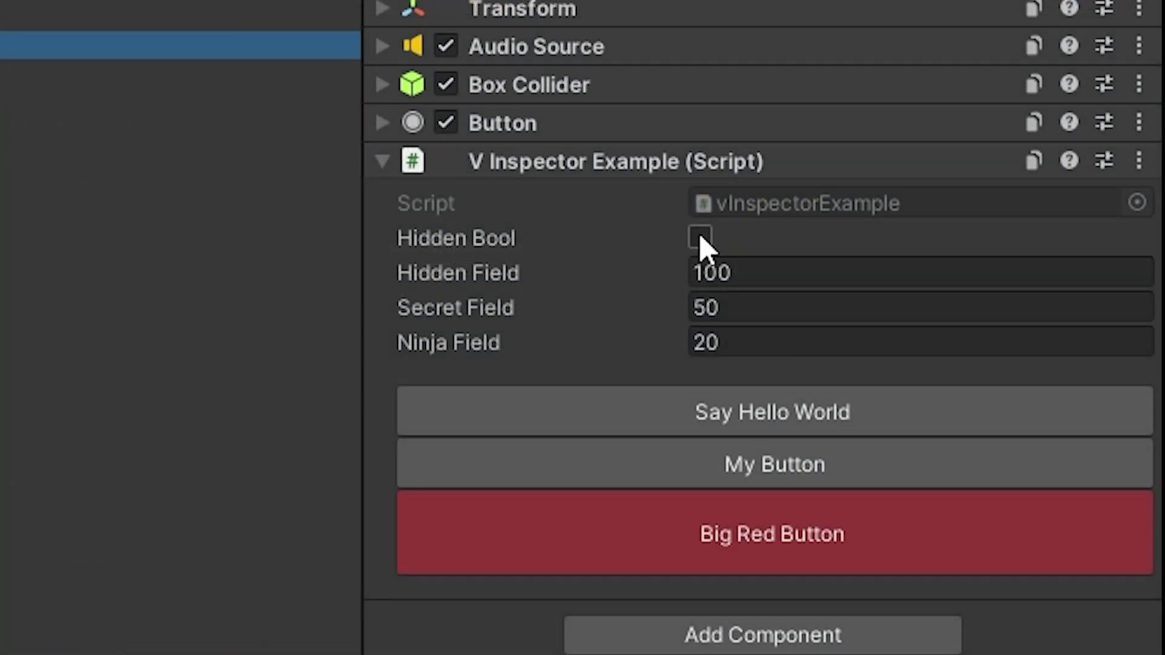
Step: Toggle Hidden Bool repeatedly to hide and reveal the Hidden, Secret and Ninja fields
{"action": "left_click", "coordinate": [700, 237]}
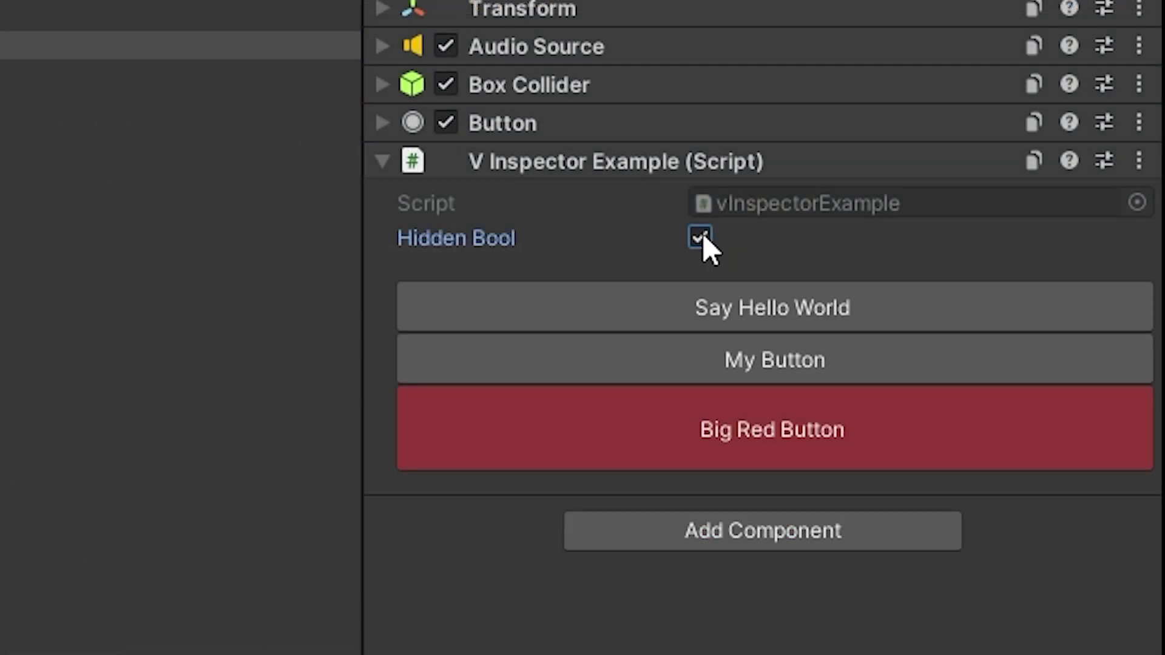
{"action": "left_click", "coordinate": [701, 237]}
{"action": "left_click", "coordinate": [700, 236]}
{"action": "left_click", "coordinate": [700, 236]}
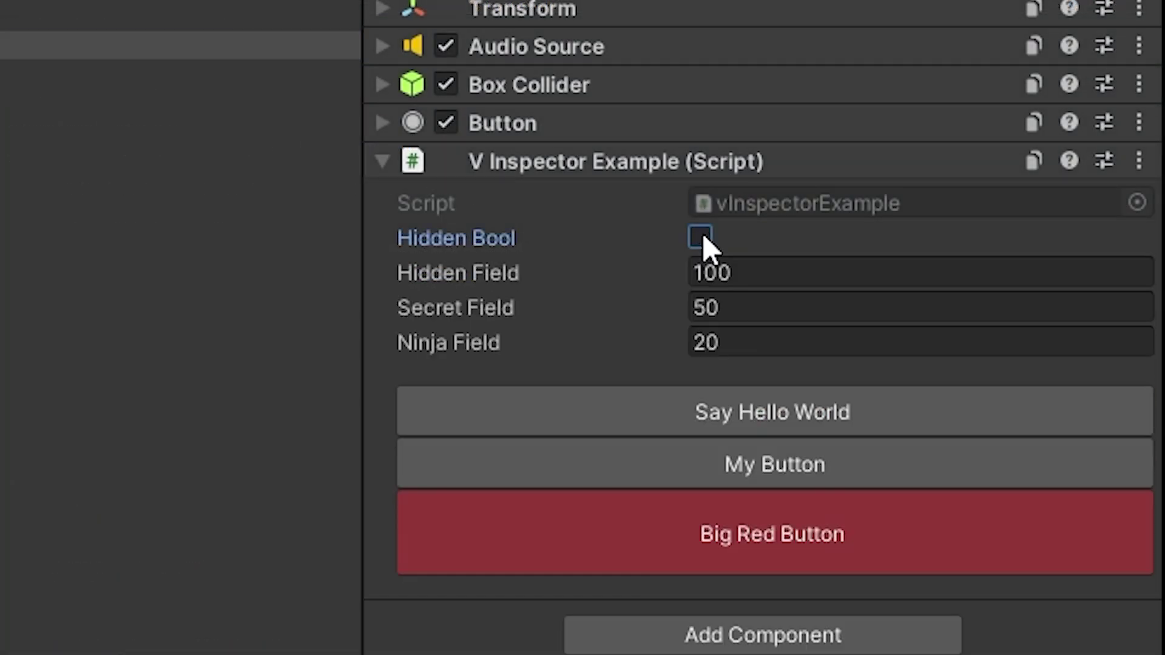
{"action": "left_click", "coordinate": [701, 237]}
{"action": "left_click", "coordinate": [699, 238]}
{"action": "left_click", "coordinate": [700, 238]}
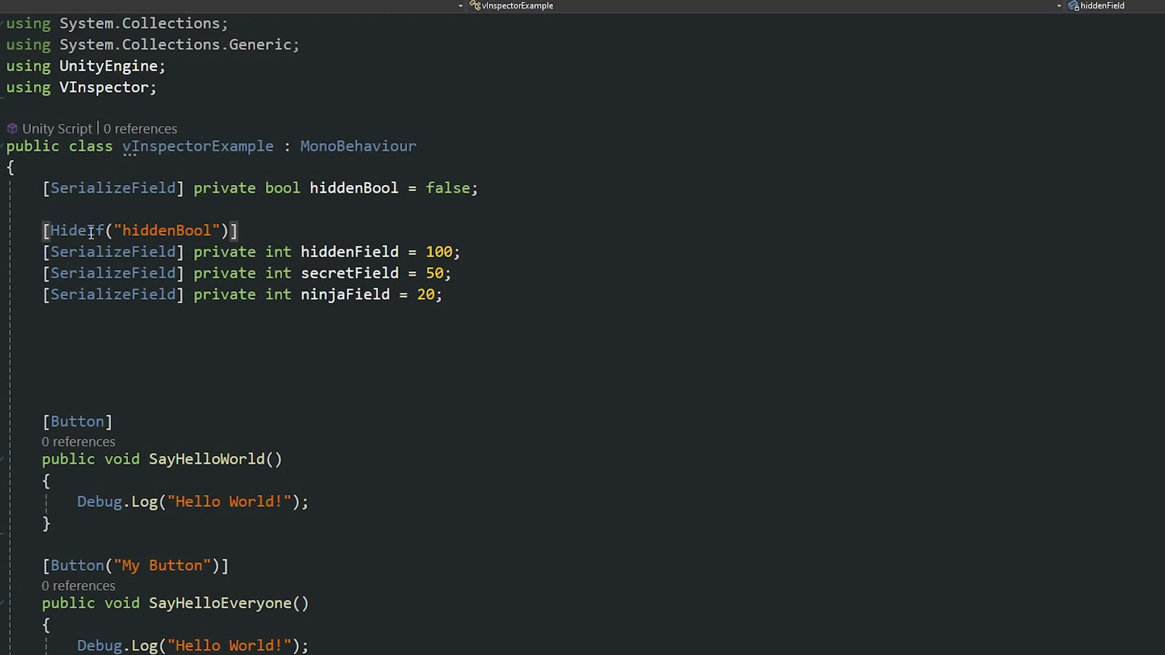
Step: Change the HideIf attribute to ShowIf, then replace it with DisableIf
{"action": "type", "text": "Show"}
{"action": "key", "text": "Tab"}
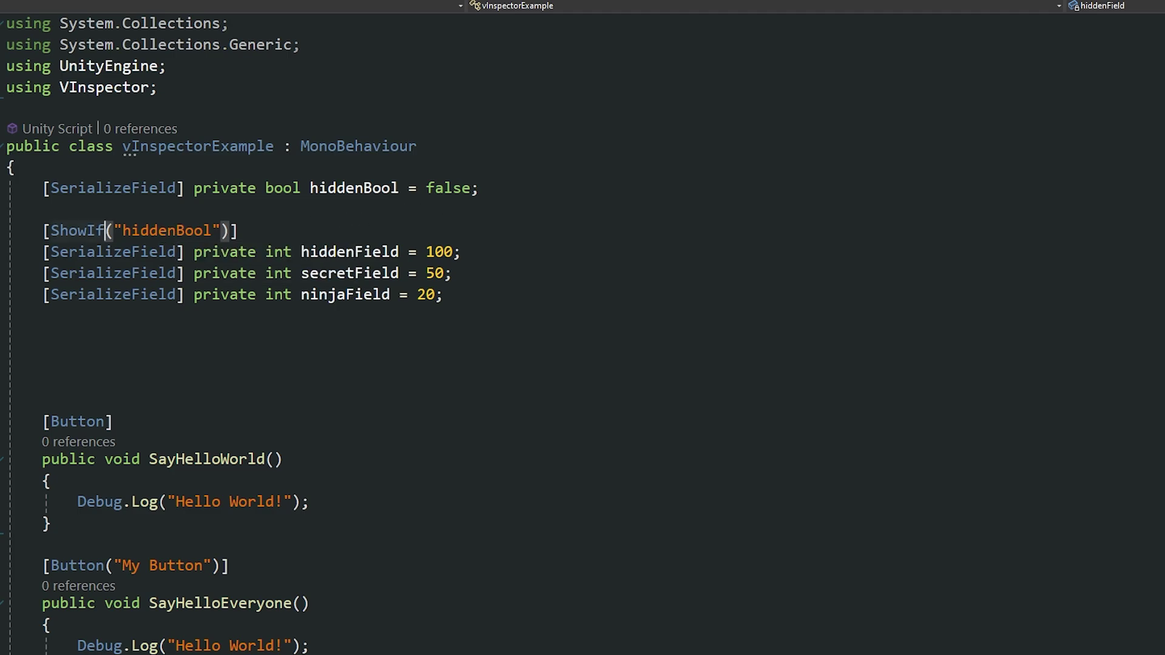
{"action": "key", "text": "ctrl+shift+Left"}
{"action": "type", "text": "Disa"}
{"action": "key", "text": "Tab"}
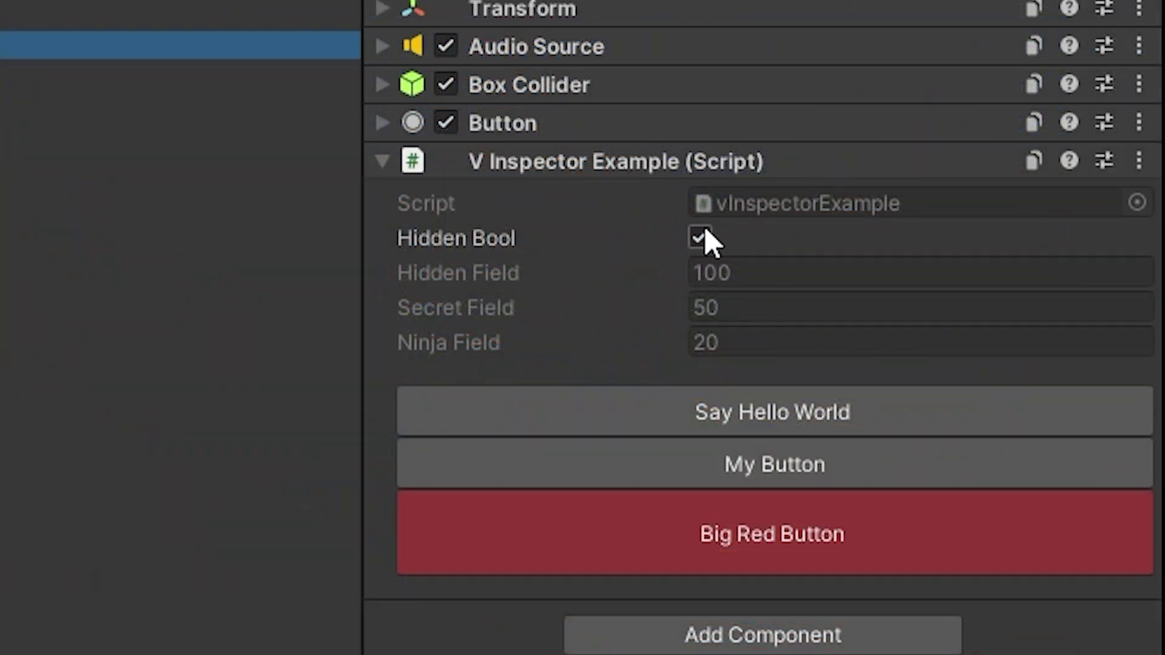
Step: Toggle Hidden Bool again to confirm the three fields grey out rather than hide
{"action": "left_click", "coordinate": [705, 237]}
{"action": "left_click", "coordinate": [707, 237]}
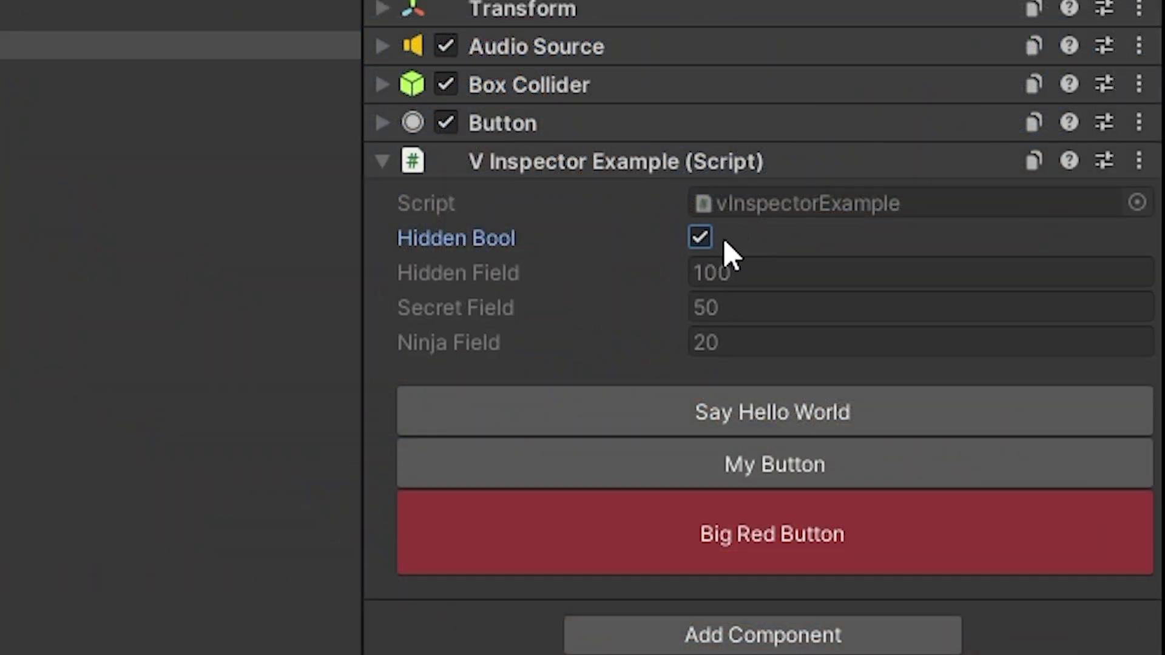
{"action": "left_click", "coordinate": [704, 237]}
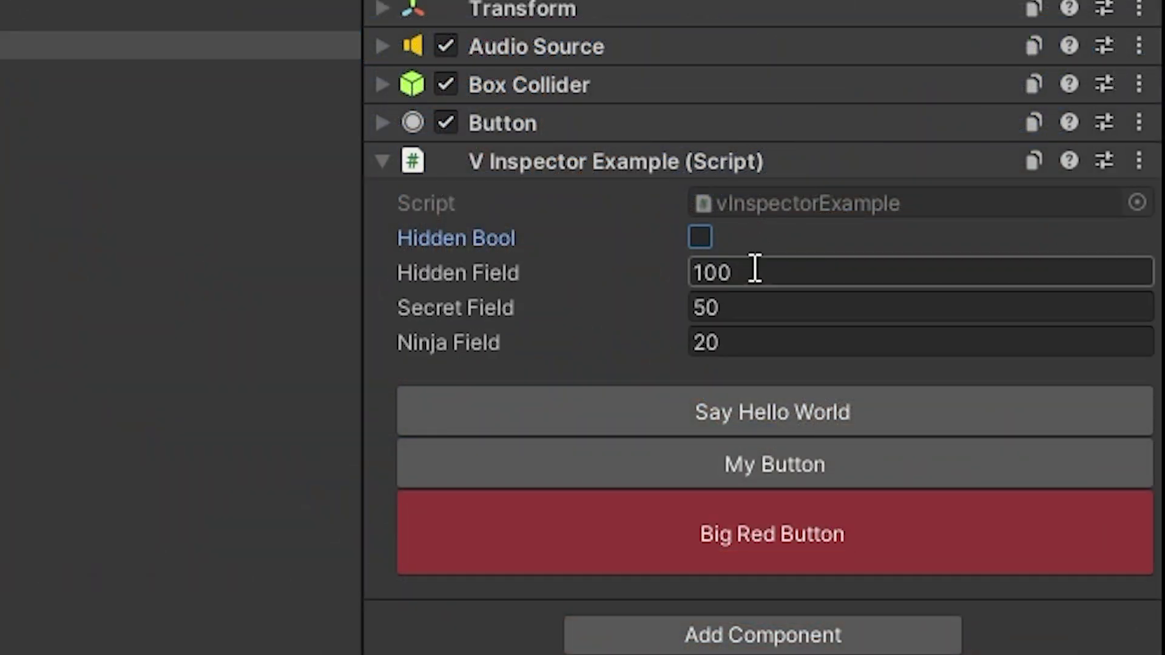
{"action": "left_click", "coordinate": [708, 239]}
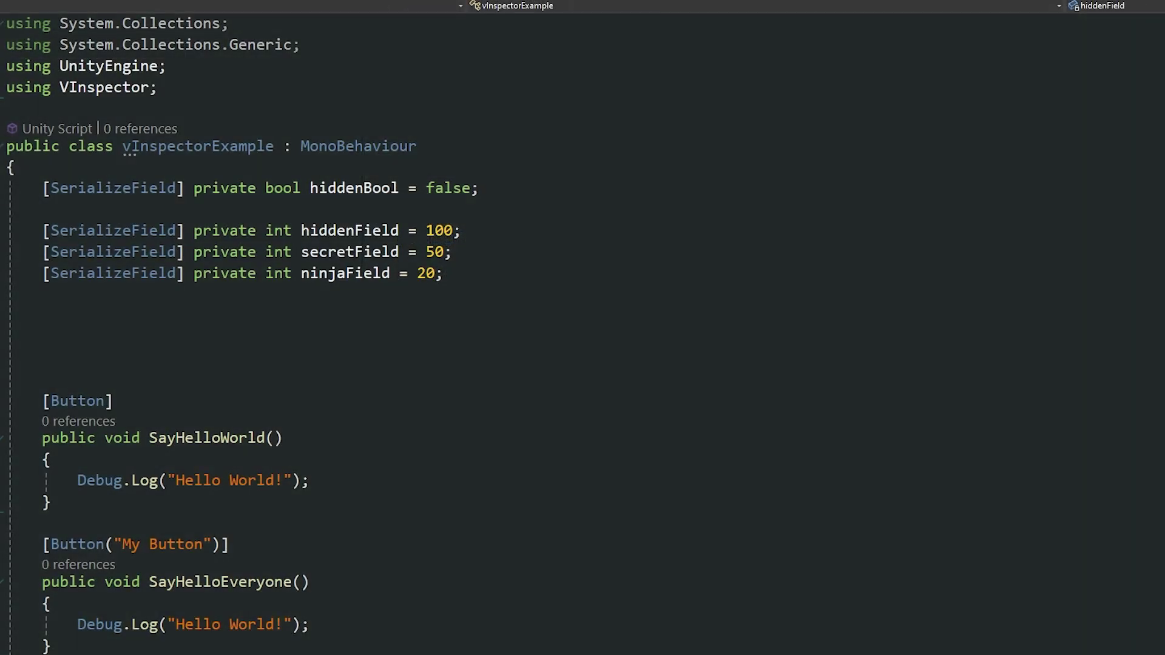
Step: Place [ReadOnly] directly above hiddenField, removing the extra blank line
{"action": "type", "text": "[ReadOnly]"}
{"action": "key", "text": "Return"}
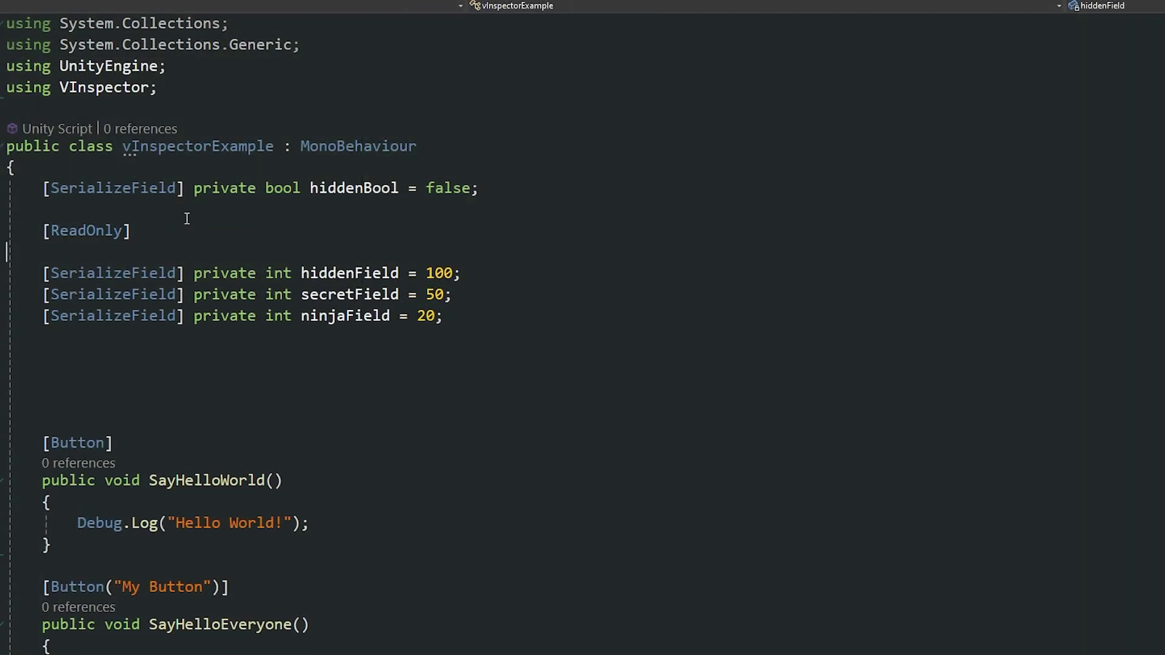
{"action": "key", "text": "Delete"}
{"action": "left_click", "coordinate": [485, 254]}
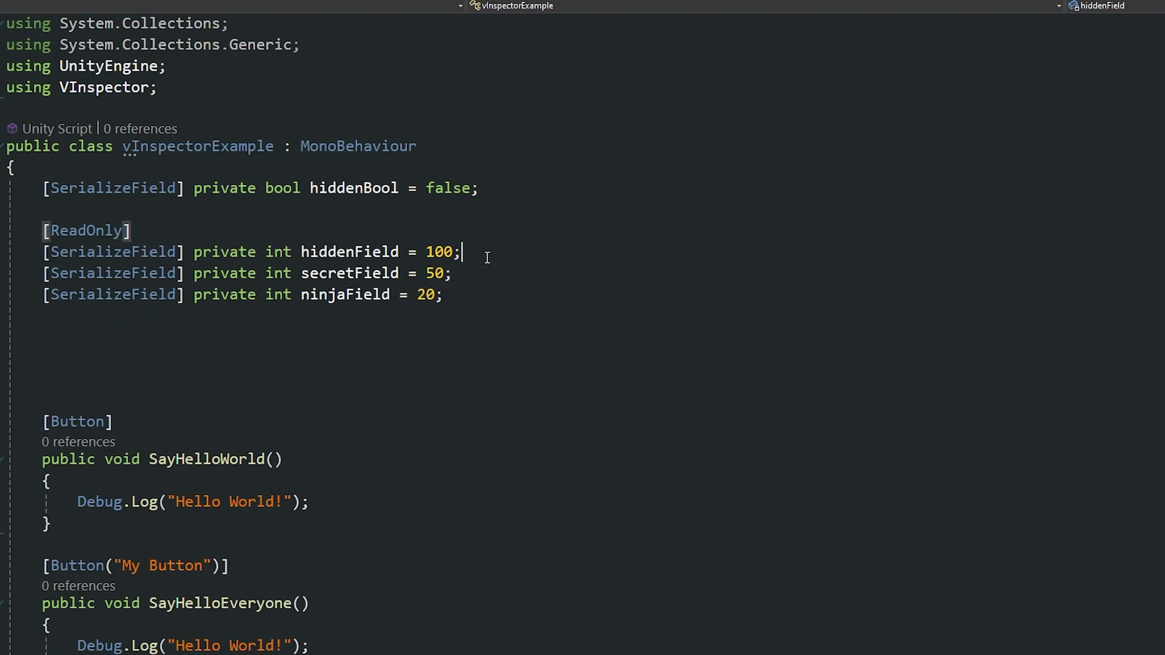
{"action": "key", "text": "Return"}
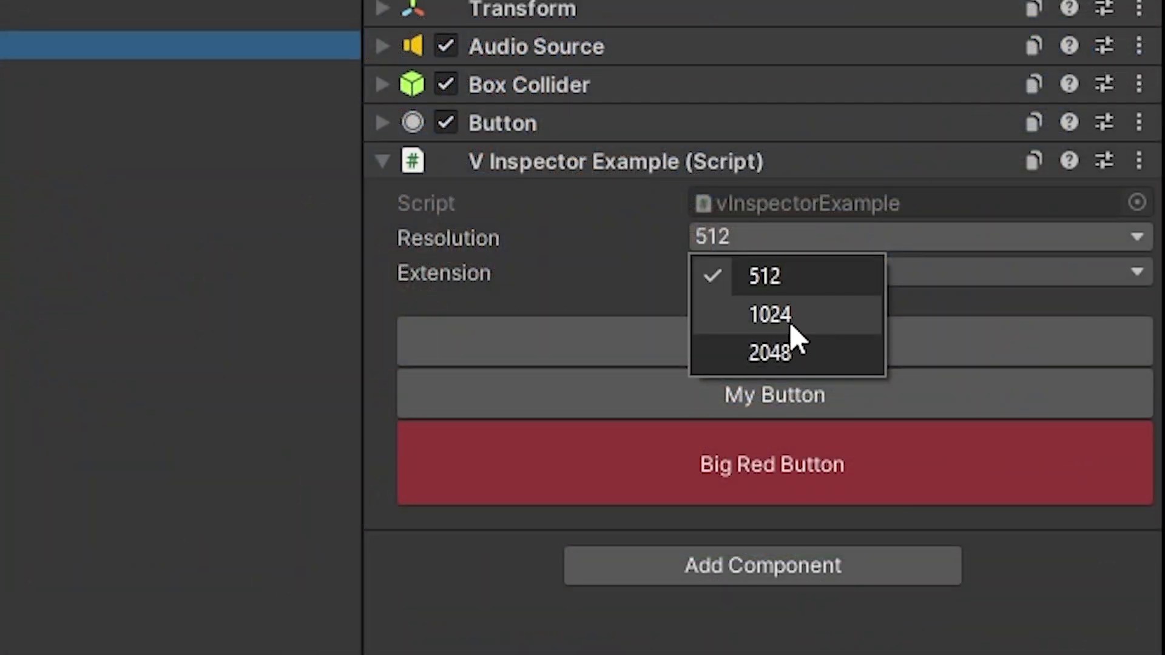
Step: Set the Resolution dropdown to 1024, briefly trying 2048 before returning to 1024
{"action": "left_click", "coordinate": [789, 322]}
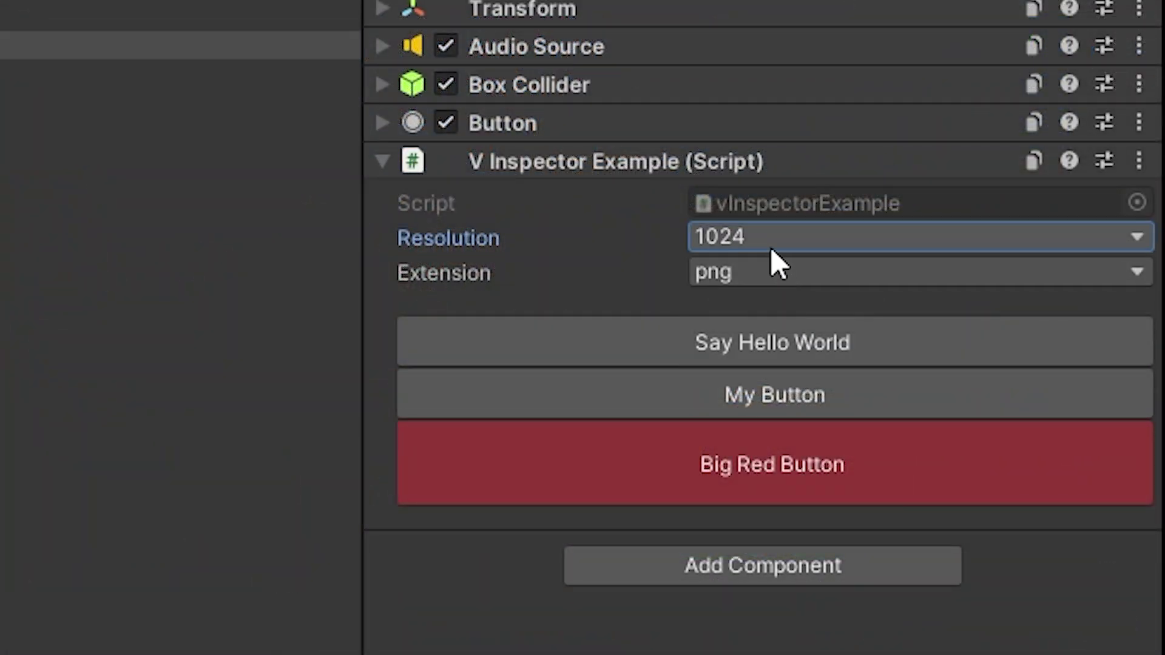
{"action": "left_click", "coordinate": [771, 247]}
{"action": "left_click", "coordinate": [789, 351]}
{"action": "left_click", "coordinate": [775, 246]}
{"action": "left_click", "coordinate": [799, 314]}
Step: Cycle the Extension dropdown through jpg and raw, ending back on png
{"action": "left_click", "coordinate": [756, 273]}
{"action": "left_click", "coordinate": [783, 350]}
{"action": "left_click", "coordinate": [756, 277]}
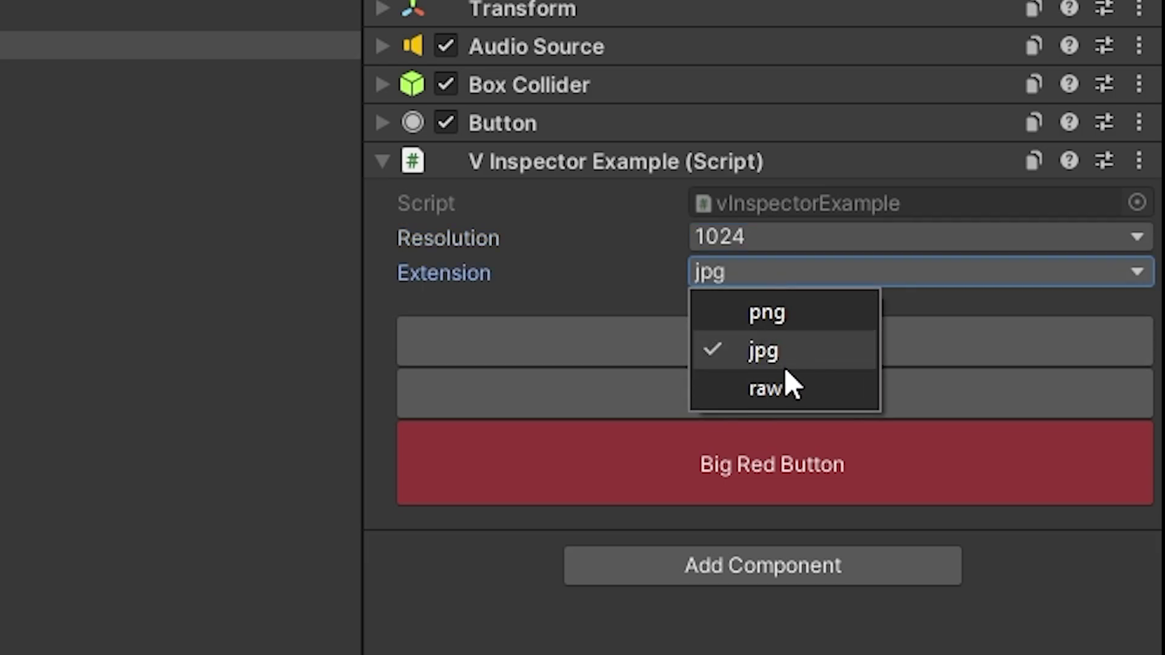
{"action": "left_click", "coordinate": [779, 383]}
{"action": "left_click", "coordinate": [766, 270]}
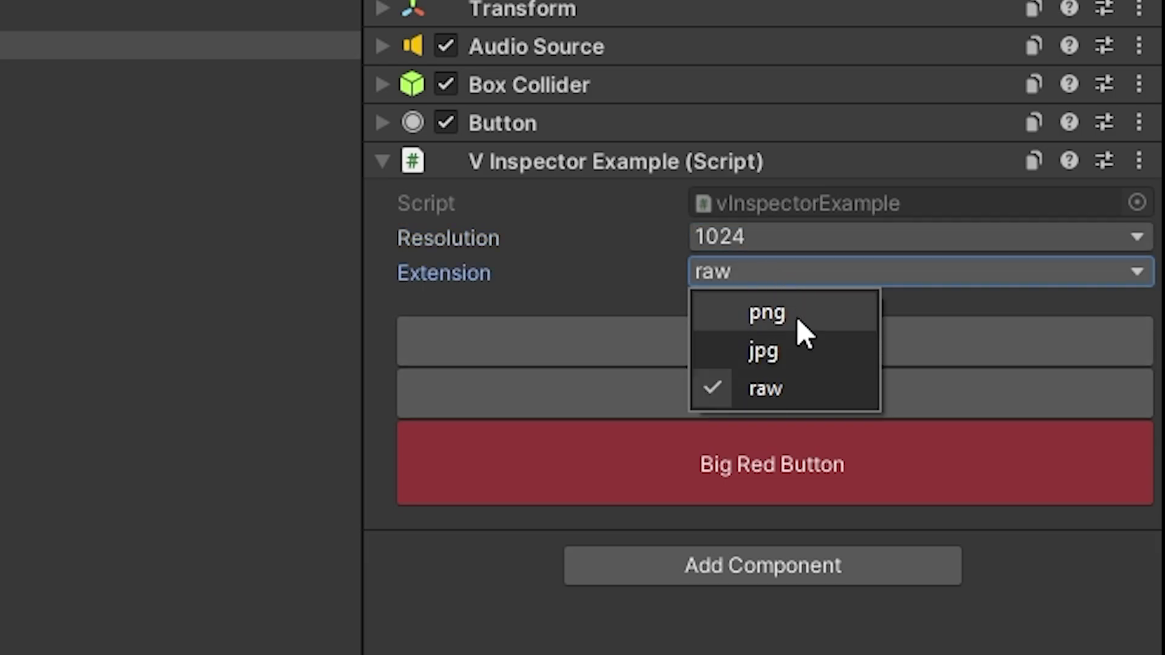
{"action": "left_click", "coordinate": [792, 313]}
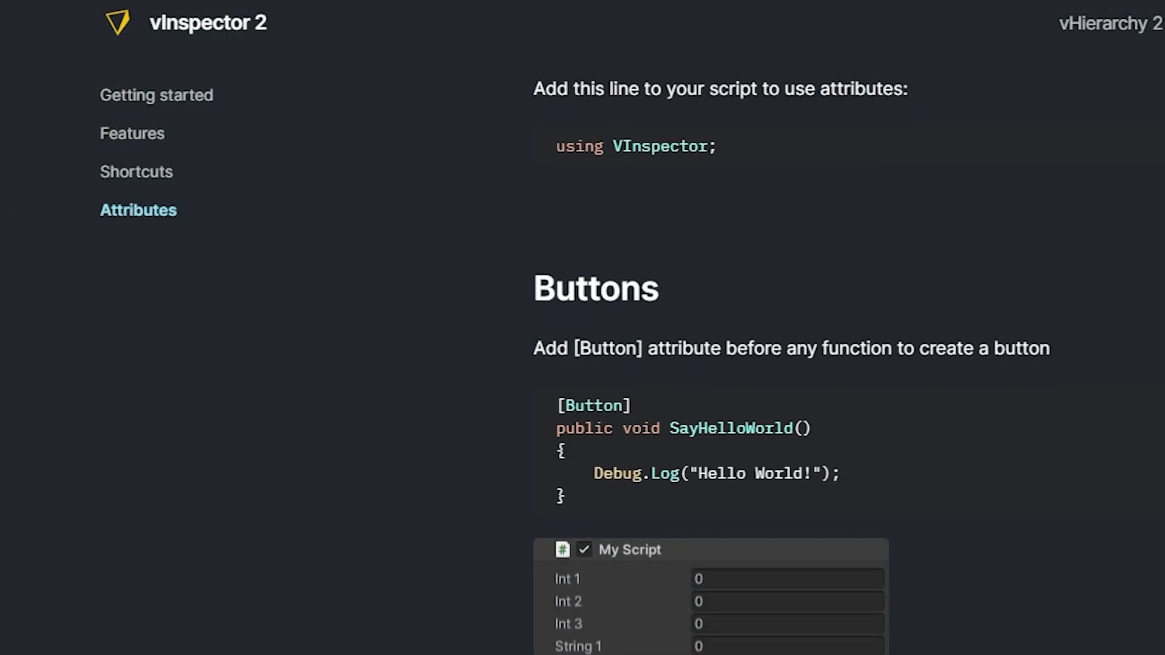
{"action": "scroll", "coordinate": [710, 364], "scroll_direction": "down", "scroll_amount": 3}
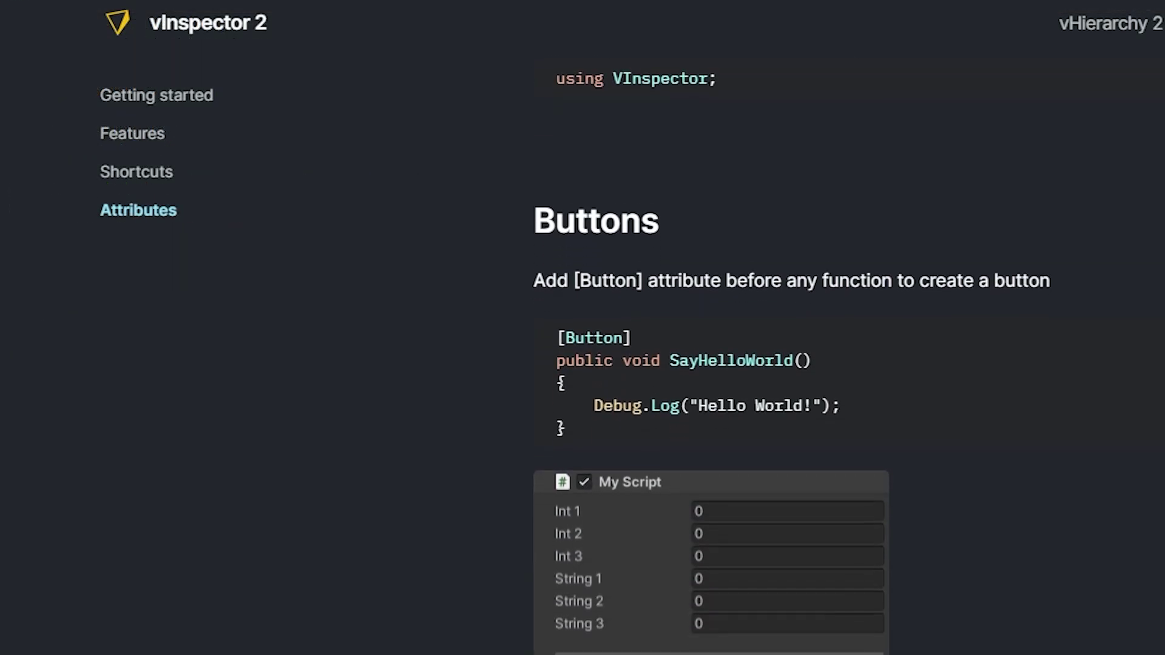
{"action": "scroll", "coordinate": [710, 364], "scroll_direction": "down", "scroll_amount": 4}
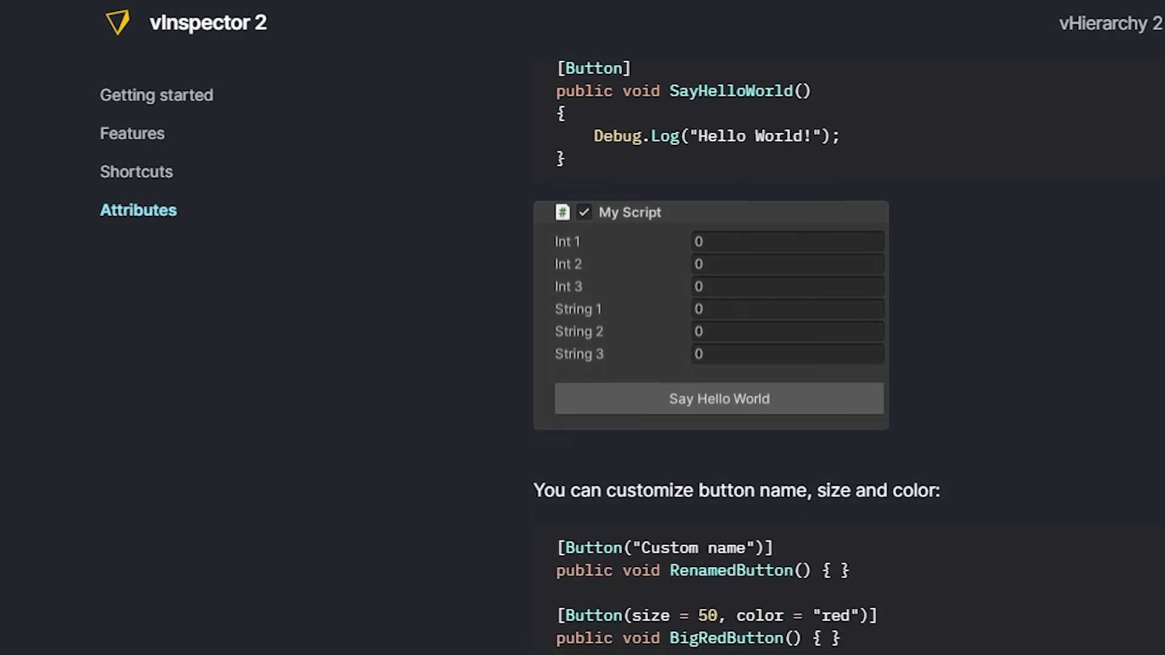
{"action": "scroll", "coordinate": [710, 364], "scroll_direction": "down", "scroll_amount": 4}
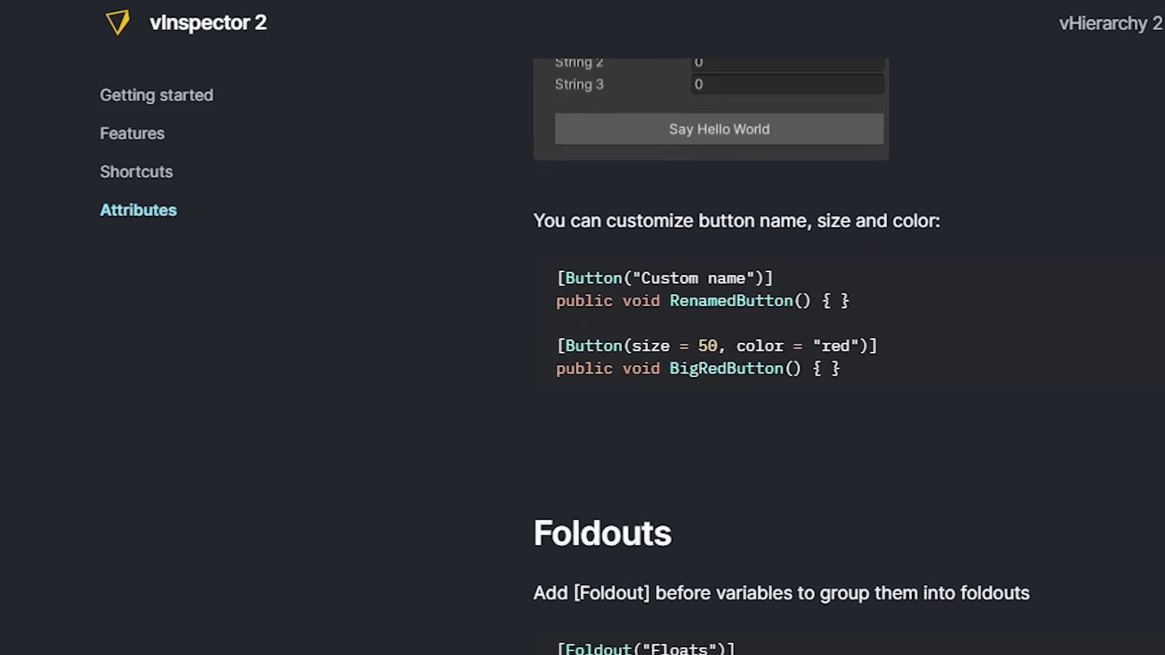
{"action": "scroll", "coordinate": [710, 364], "scroll_direction": "down", "scroll_amount": 1}
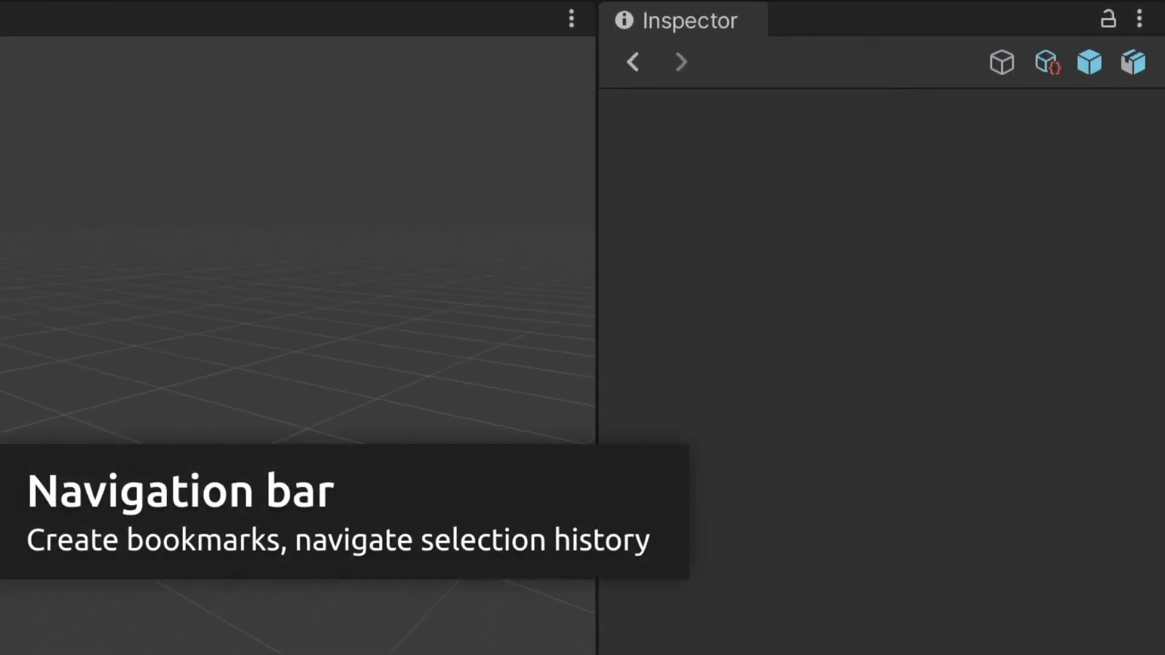
Step: Bookmark Player on the navigation bar, browse the bookmarks, and float Transform and Player Controller windows
{"action": "left_click_drag", "start_coordinate": [4, 315], "coordinate": [837, 76]}
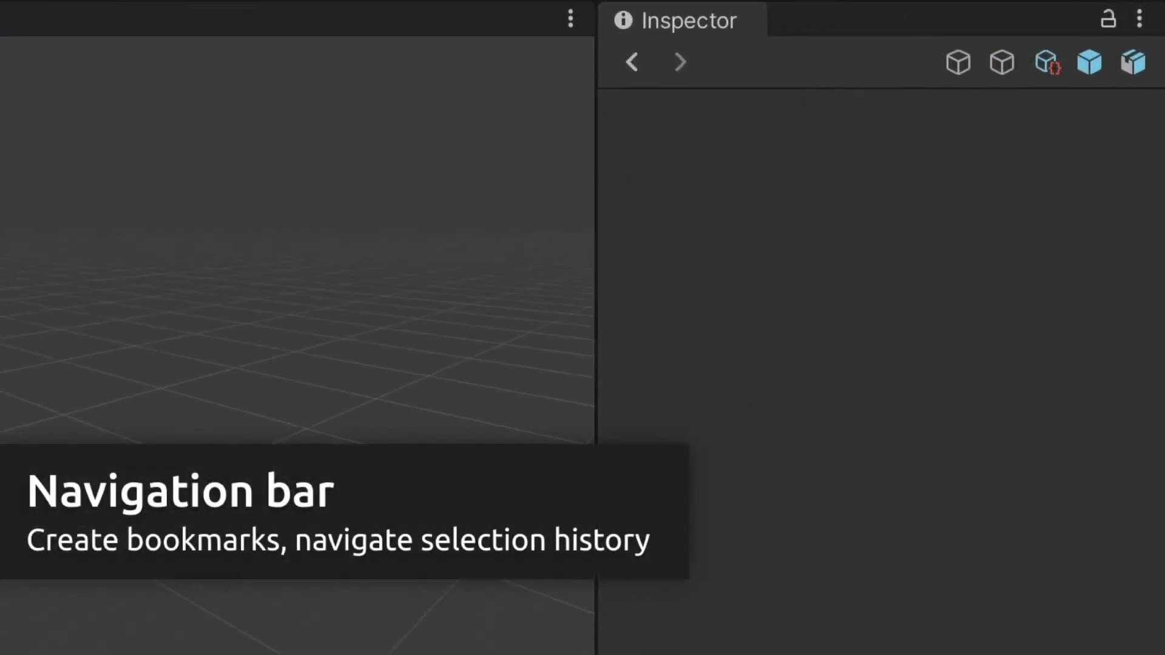
{"action": "left_click", "coordinate": [958, 63]}
{"action": "left_click", "coordinate": [1047, 63]}
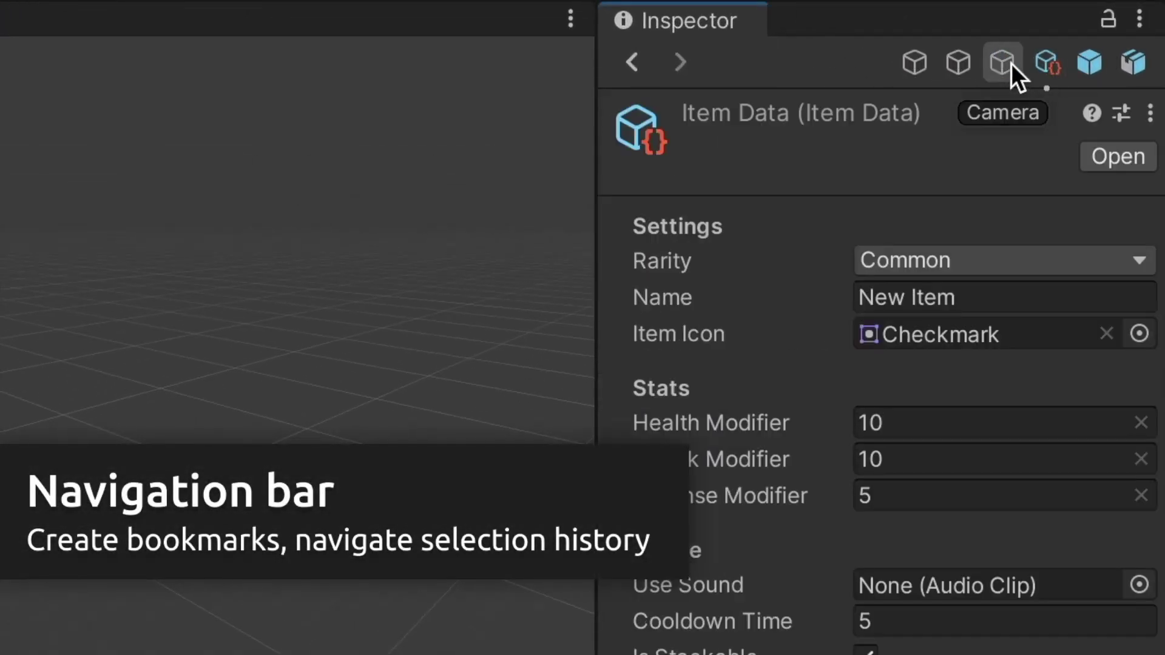
{"action": "left_click", "coordinate": [1002, 63]}
{"action": "left_click", "coordinate": [634, 63]}
{"action": "left_click", "coordinate": [687, 65]}
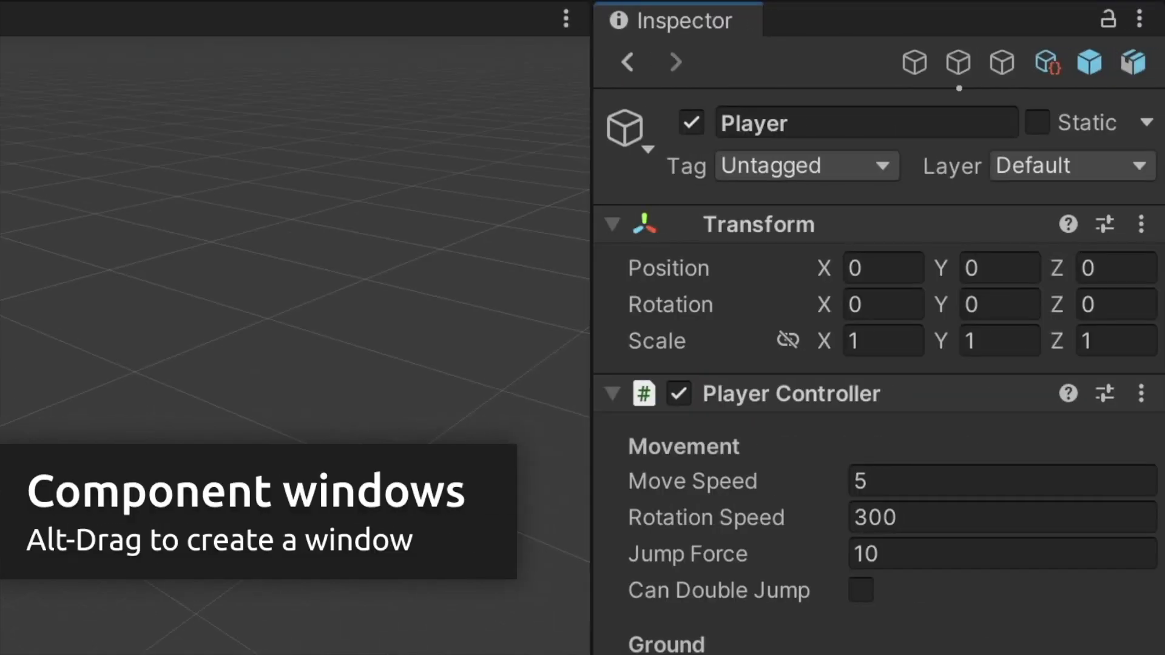
{"action": "left_click_drag", "start_coordinate": [850, 226], "coordinate": [183, 113], "text": "alt"}
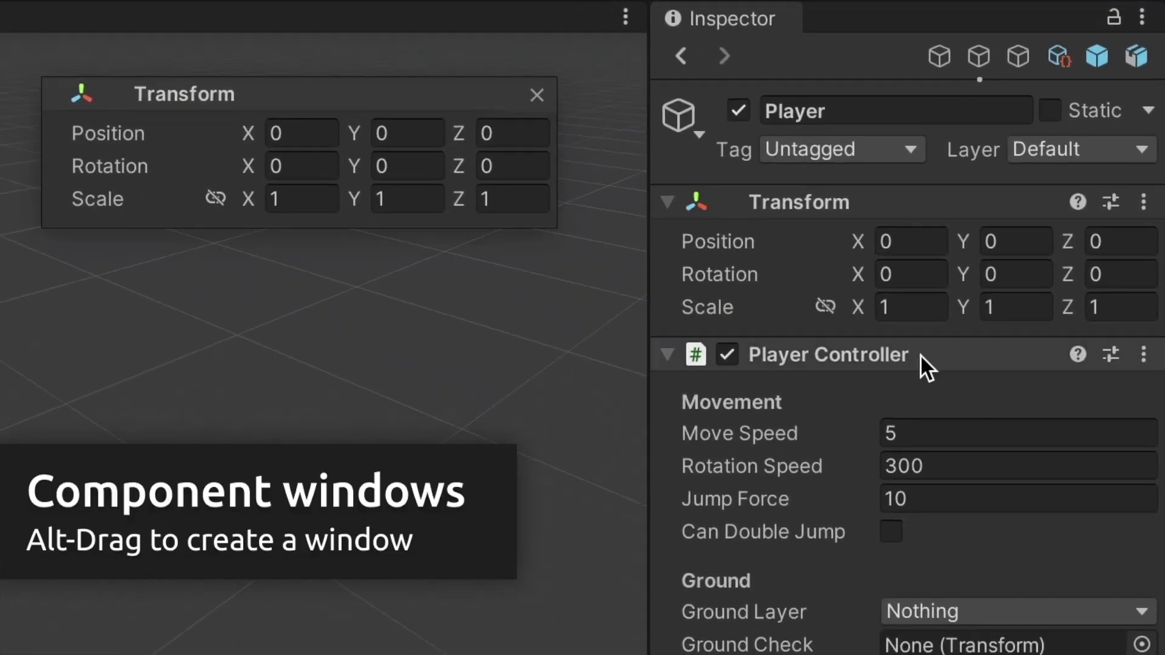
{"action": "left_click_drag", "start_coordinate": [896, 397], "coordinate": [323, 350], "text": "alt"}
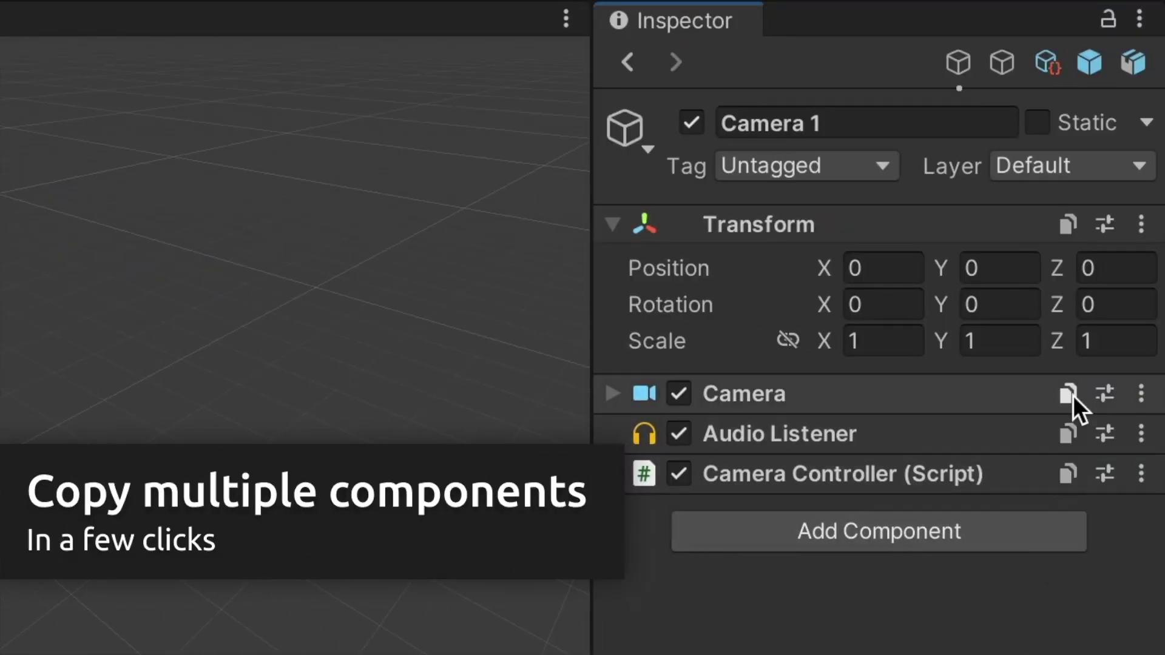
Step: Copy Camera, Audio Listener and Camera Controller from Camera 1 and paste them onto Camera 2
{"action": "left_click", "coordinate": [1069, 394]}
{"action": "left_click", "coordinate": [1069, 434]}
{"action": "left_click", "coordinate": [1069, 474]}
{"action": "left_click", "coordinate": [1000, 63]}
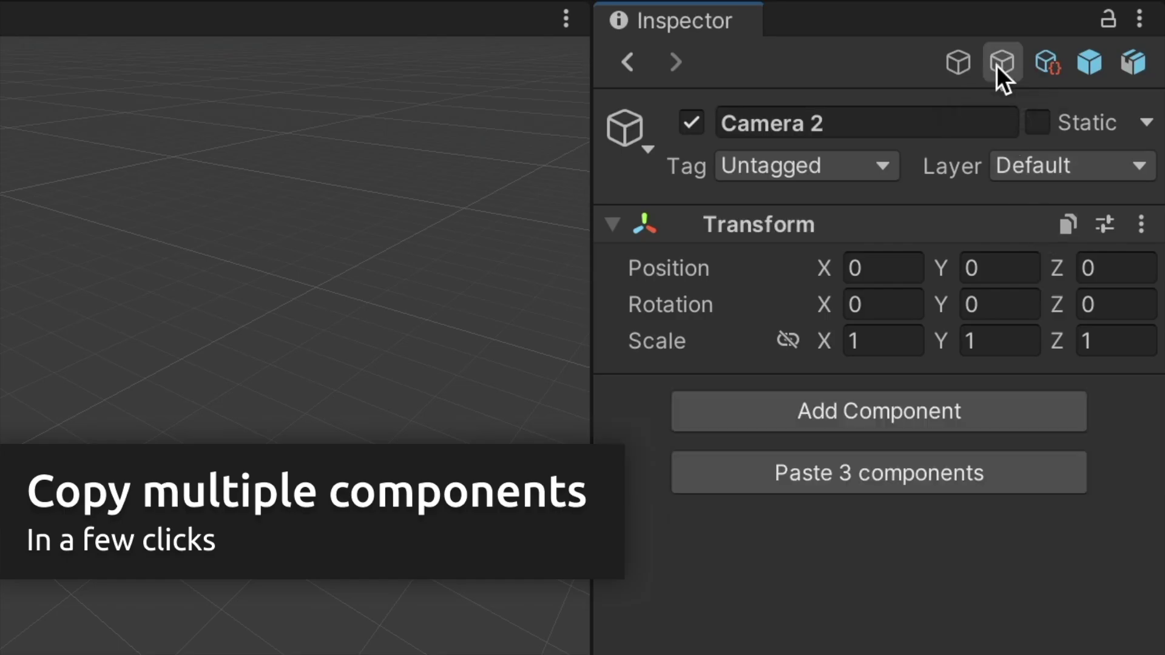
{"action": "left_click", "coordinate": [1002, 479]}
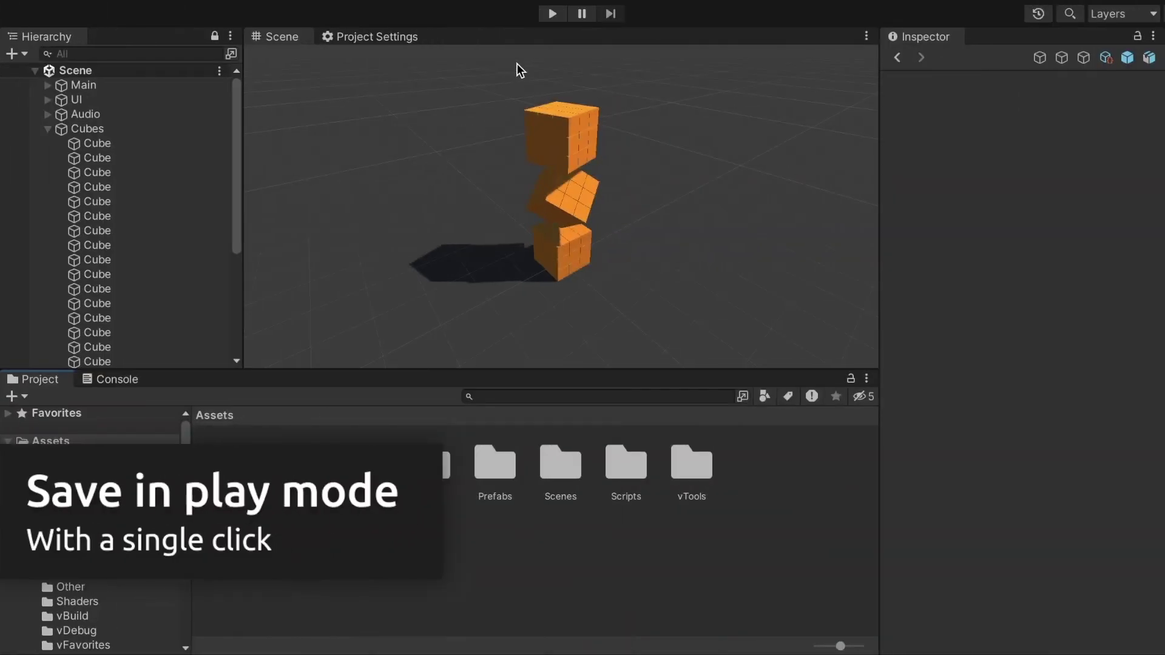
Step: In play mode, select the fallen cubes and save their Transform changes before stopping
{"action": "left_click", "coordinate": [552, 14]}
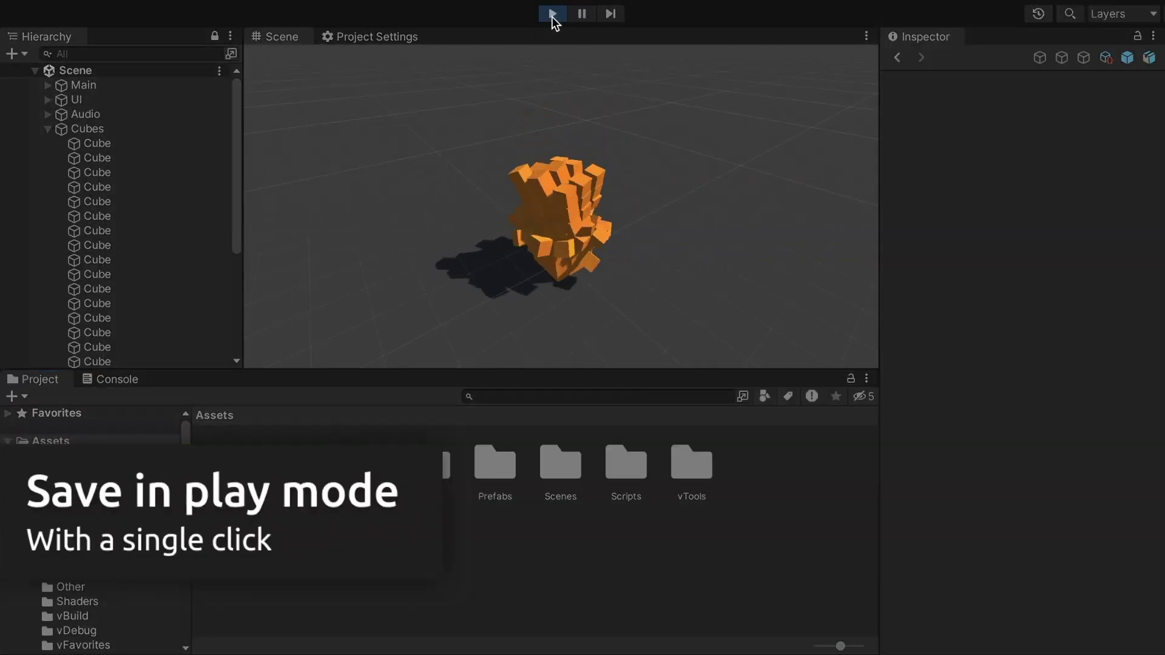
{"action": "left_click_drag", "start_coordinate": [395, 137], "coordinate": [726, 366]}
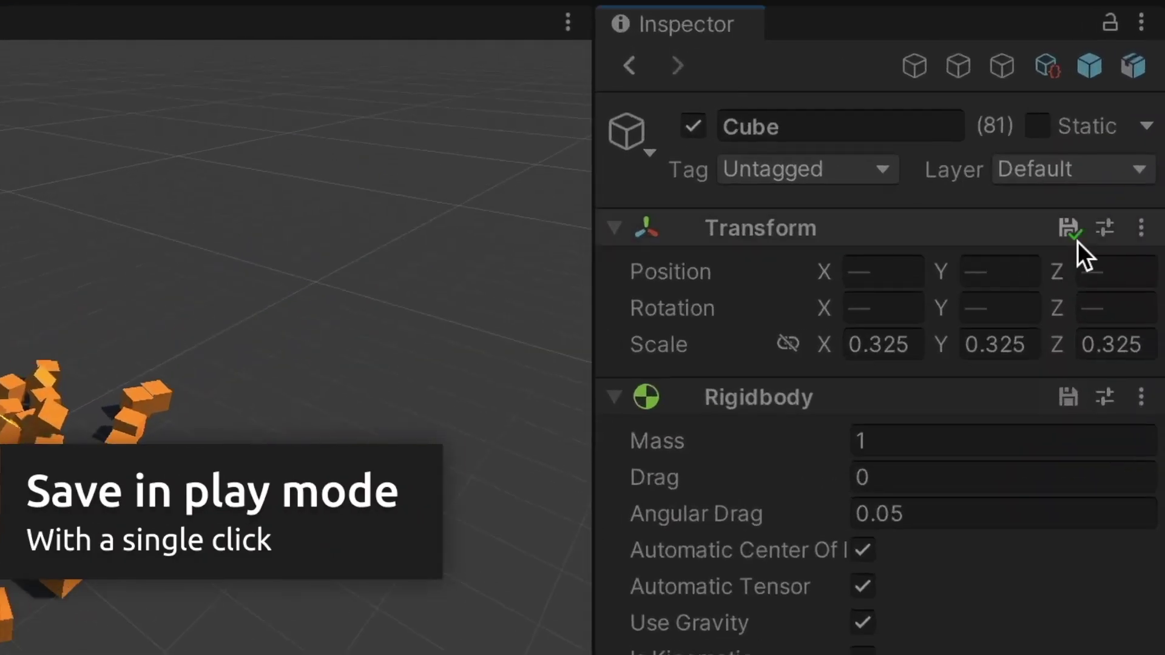
{"action": "left_click", "coordinate": [1118, 140]}
{"action": "left_click", "coordinate": [551, 14]}
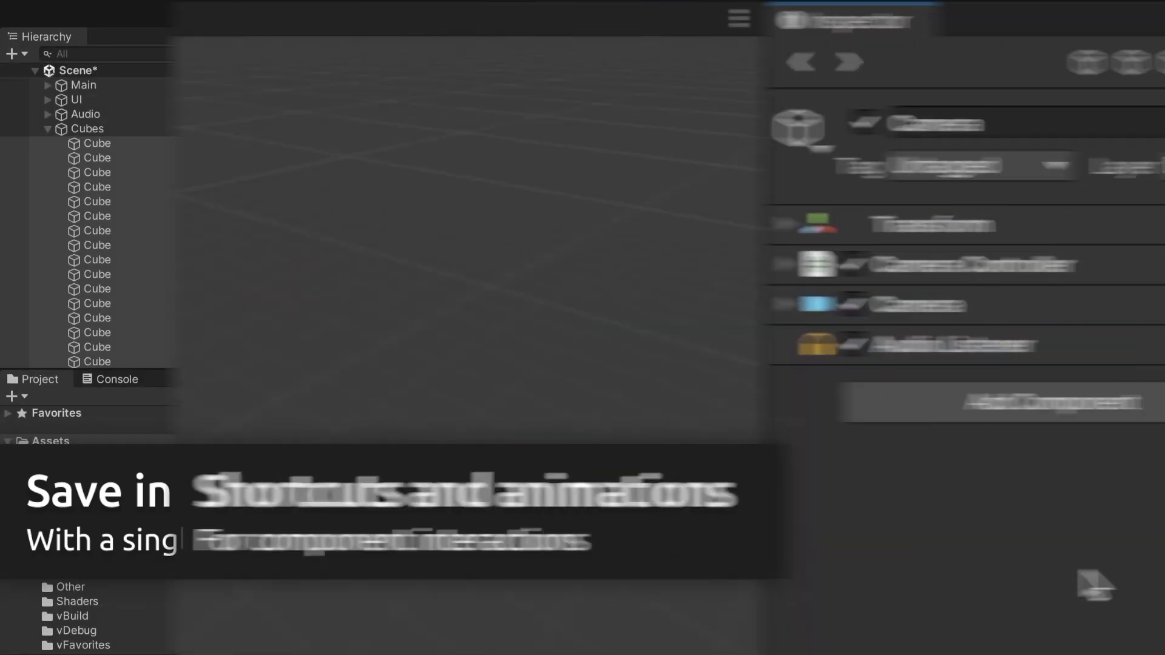
Step: Expand the Camera's components and Transform, then the Coins, Enemies and Score foldouts
{"action": "key", "text": "shift+e"}
{"action": "key", "text": "shift+e"}
{"action": "left_click", "coordinate": [944, 305]}
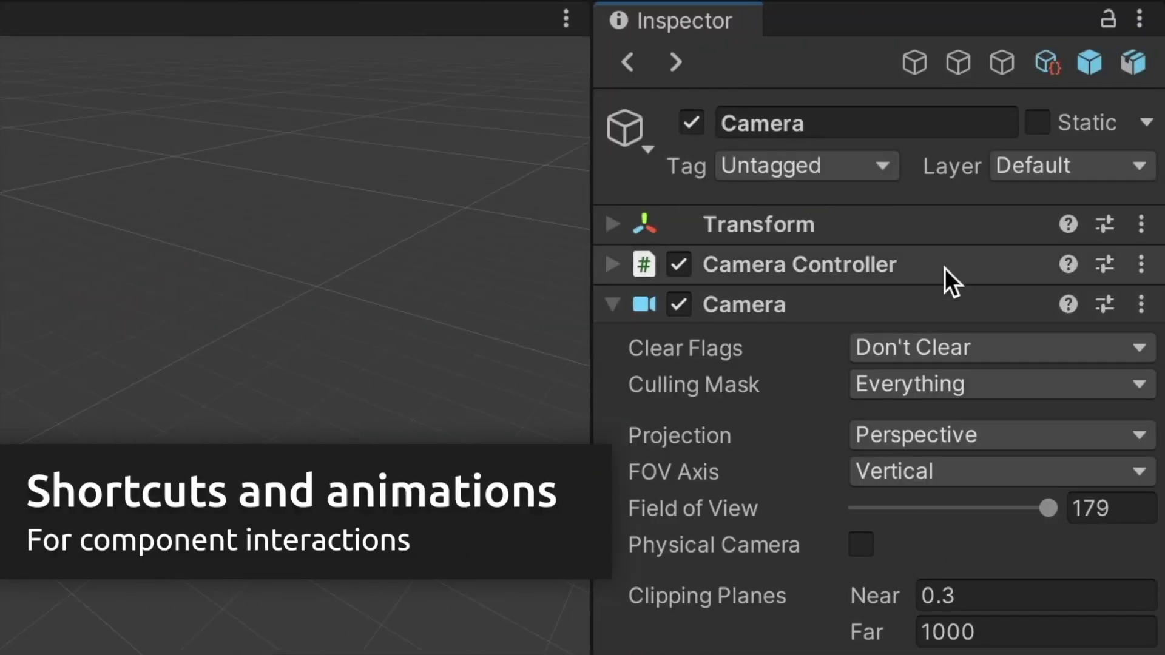
{"action": "left_click", "coordinate": [948, 229]}
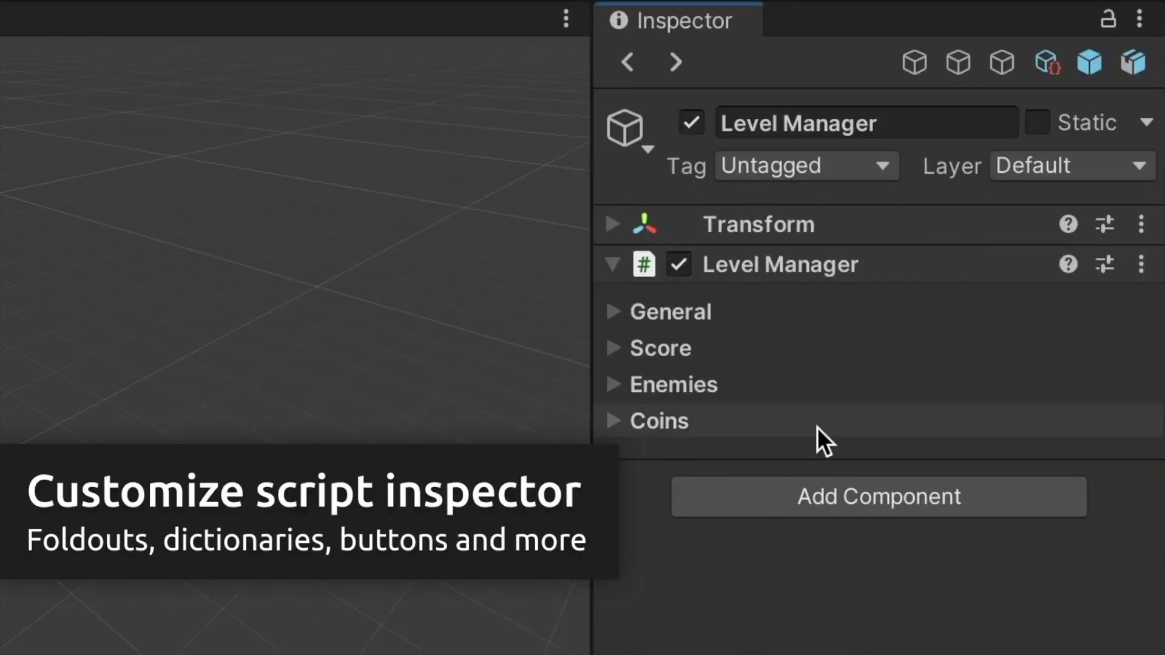
{"action": "left_click", "coordinate": [817, 425]}
{"action": "left_click", "coordinate": [817, 389]}
{"action": "left_click", "coordinate": [813, 348]}
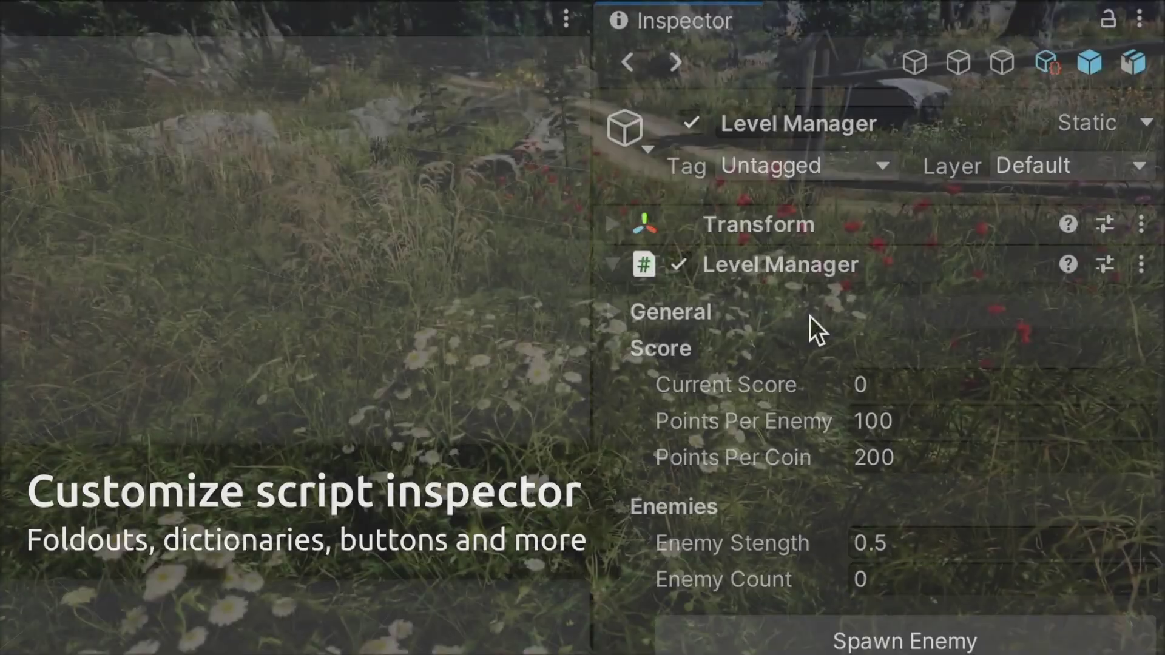